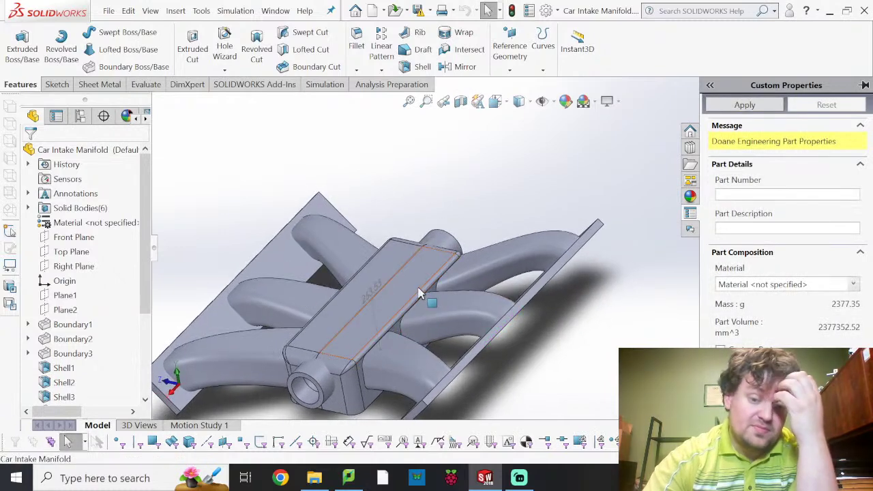
- Examine the intake manifold's central body, runners, flanges and end bore from several angles
{"action": "middle_click_drag", "start_coordinate": [389, 308], "coordinate": [326, 300]}
{"action": "middle_click_drag", "start_coordinate": [553, 336], "coordinate": [520, 374]}
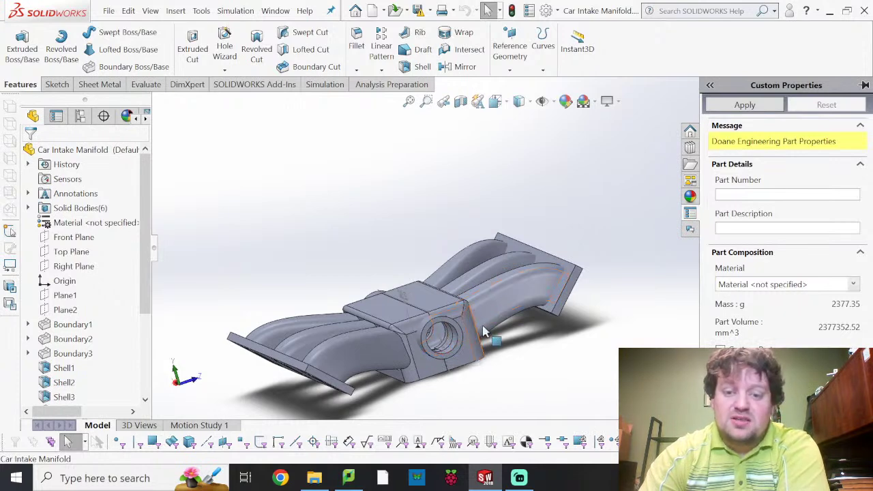
{"action": "scroll", "coordinate": [439, 341], "scroll_direction": "down", "scroll_amount": 5}
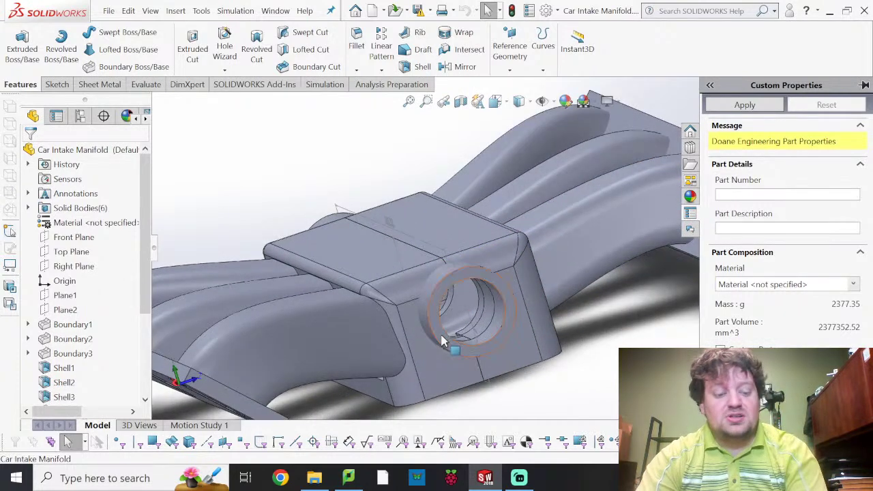
{"action": "scroll", "coordinate": [454, 285], "scroll_direction": "down", "scroll_amount": 5}
{"action": "scroll", "coordinate": [454, 285], "scroll_direction": "up", "scroll_amount": 10}
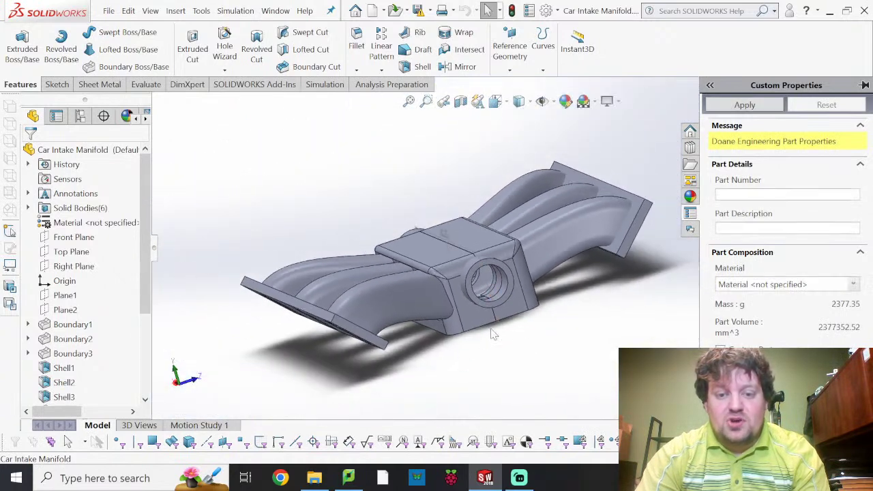
{"action": "middle_click_drag", "start_coordinate": [487, 337], "coordinate": [559, 348]}
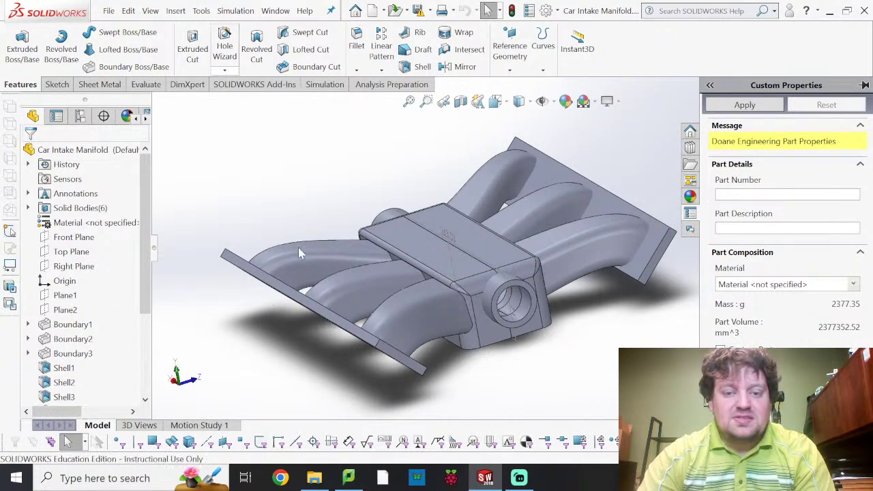
- Review which geometry Shell1, the first two boss extrusions, both fillets and Body-Move/Copy2 produce in the manifold
{"action": "scroll", "coordinate": [120, 327], "scroll_direction": "down", "scroll_amount": 3}
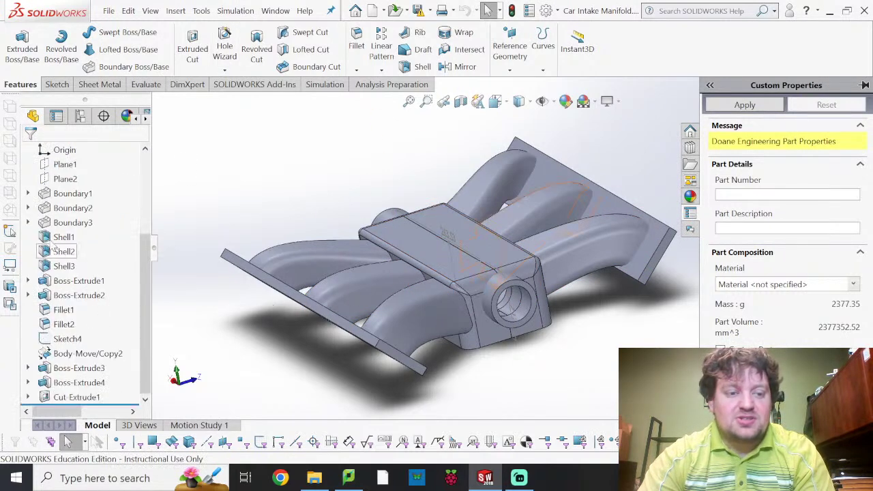
{"action": "left_click", "coordinate": [61, 251]}
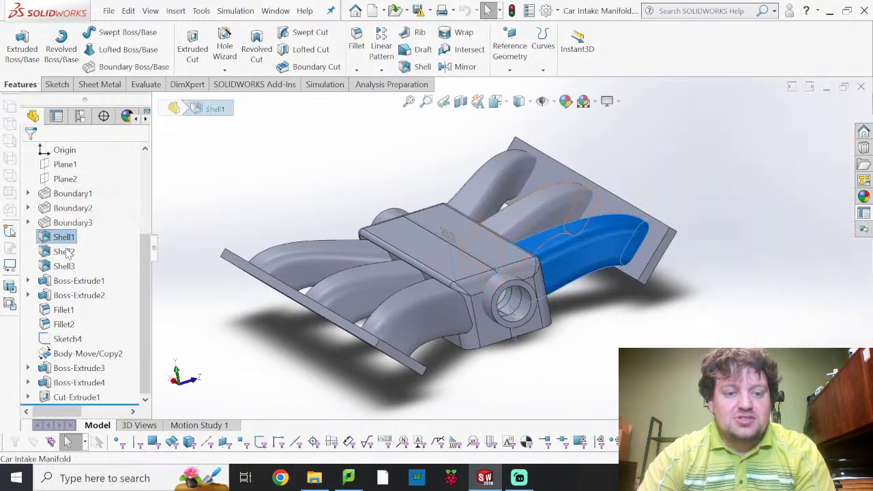
{"action": "left_click", "coordinate": [77, 283]}
{"action": "left_click", "coordinate": [77, 296]}
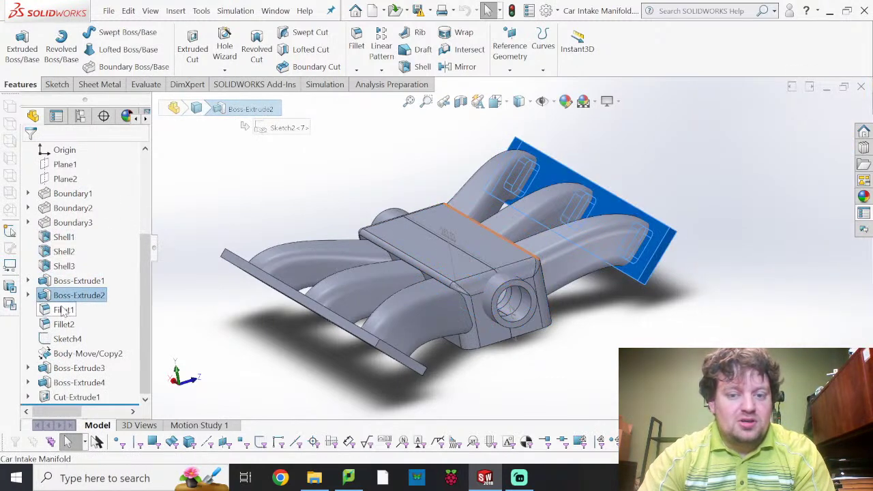
{"action": "left_click", "coordinate": [63, 310]}
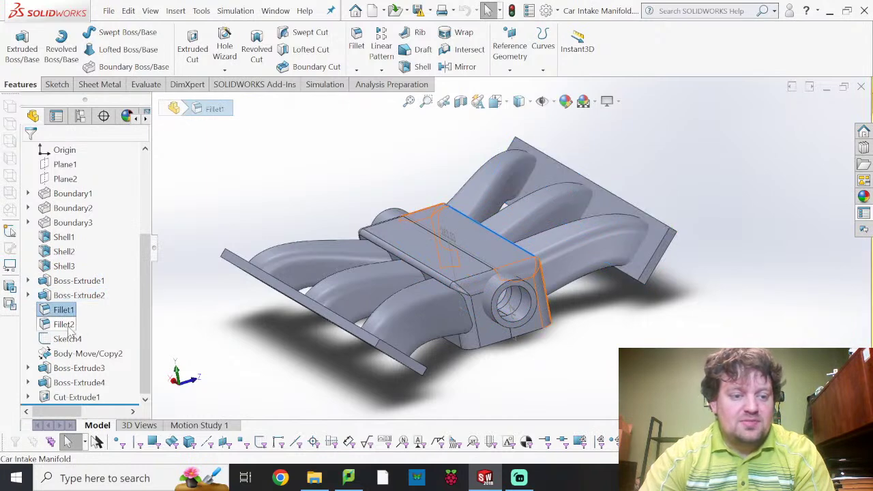
{"action": "left_click", "coordinate": [64, 325]}
{"action": "left_click", "coordinate": [79, 353]}
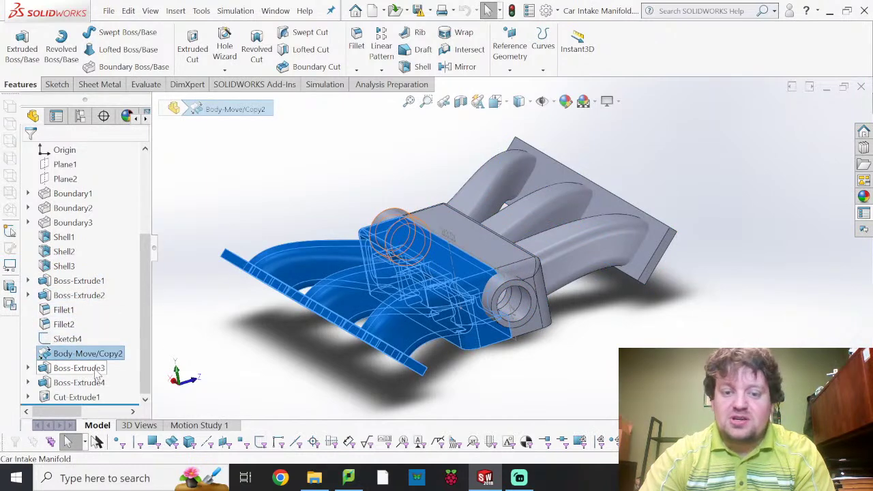
{"action": "left_click", "coordinate": [526, 376]}
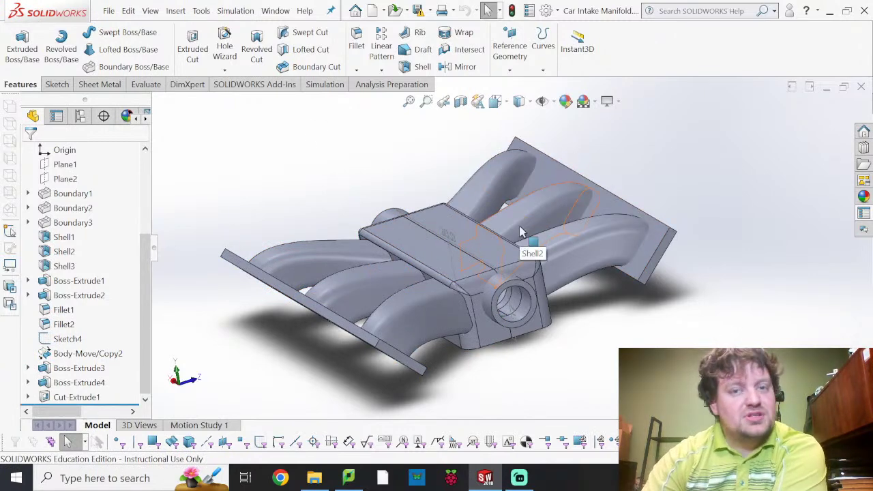
- Inspect Cut-Extrude1 with its Sketch8, the two end bosses, the copied body and Sketch4
{"action": "left_click", "coordinate": [67, 397]}
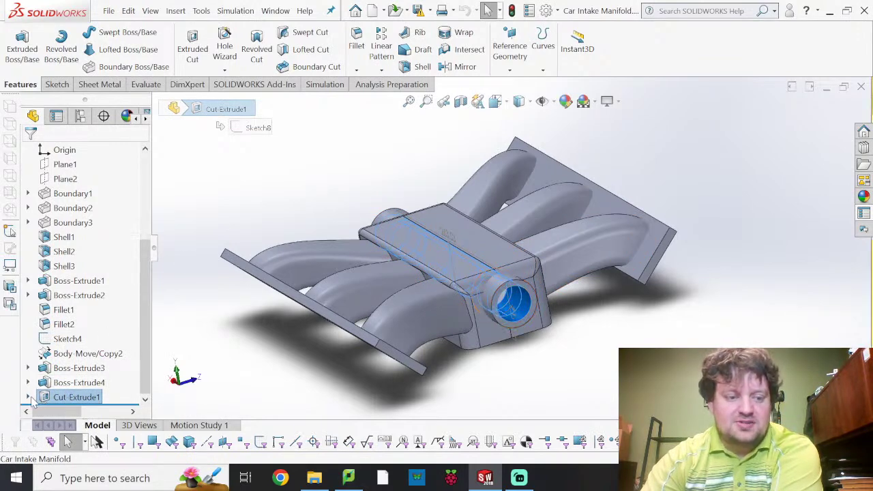
{"action": "left_click", "coordinate": [27, 397]}
{"action": "left_click", "coordinate": [82, 397]}
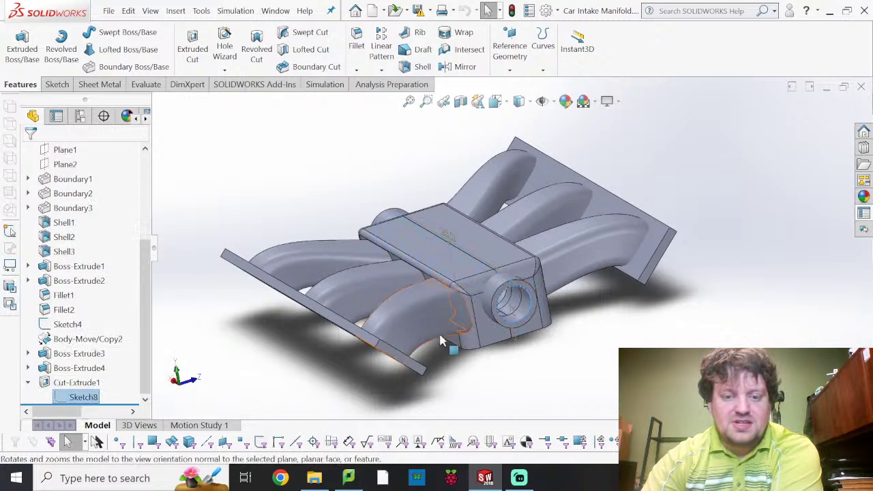
{"action": "left_click", "coordinate": [29, 368]}
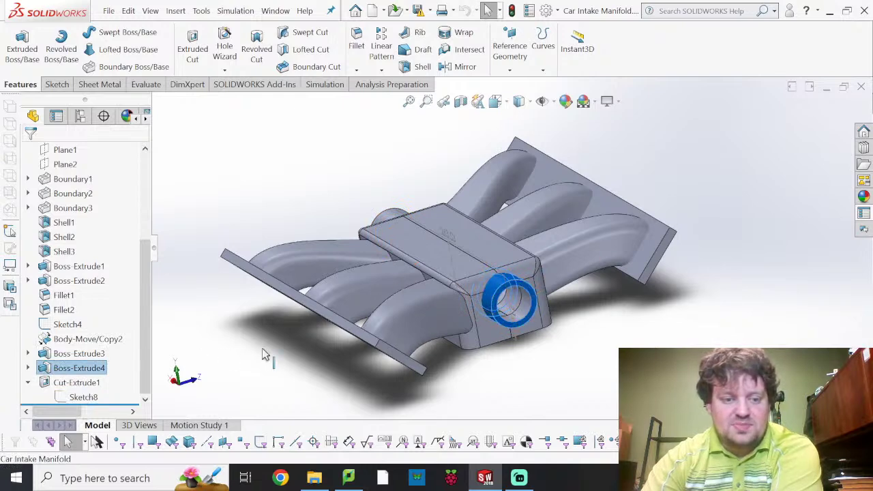
{"action": "left_click", "coordinate": [384, 217]}
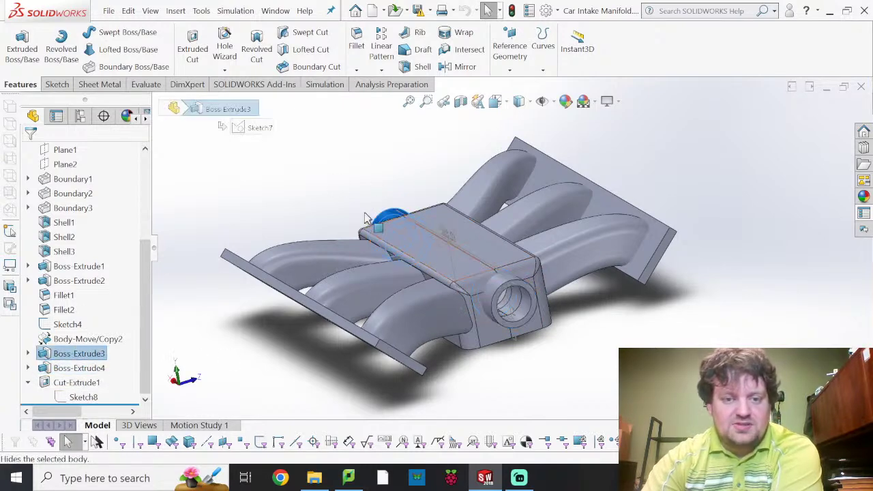
{"action": "left_click", "coordinate": [76, 339]}
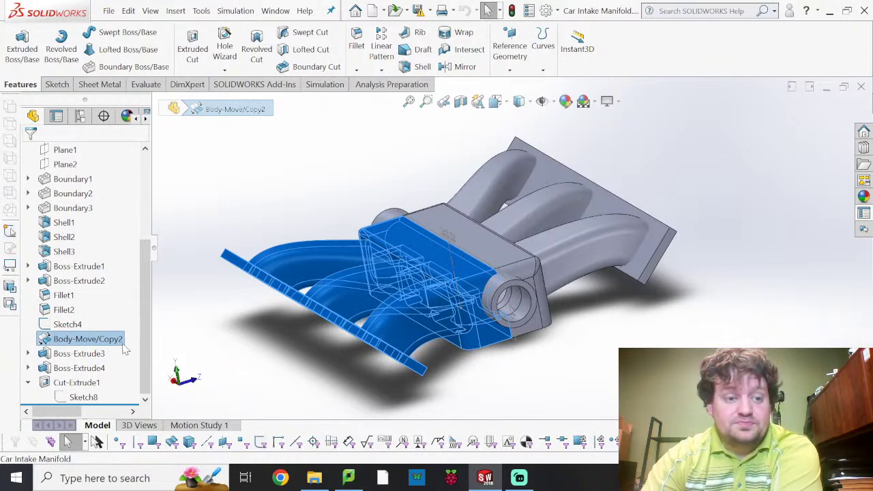
{"action": "left_click", "coordinate": [69, 325]}
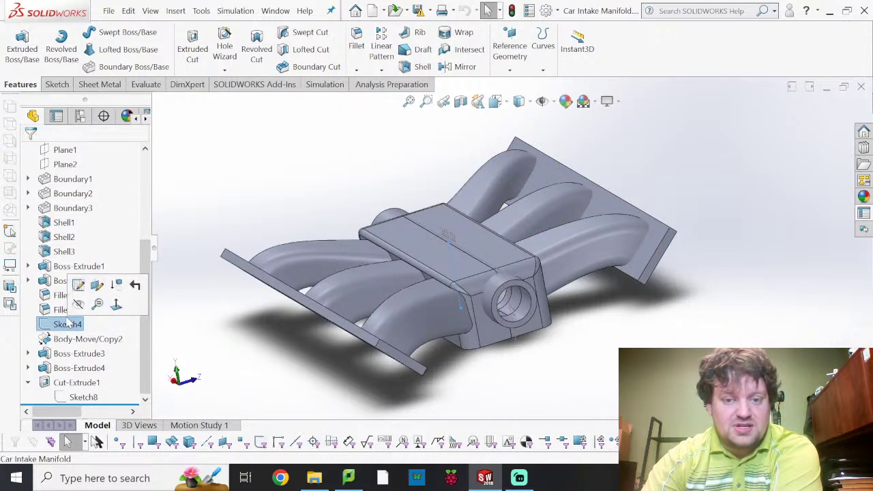
{"action": "left_click", "coordinate": [78, 304]}
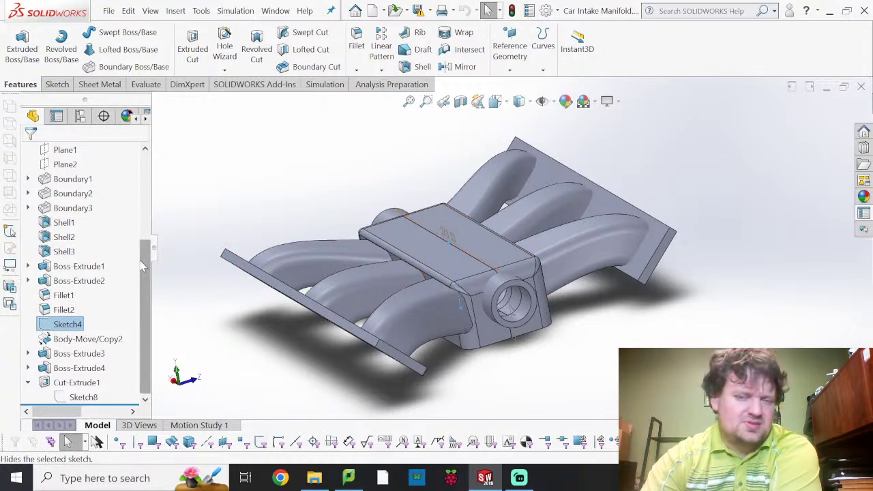
- Inspect the geometry of Fillet2, the Boss-Extrude2 flange plate and the Boss-Extrude1 central body from different sides
{"action": "left_click", "coordinate": [64, 311]}
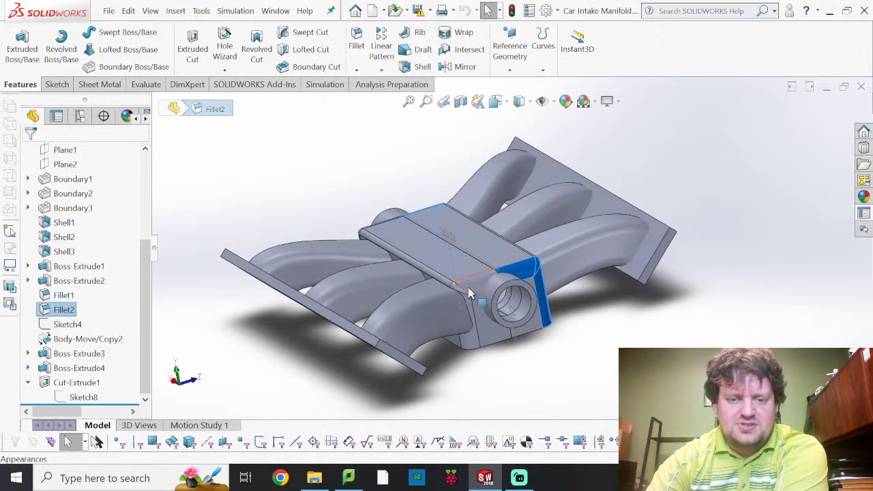
{"action": "left_click", "coordinate": [80, 281]}
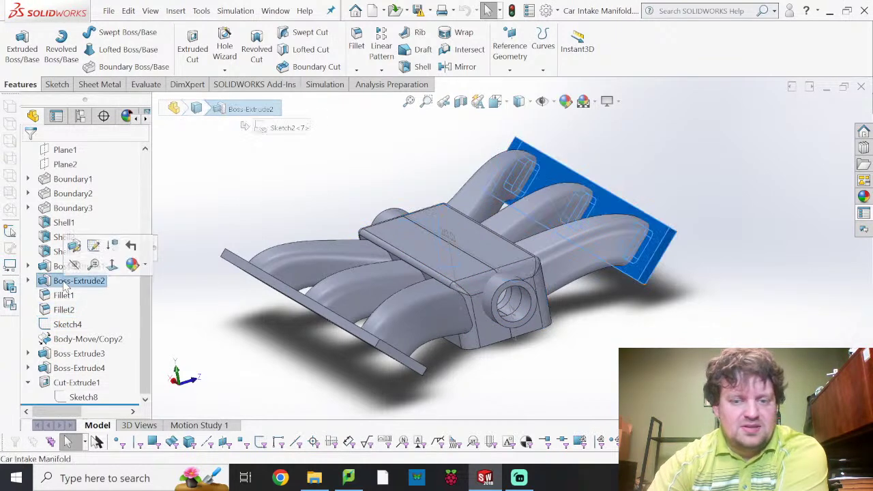
{"action": "left_click", "coordinate": [686, 204]}
{"action": "middle_click_drag", "start_coordinate": [673, 255], "coordinate": [540, 283]}
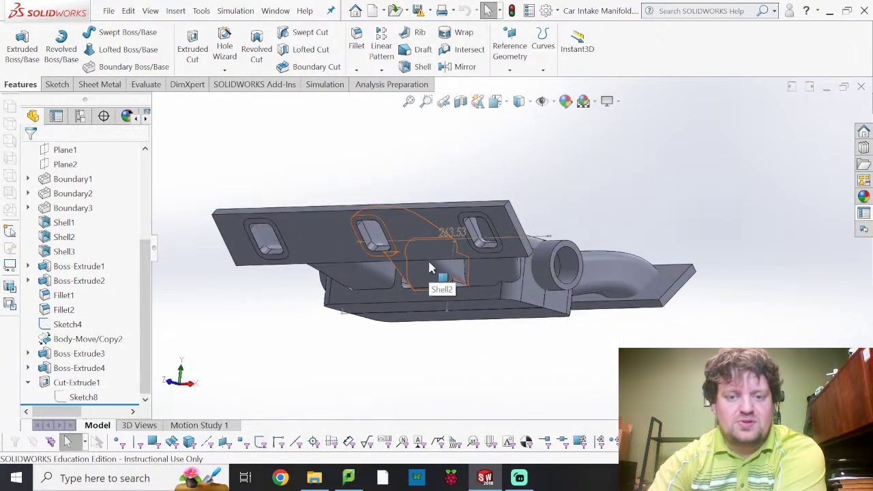
{"action": "left_click", "coordinate": [68, 270]}
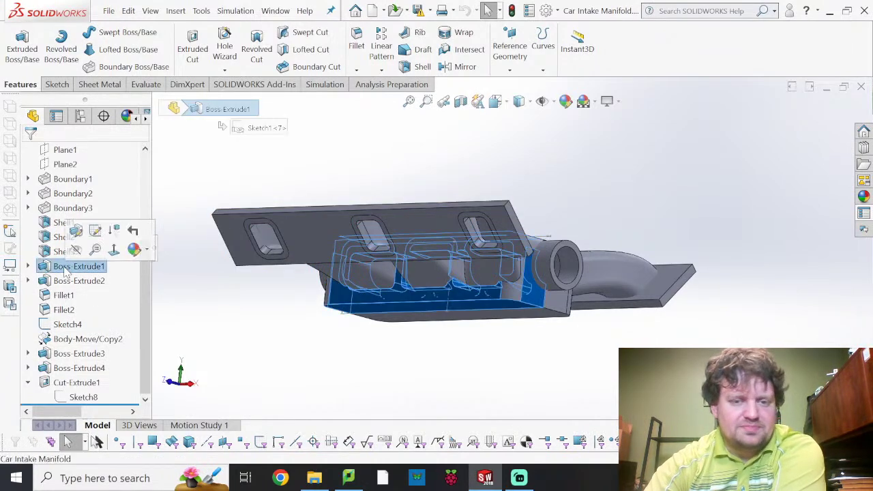
{"action": "middle_click_drag", "start_coordinate": [173, 302], "coordinate": [289, 341]}
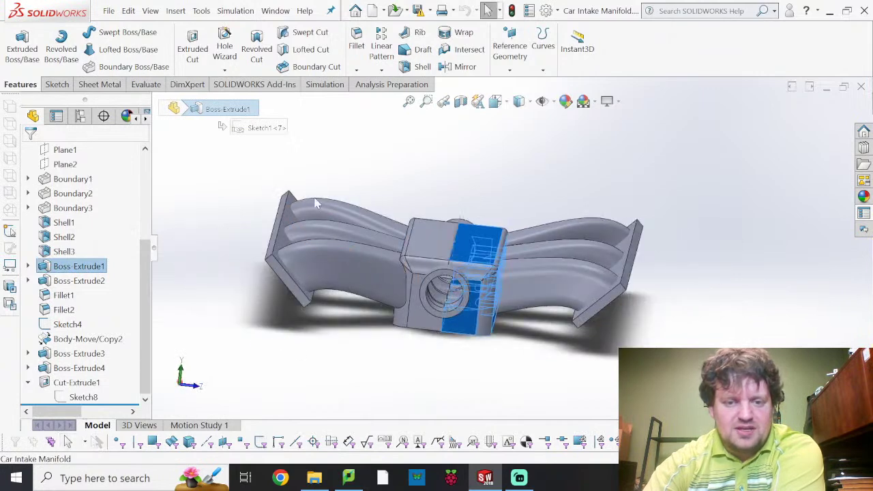
{"action": "left_click", "coordinate": [200, 231]}
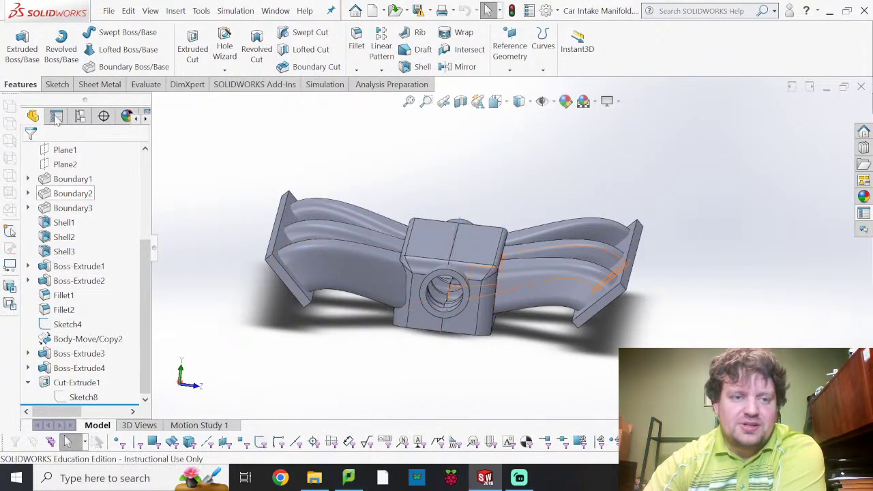
- Create a new drawing document
{"action": "left_click", "coordinate": [107, 11]}
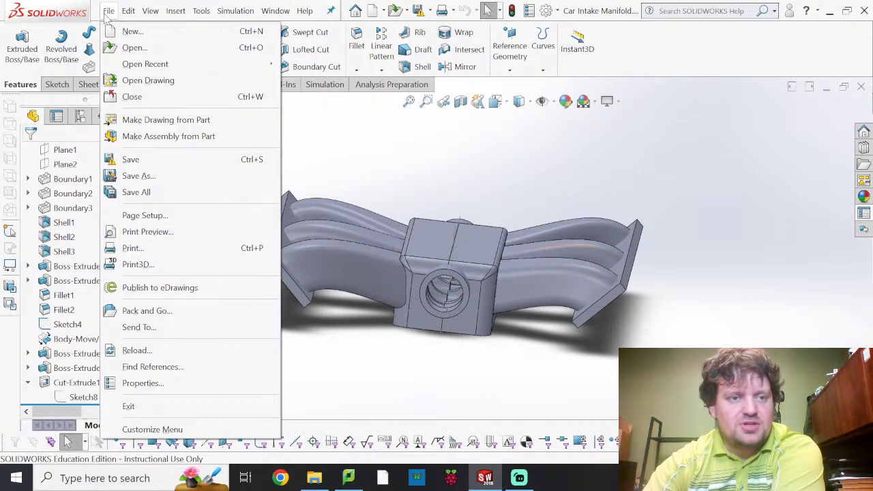
{"action": "left_click", "coordinate": [129, 31]}
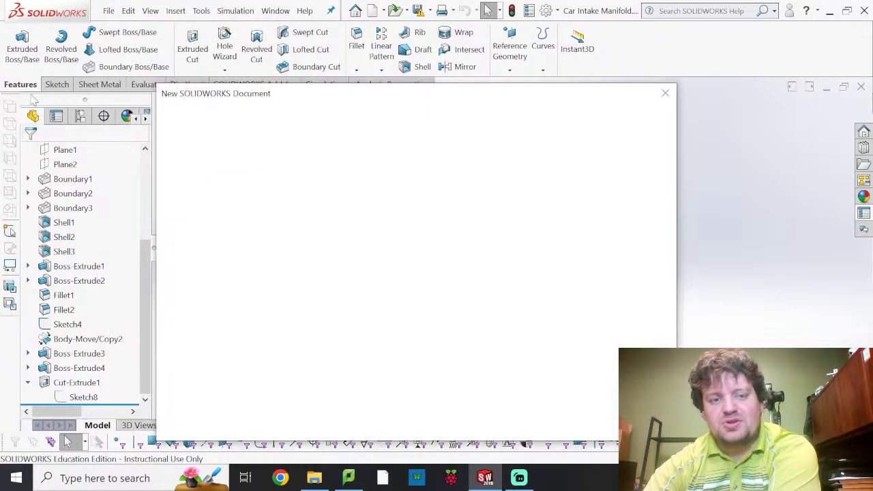
{"action": "left_click", "coordinate": [547, 182]}
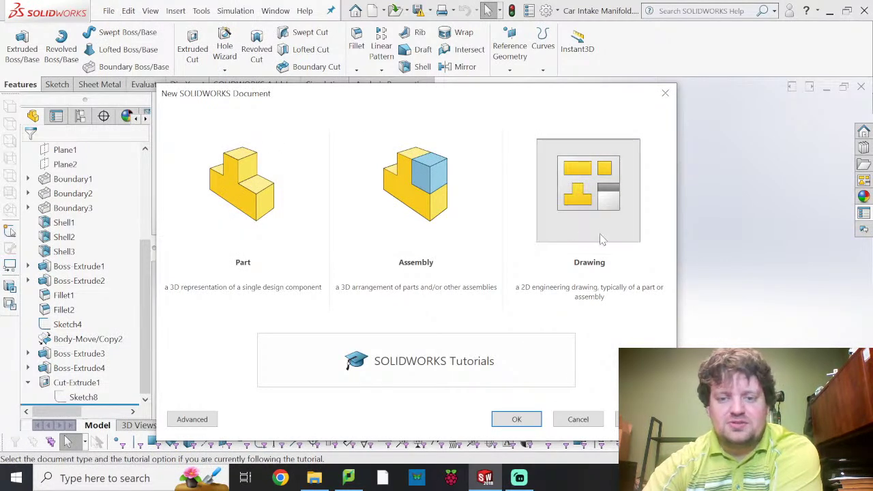
{"action": "left_click", "coordinate": [521, 423]}
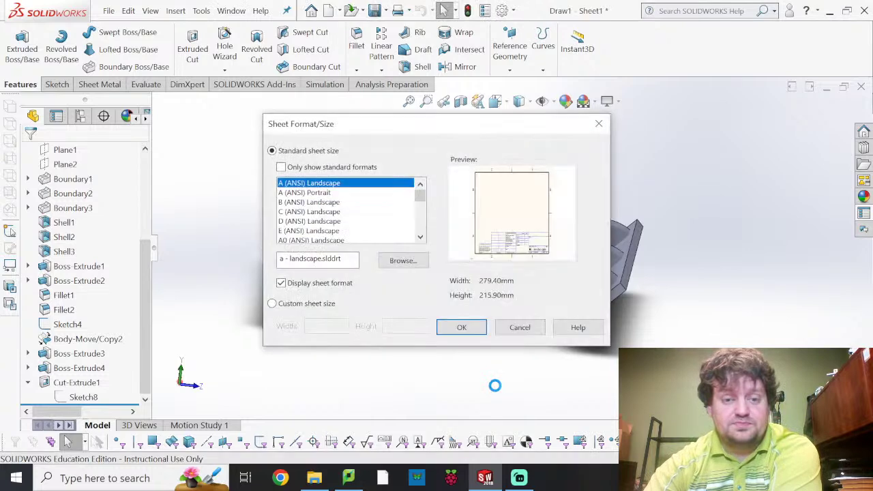
- Load the custom sheet format from the EGR 210 folder under Desktop, Doane Classes, 2023 Spring and apply it to the sheet
{"action": "left_click", "coordinate": [410, 262]}
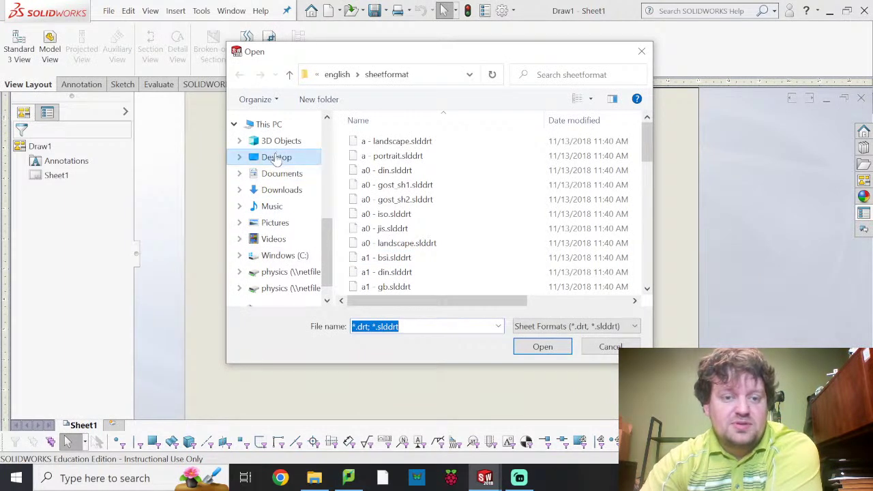
{"action": "left_click", "coordinate": [273, 158]}
{"action": "double_click", "coordinate": [389, 187]}
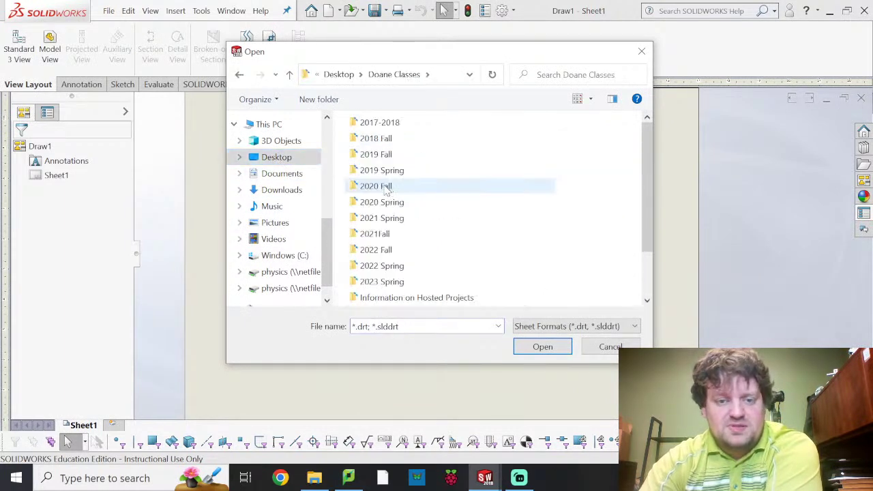
{"action": "double_click", "coordinate": [384, 283]}
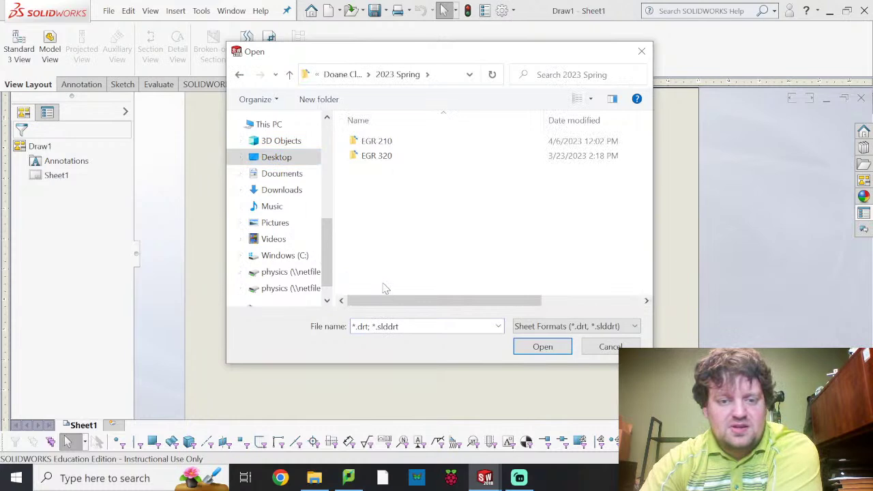
{"action": "left_click", "coordinate": [376, 145]}
{"action": "double_click", "coordinate": [376, 143]}
{"action": "left_click", "coordinate": [403, 200]}
{"action": "left_click", "coordinate": [544, 348]}
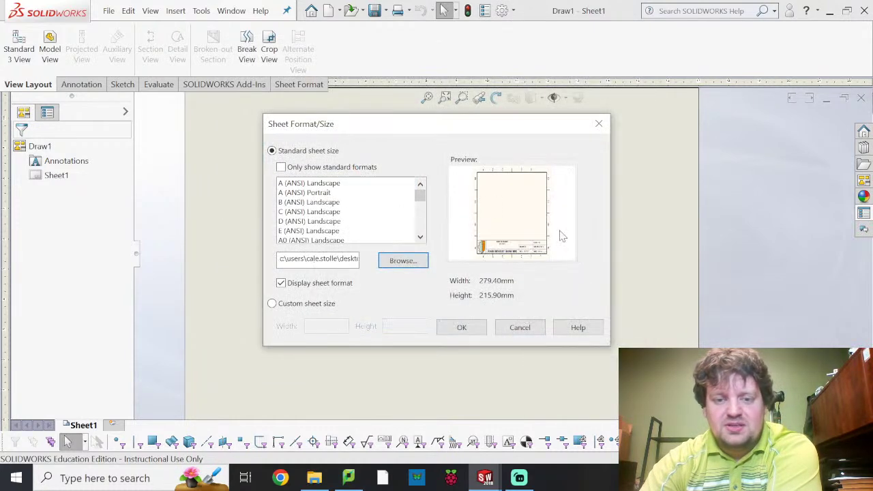
{"action": "left_click", "coordinate": [470, 328]}
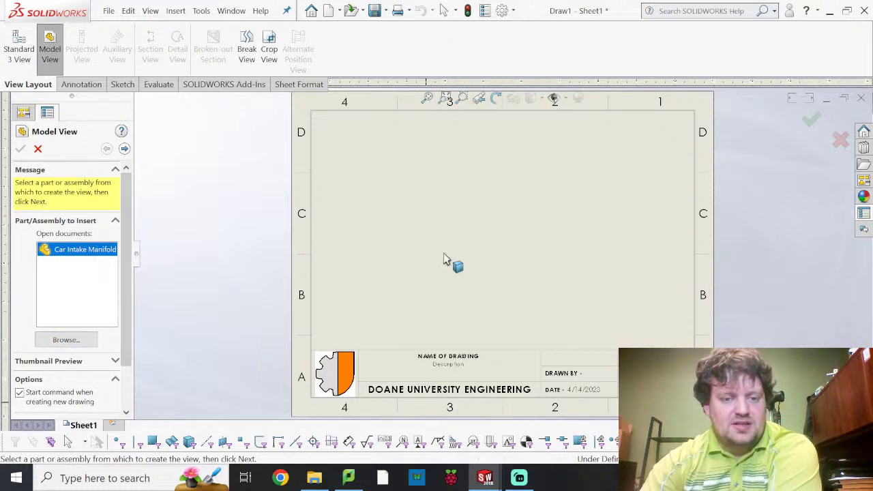
- Place the front view of the Car Intake Manifold on the sheet with projected top and right views
{"action": "double_click", "coordinate": [86, 251]}
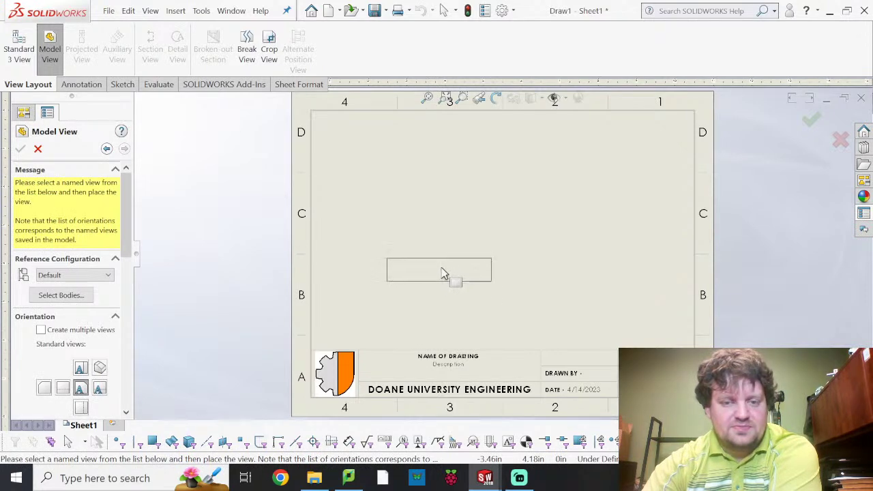
{"action": "left_click", "coordinate": [444, 267]}
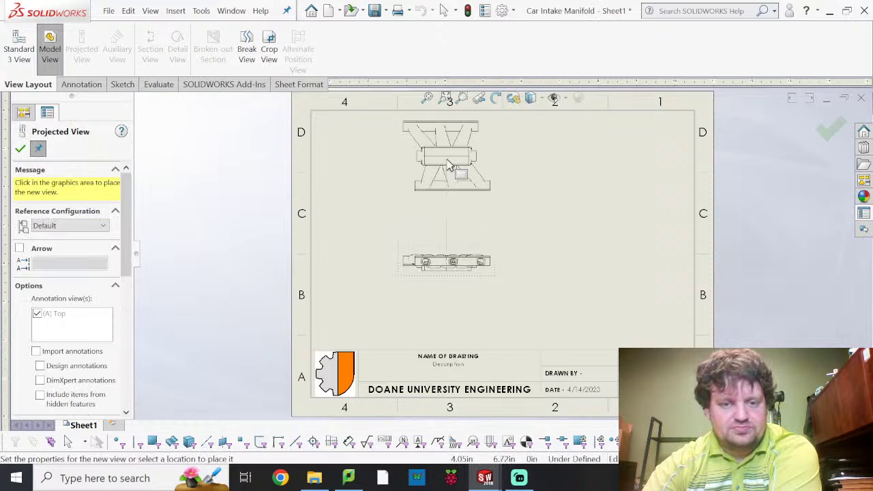
{"action": "left_click", "coordinate": [452, 169]}
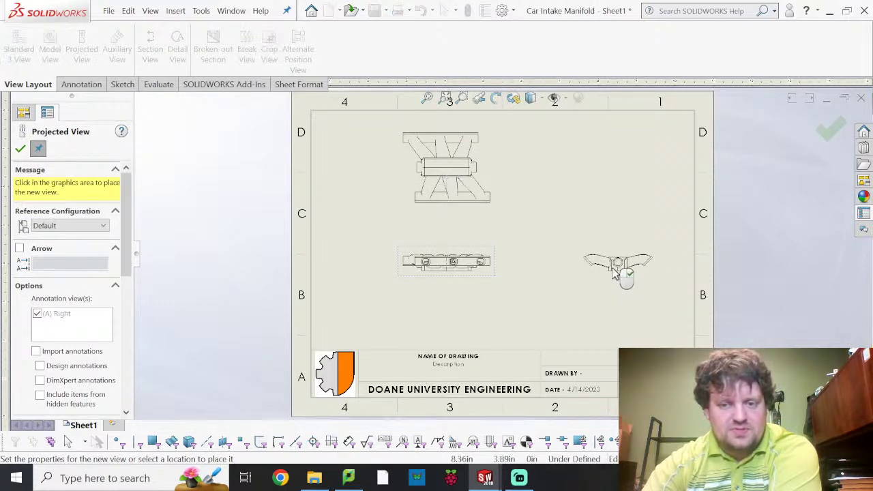
{"action": "left_click", "coordinate": [606, 267]}
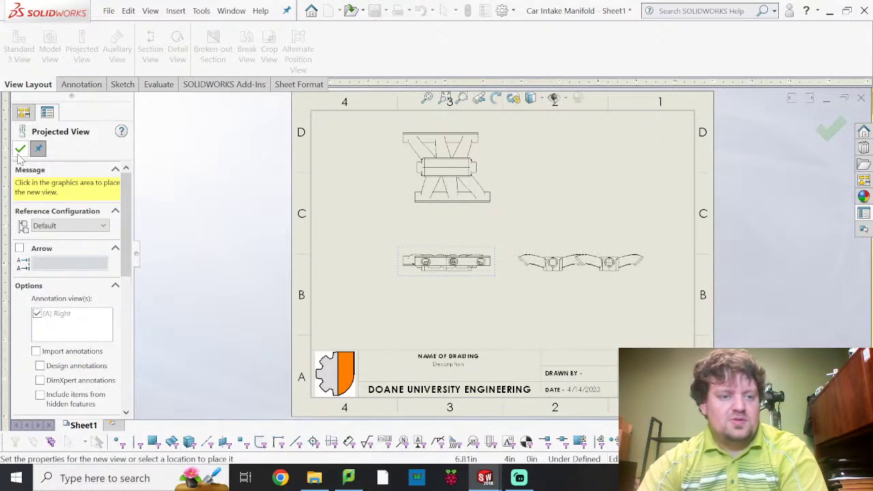
{"action": "key", "text": "Escape"}
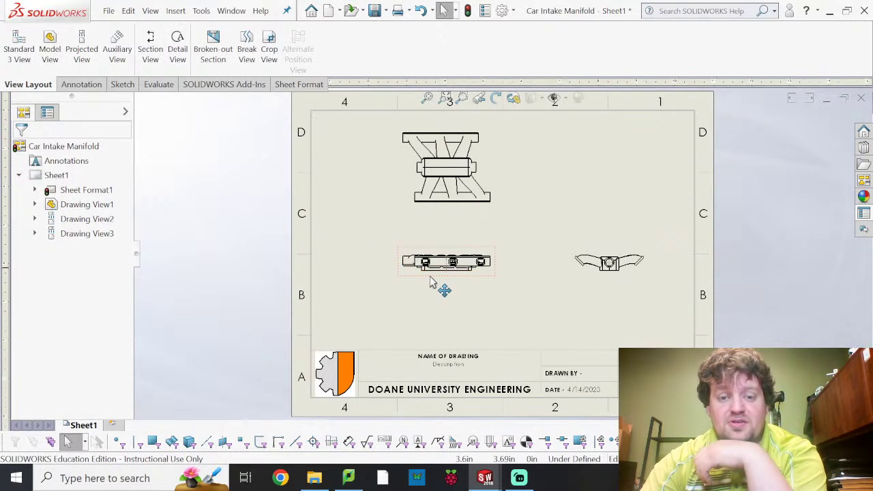
- Move the front base view closer to the title block and examine its details
{"action": "left_click_drag", "start_coordinate": [430, 280], "coordinate": [401, 313]}
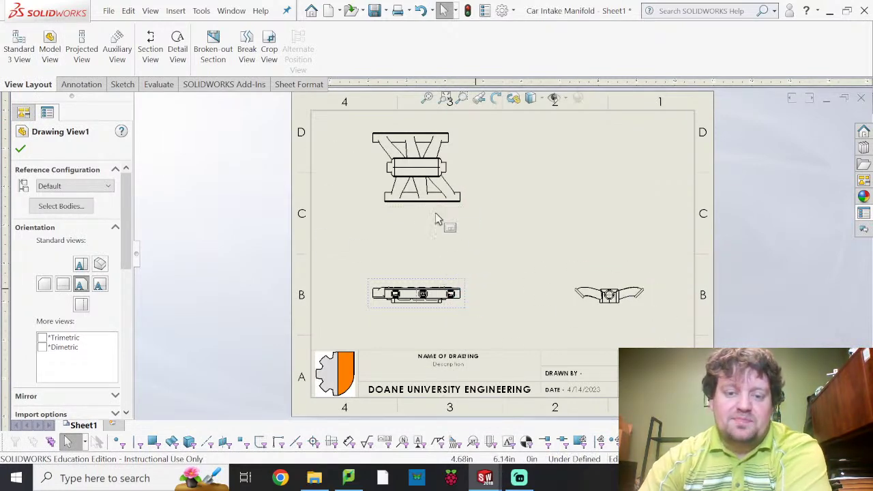
{"action": "key", "text": "f"}
{"action": "scroll", "coordinate": [478, 300], "scroll_direction": "down", "scroll_amount": 5}
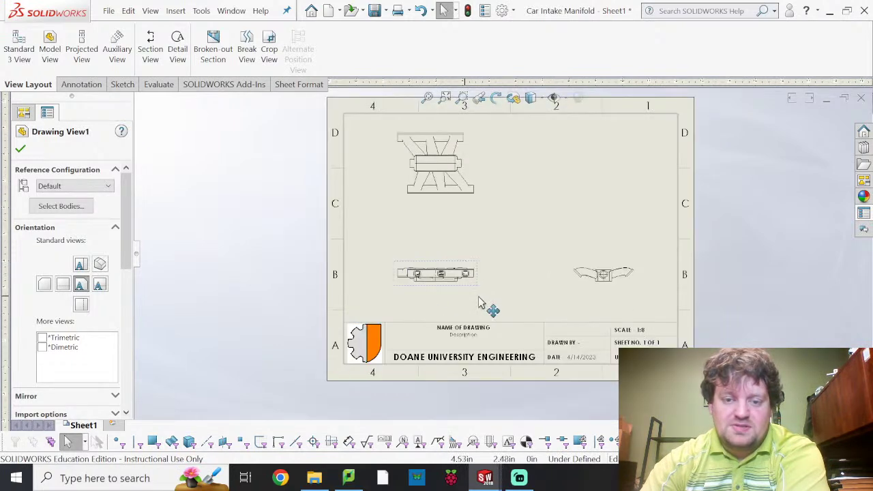
{"action": "scroll", "coordinate": [442, 237], "scroll_direction": "down", "scroll_amount": 2}
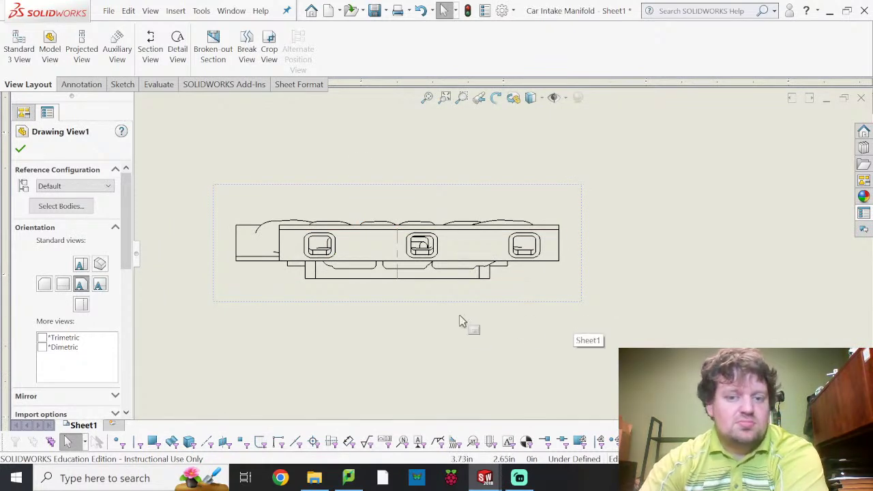
{"action": "scroll", "coordinate": [462, 205], "scroll_direction": "up", "scroll_amount": 4}
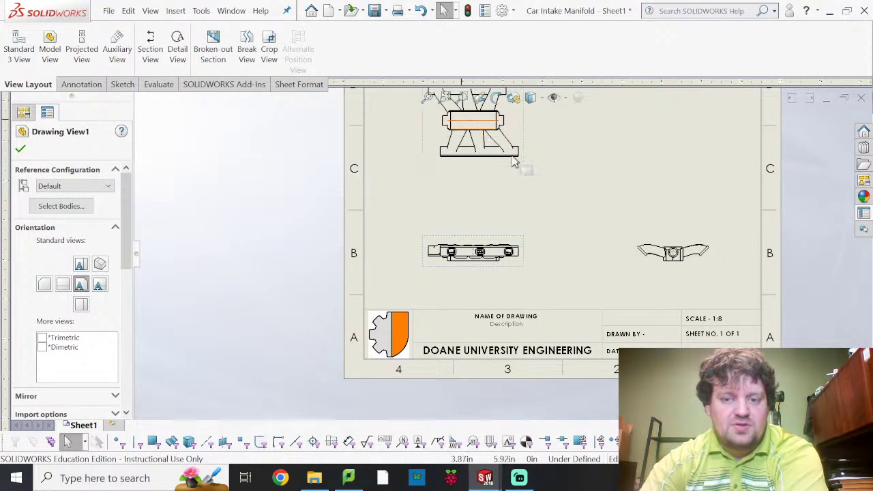
{"action": "scroll", "coordinate": [485, 247], "scroll_direction": "down", "scroll_amount": 5}
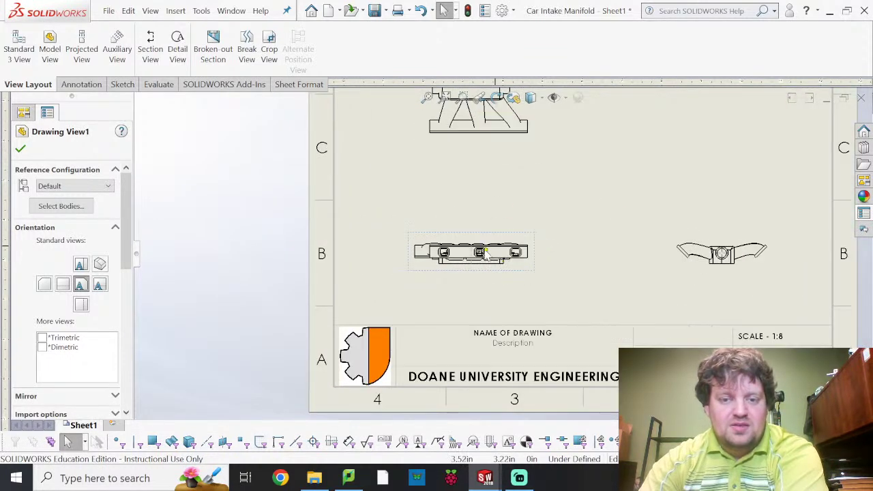
{"action": "scroll", "coordinate": [485, 247], "scroll_direction": "down", "scroll_amount": 2}
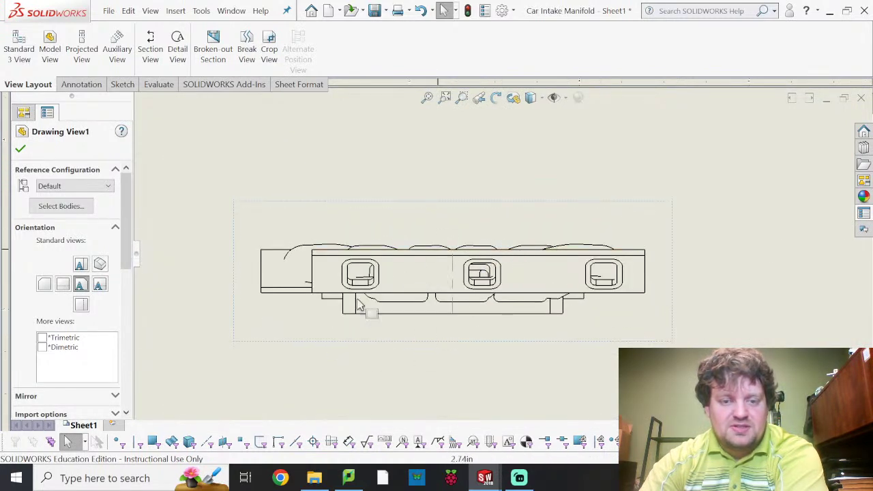
{"action": "scroll", "coordinate": [510, 285], "scroll_direction": "up", "scroll_amount": 7}
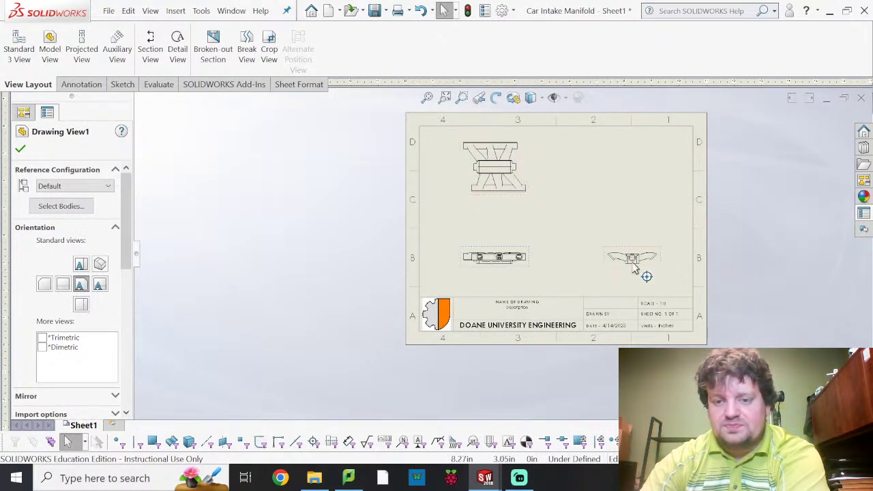
- Change the base view's orientation to Top and accept updating the dependent projected views
{"action": "left_click", "coordinate": [525, 258]}
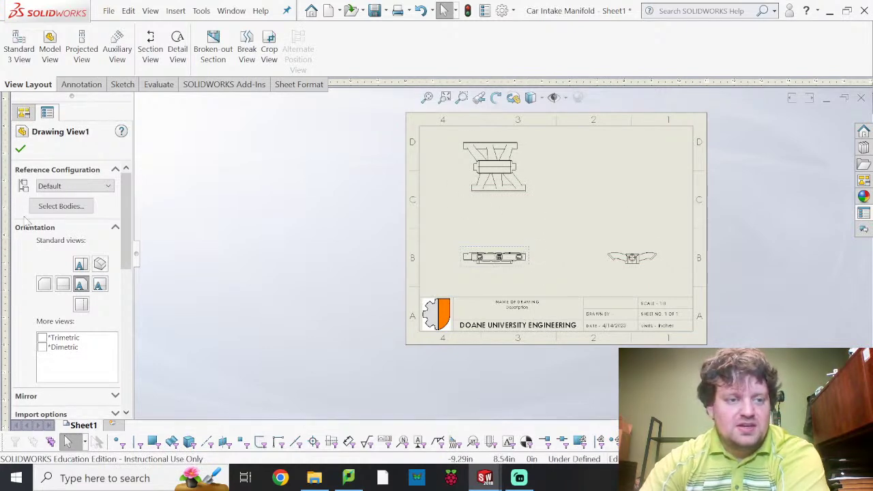
{"action": "left_click", "coordinate": [83, 268]}
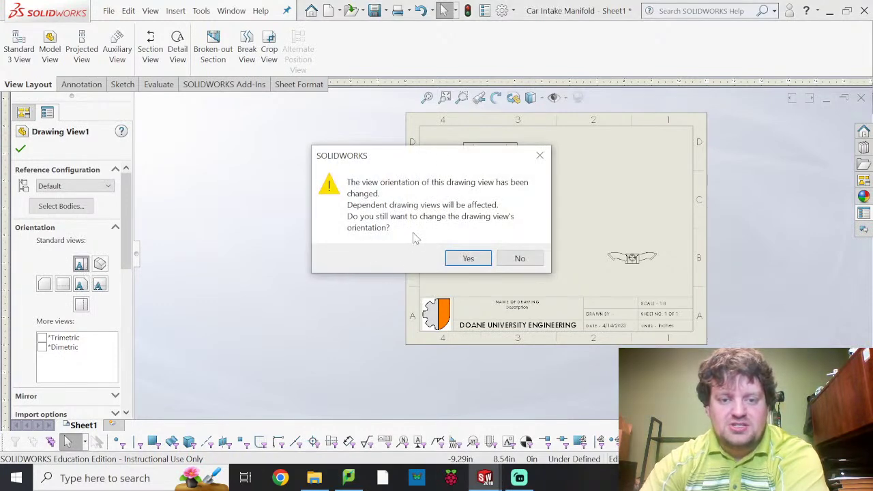
{"action": "left_click", "coordinate": [469, 258]}
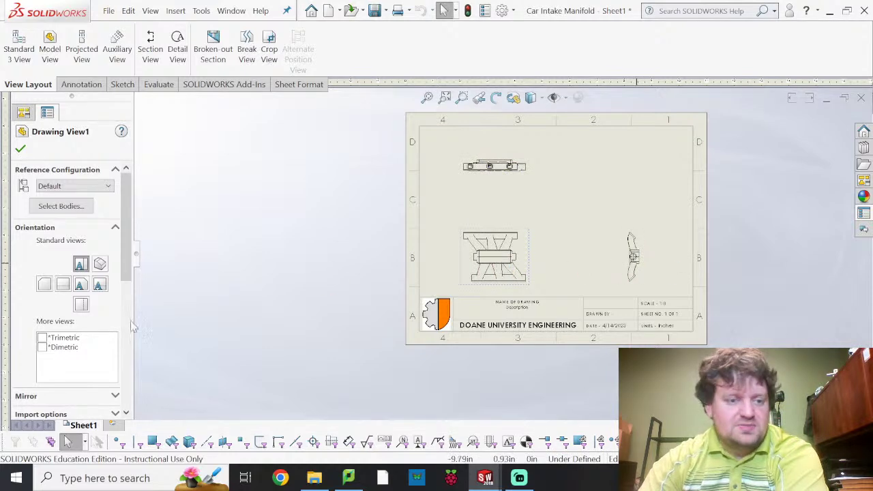
- Try the Left orientation for the base view and return it to the Top orientation
{"action": "left_click", "coordinate": [62, 285]}
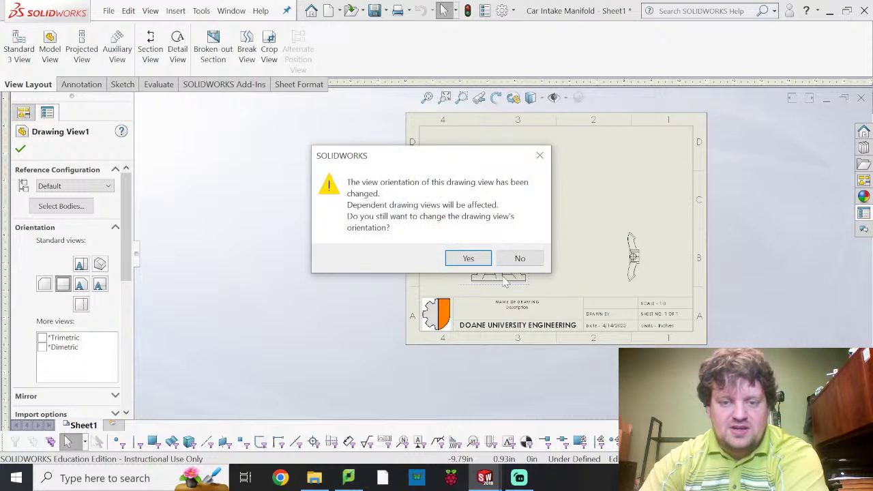
{"action": "left_click", "coordinate": [468, 257]}
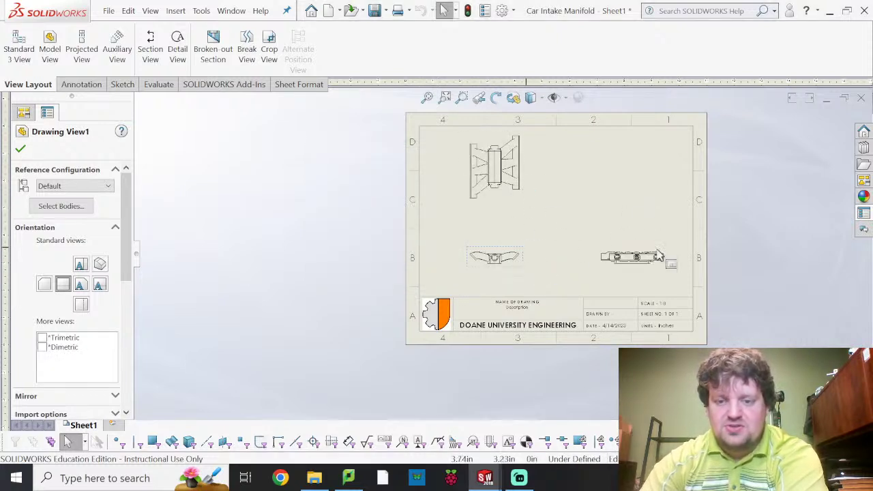
{"action": "left_click", "coordinate": [80, 265]}
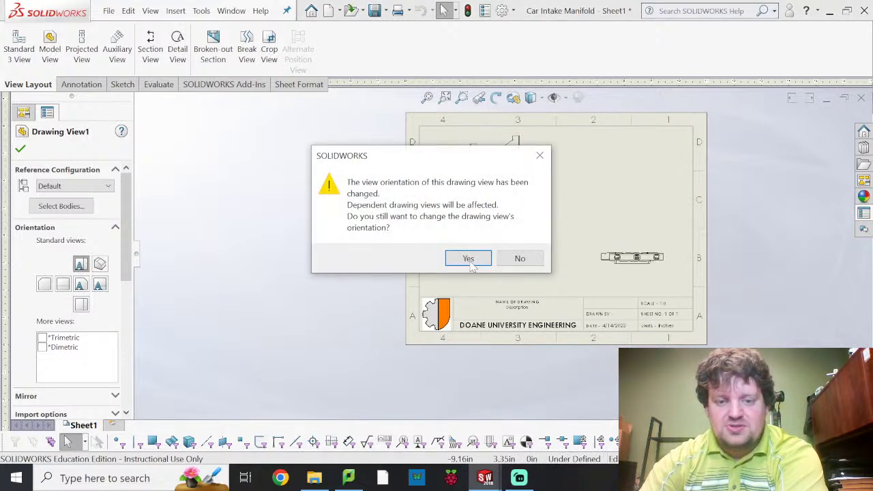
{"action": "left_click", "coordinate": [468, 258]}
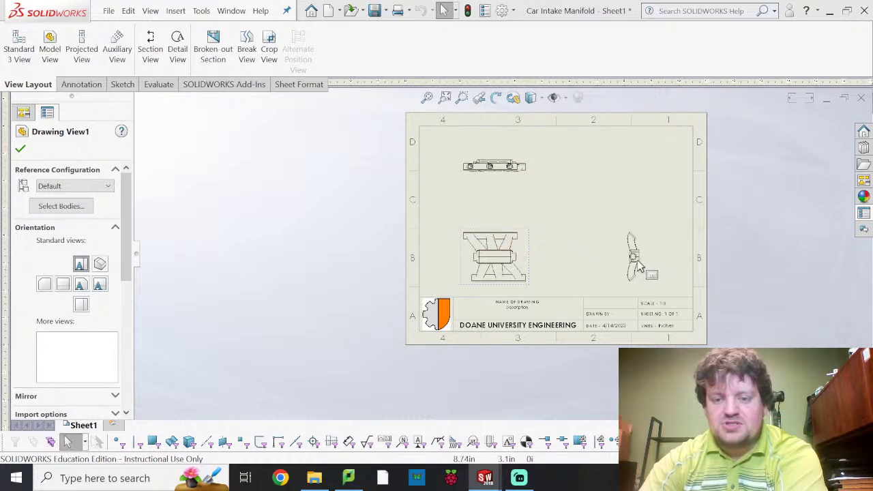
- Examine the resulting views, try the Front orientation for the base view again and restore the Top orientation
{"action": "scroll", "coordinate": [539, 270], "scroll_direction": "up", "scroll_amount": 2}
{"action": "scroll", "coordinate": [535, 272], "scroll_direction": "down", "scroll_amount": 2}
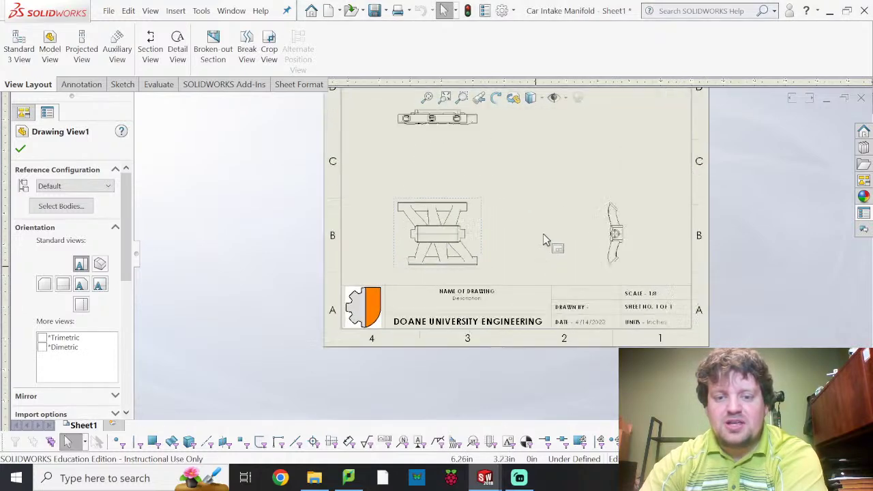
{"action": "scroll", "coordinate": [544, 241], "scroll_direction": "down", "scroll_amount": 3}
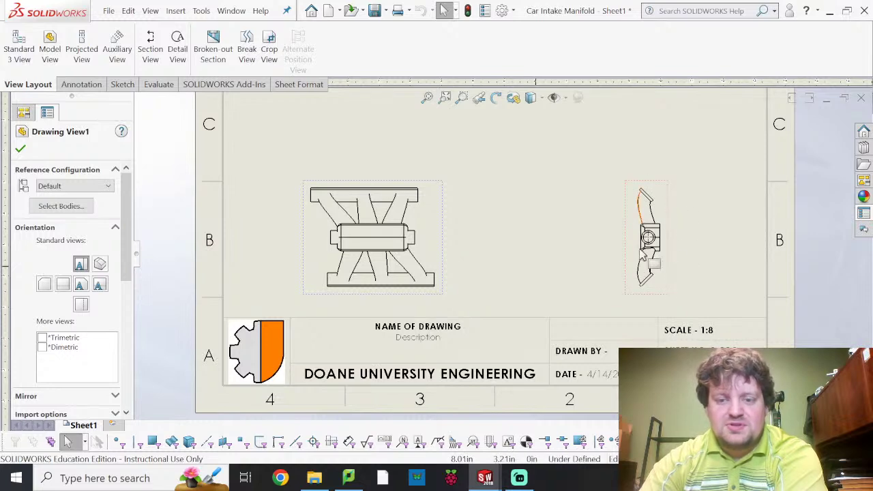
{"action": "scroll", "coordinate": [522, 249], "scroll_direction": "up", "scroll_amount": 3}
{"action": "scroll", "coordinate": [443, 221], "scroll_direction": "down", "scroll_amount": 3}
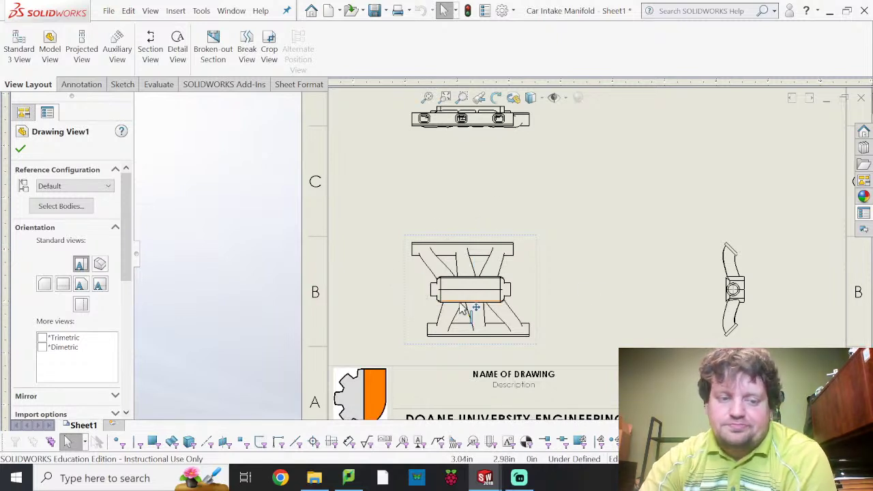
{"action": "left_click", "coordinate": [80, 285]}
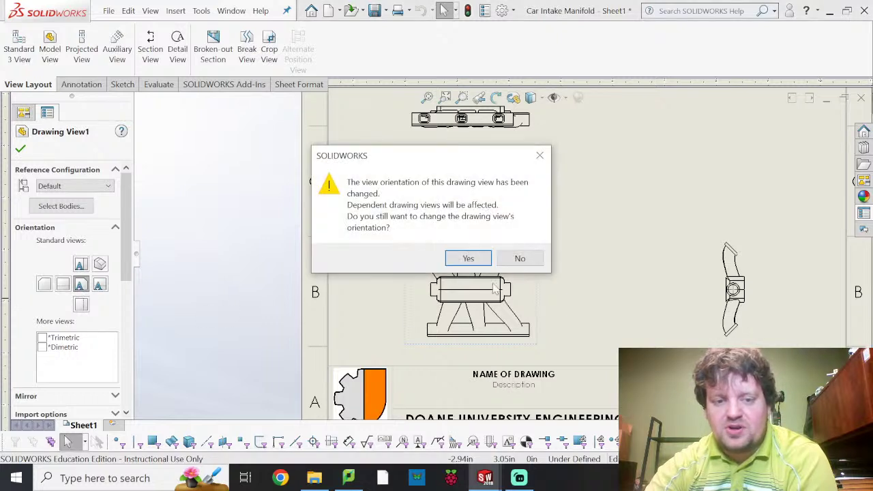
{"action": "left_click", "coordinate": [468, 258]}
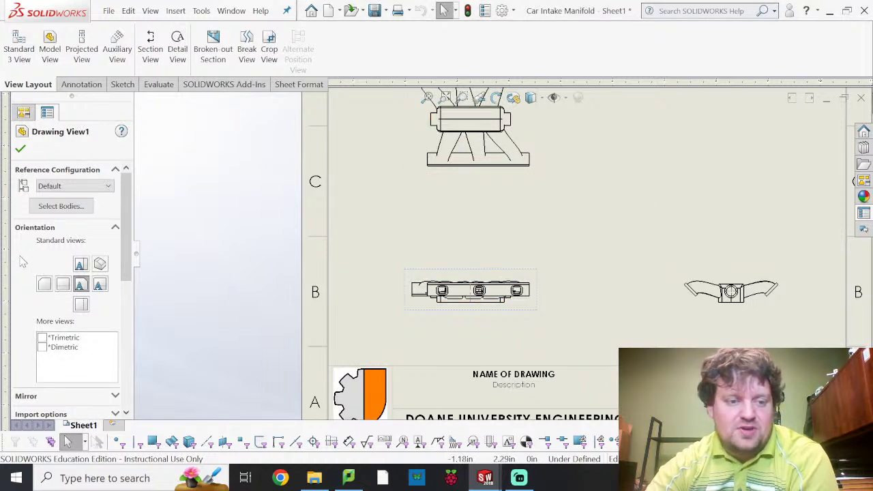
{"action": "left_click", "coordinate": [81, 266]}
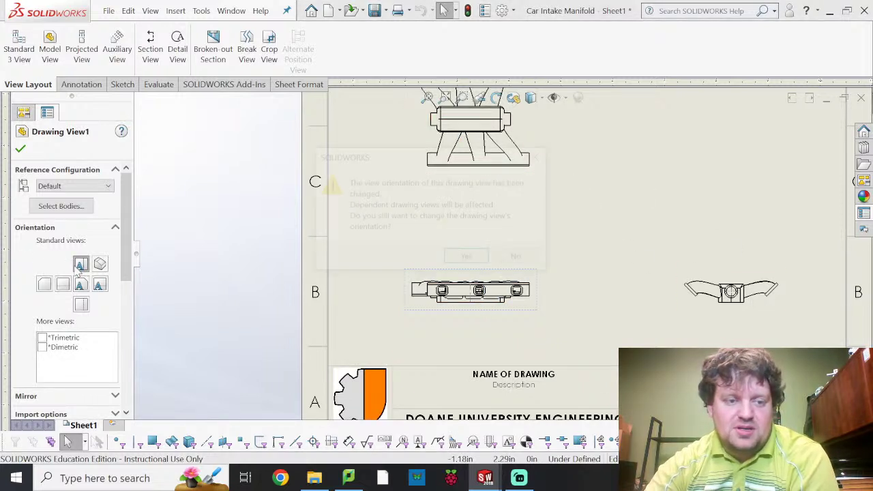
{"action": "left_click", "coordinate": [467, 258]}
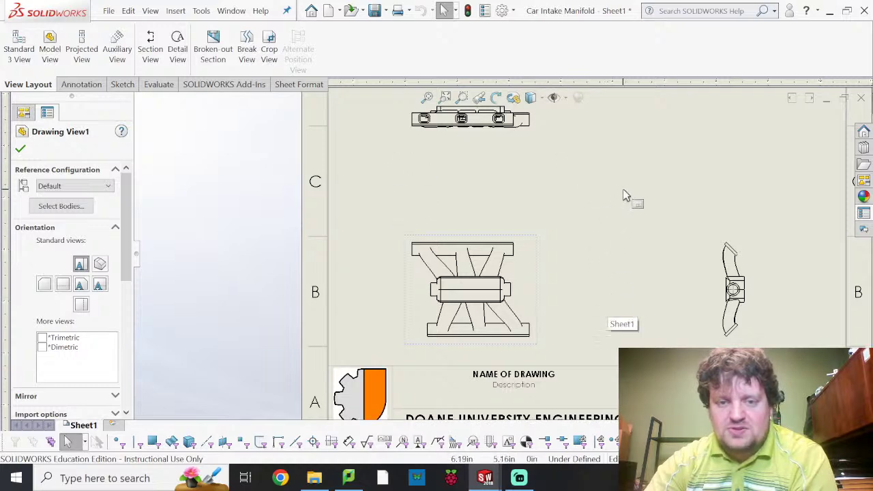
- Move the base view up the sheet, farther from the title block and nearer the projected view above it
{"action": "mouse_move", "coordinate": [594, 220]}
{"action": "middle_mouse_down"}
{"action": "mouse_move", "coordinate": [596, 253]}
{"action": "mouse_move", "coordinate": [579, 301]}
{"action": "middle_mouse_up"}
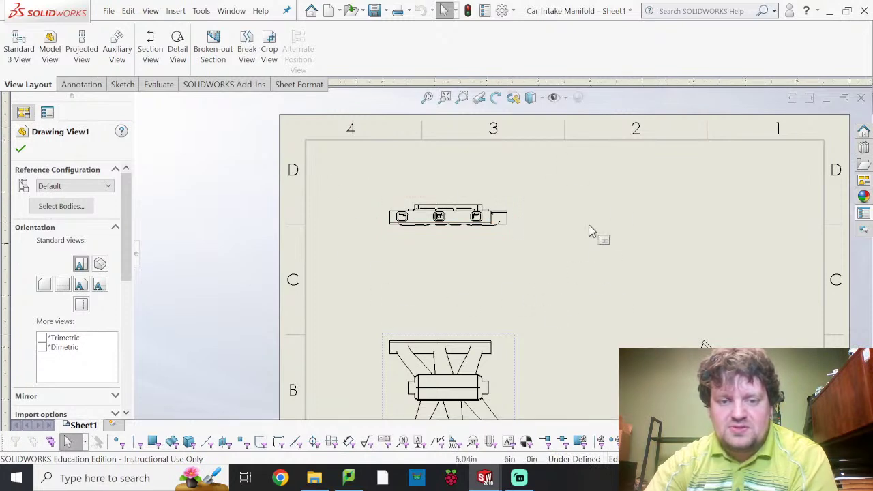
{"action": "middle_click_drag", "start_coordinate": [541, 293], "coordinate": [470, 220]}
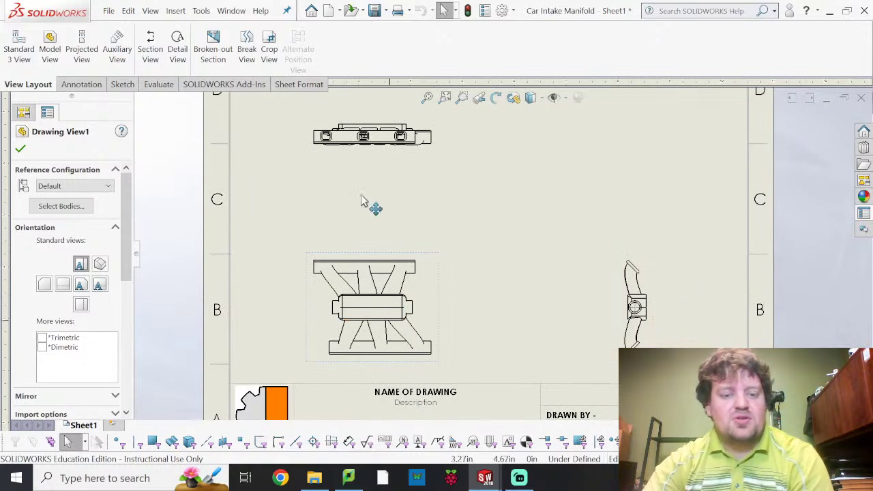
{"action": "left_click_drag", "start_coordinate": [380, 261], "coordinate": [385, 217]}
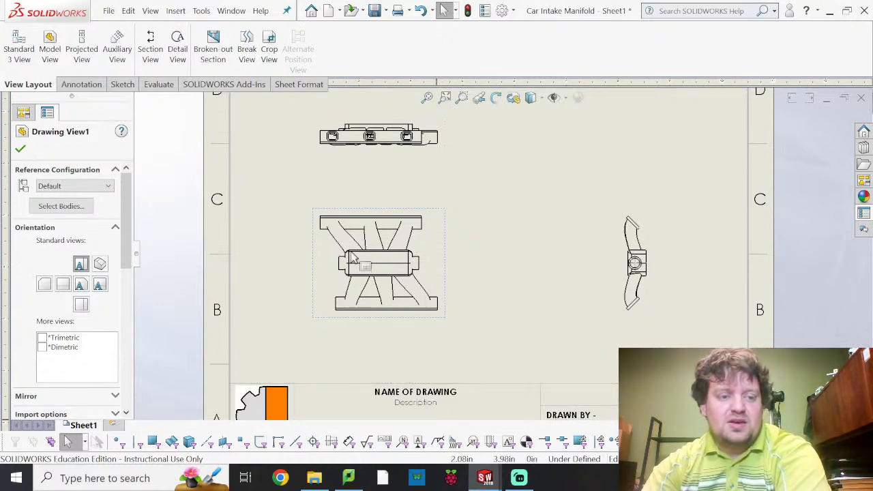
- Try mirroring the base view horizontally and vertically, and switch view mirroring back off
{"action": "scroll", "coordinate": [58, 288], "scroll_direction": "down", "scroll_amount": 2}
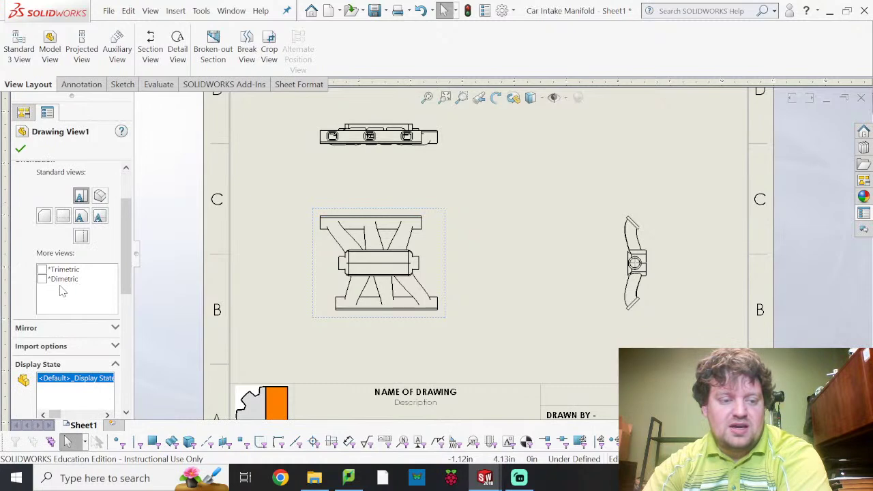
{"action": "left_click", "coordinate": [114, 329]}
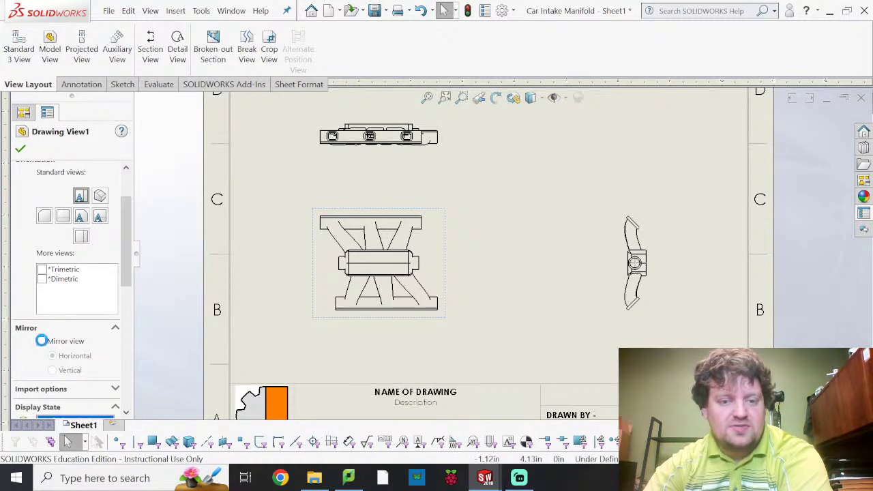
{"action": "left_click", "coordinate": [41, 341]}
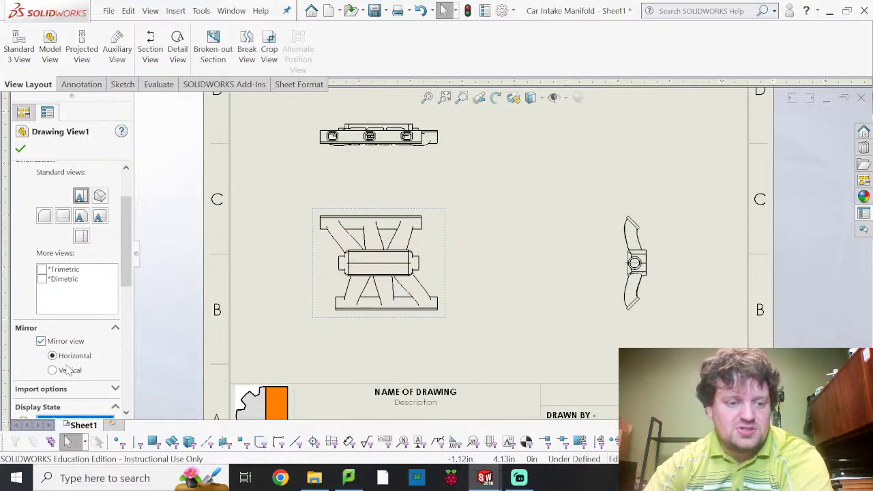
{"action": "left_click", "coordinate": [53, 370]}
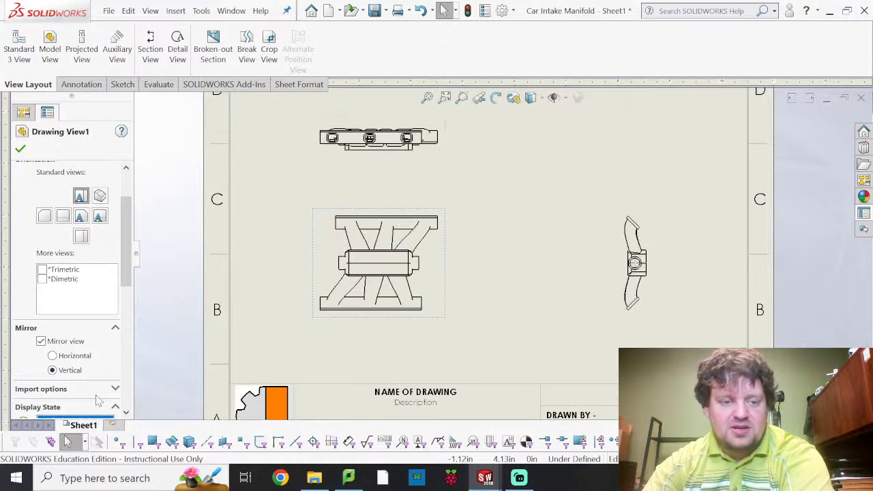
{"action": "left_click", "coordinate": [41, 341]}
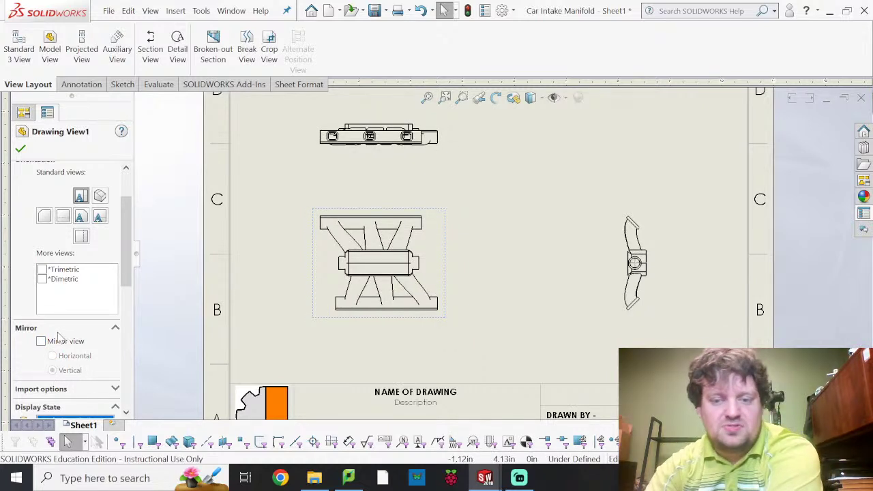
{"action": "scroll", "coordinate": [58, 351], "scroll_direction": "down", "scroll_amount": 2}
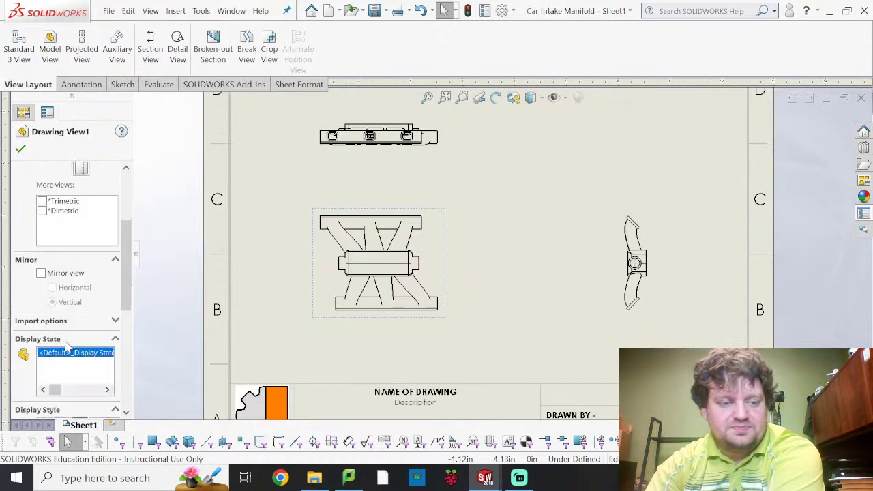
- Expand the base view's import options, review its display style settings and inspect the view with Hidden Lines Removed
{"action": "left_click", "coordinate": [115, 321]}
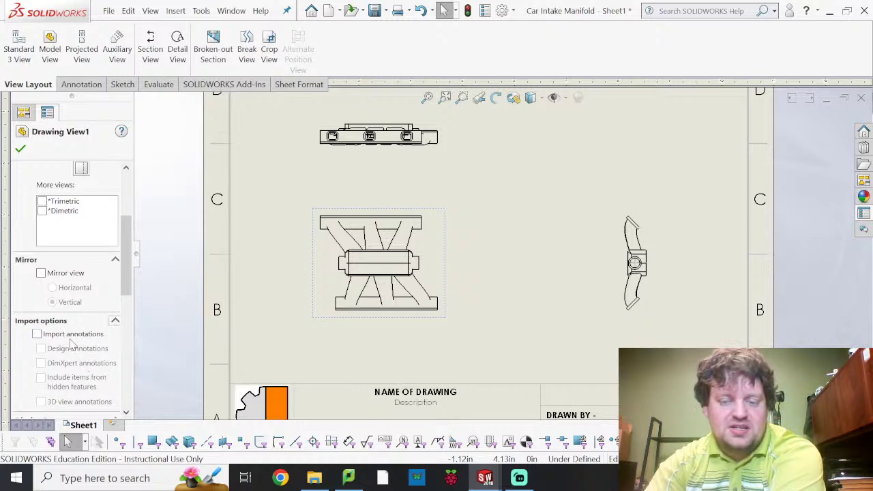
{"action": "scroll", "coordinate": [91, 384], "scroll_direction": "down", "scroll_amount": 4}
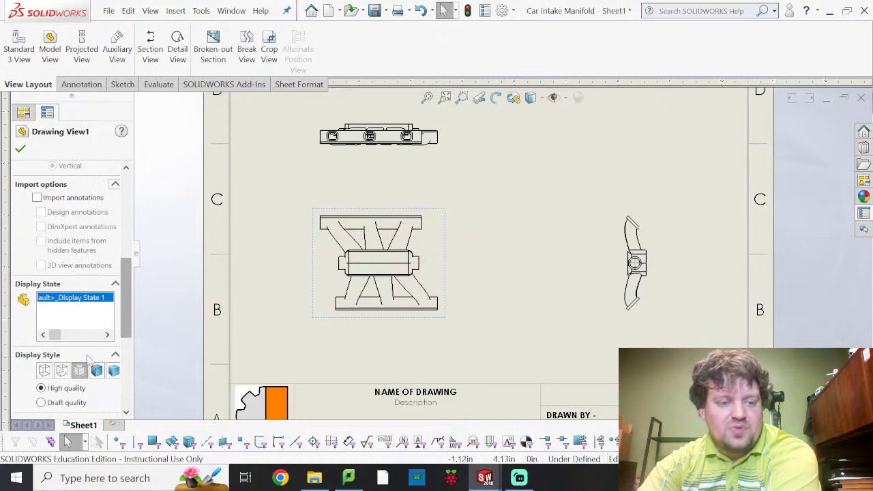
{"action": "scroll", "coordinate": [81, 361], "scroll_direction": "down", "scroll_amount": 4}
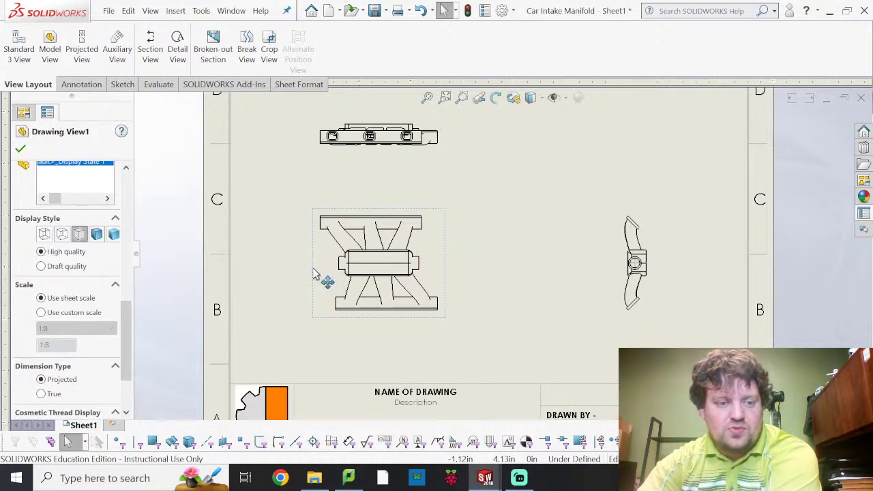
{"action": "left_click", "coordinate": [79, 236]}
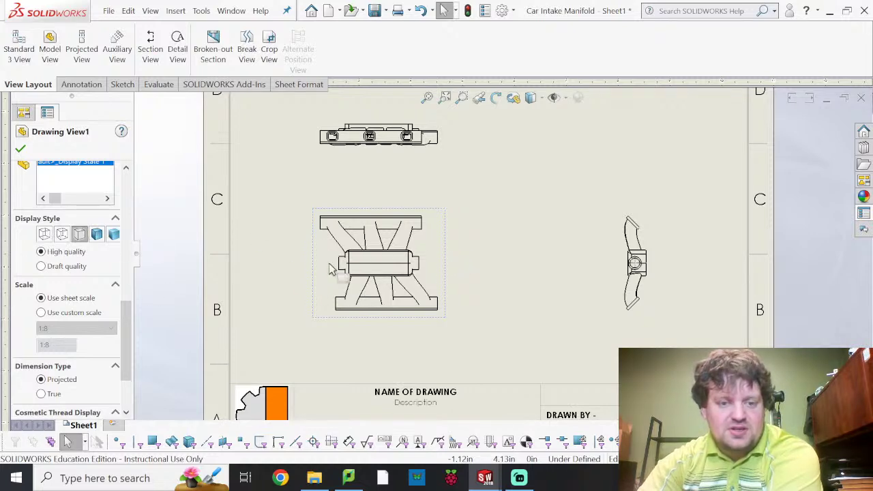
{"action": "key", "text": "f"}
{"action": "scroll", "coordinate": [370, 240], "scroll_direction": "up", "scroll_amount": 10}
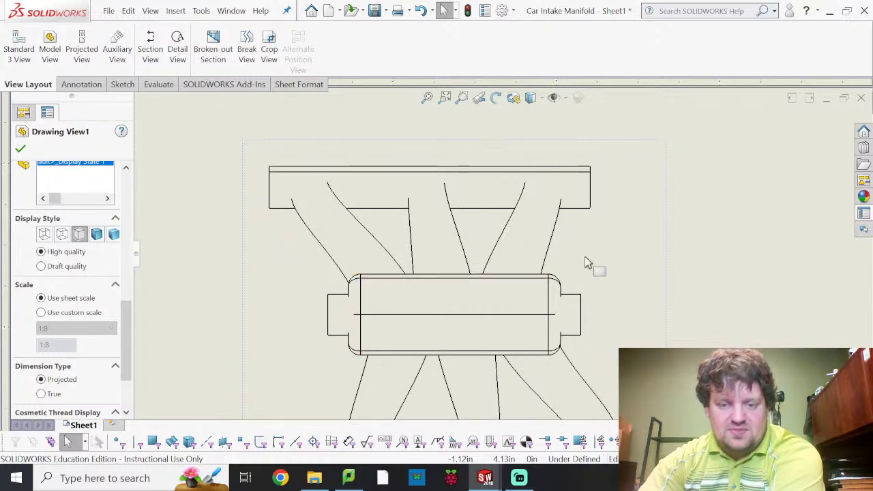
{"action": "scroll", "coordinate": [541, 249], "scroll_direction": "down", "scroll_amount": 5}
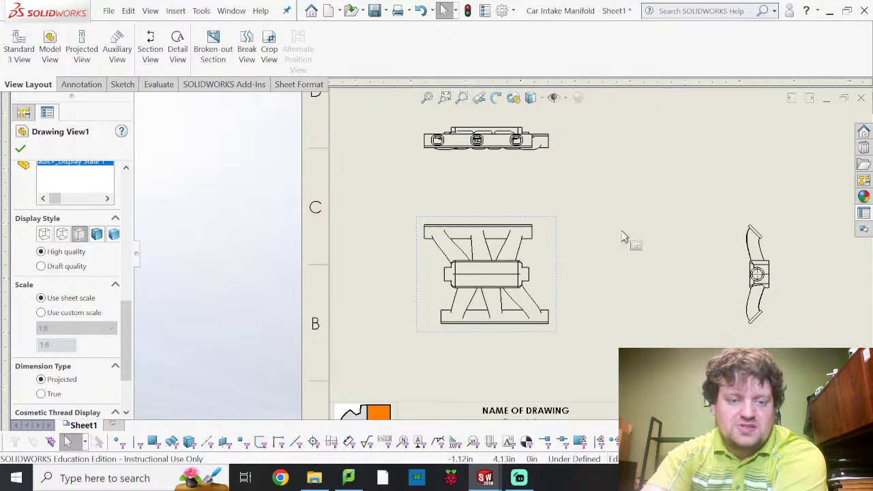
- Try the Hidden Lines Visible and Wireframe display styles on the base view and inspect the base and projected views
{"action": "left_click", "coordinate": [61, 235]}
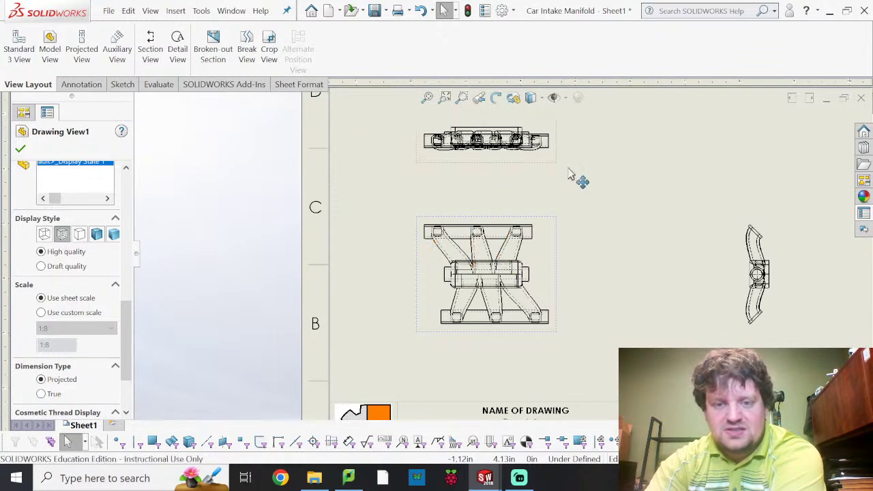
{"action": "scroll", "coordinate": [515, 292], "scroll_direction": "down", "scroll_amount": 6}
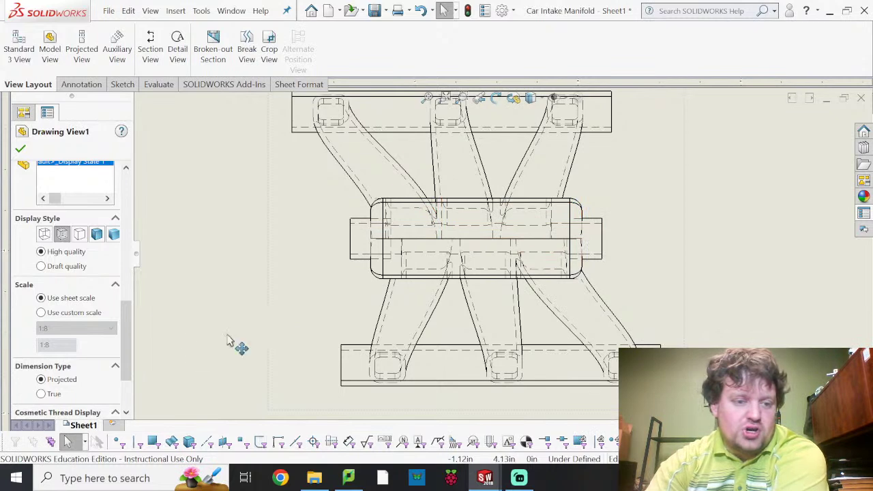
{"action": "left_click", "coordinate": [43, 234]}
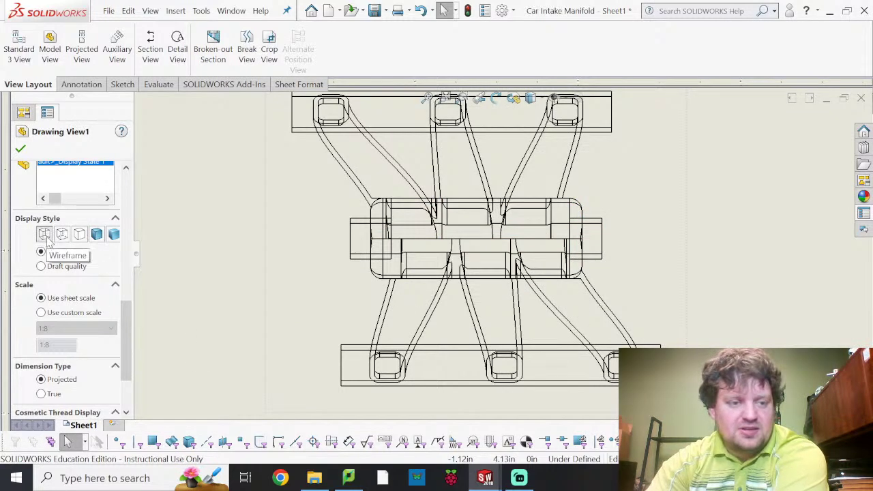
{"action": "scroll", "coordinate": [439, 204], "scroll_direction": "down", "scroll_amount": 2}
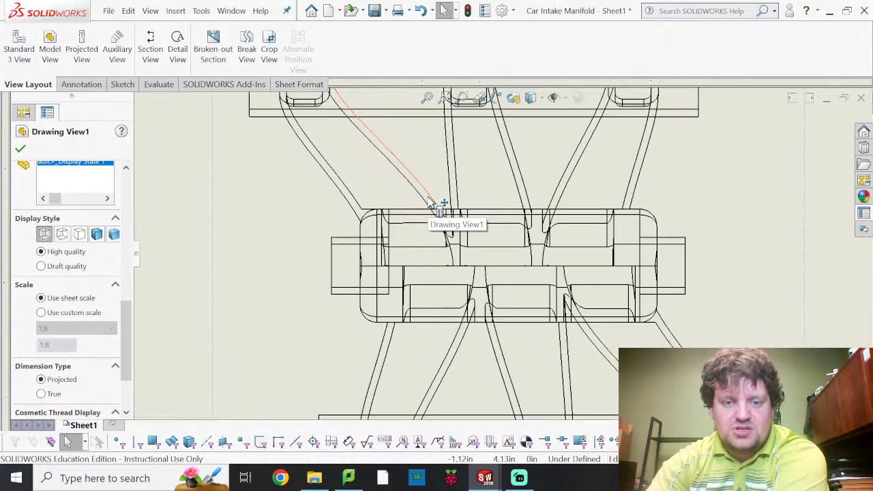
{"action": "scroll", "coordinate": [430, 202], "scroll_direction": "up", "scroll_amount": 4}
{"action": "scroll", "coordinate": [429, 202], "scroll_direction": "up", "scroll_amount": 2}
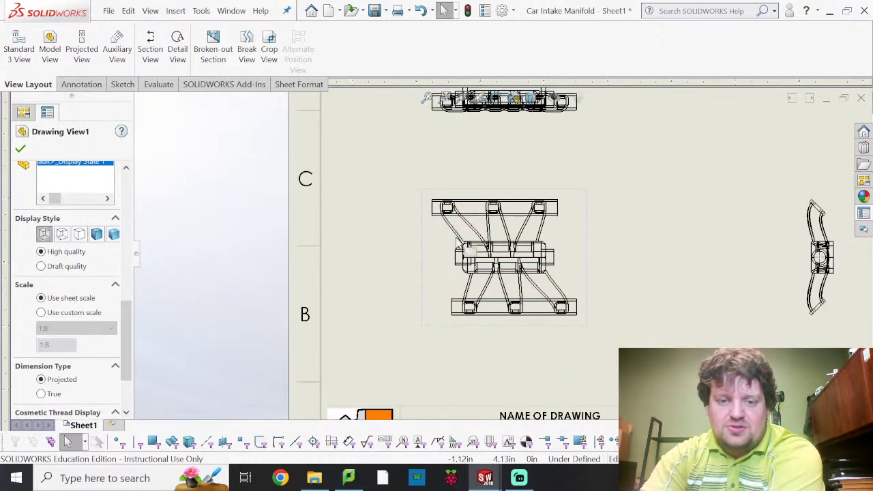
{"action": "scroll", "coordinate": [471, 231], "scroll_direction": "down", "scroll_amount": 4}
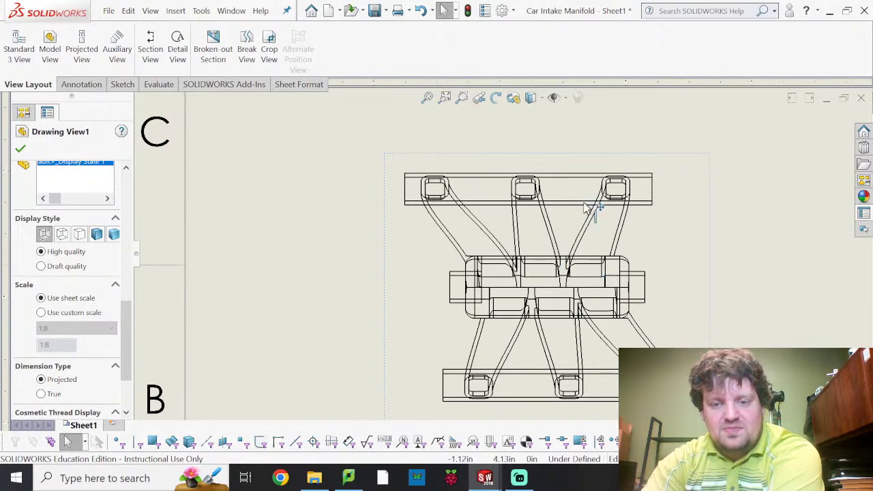
{"action": "scroll", "coordinate": [577, 210], "scroll_direction": "up", "scroll_amount": 5}
{"action": "scroll", "coordinate": [531, 205], "scroll_direction": "down", "scroll_amount": 7}
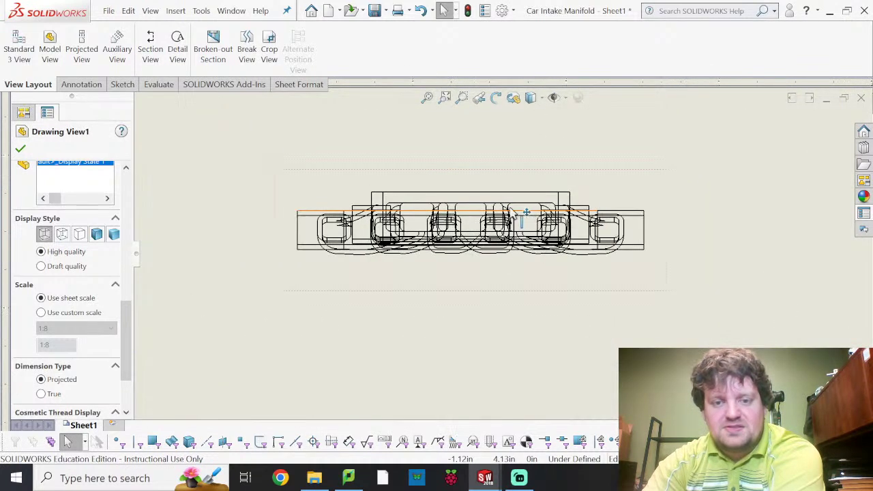
{"action": "scroll", "coordinate": [520, 211], "scroll_direction": "down", "scroll_amount": 3}
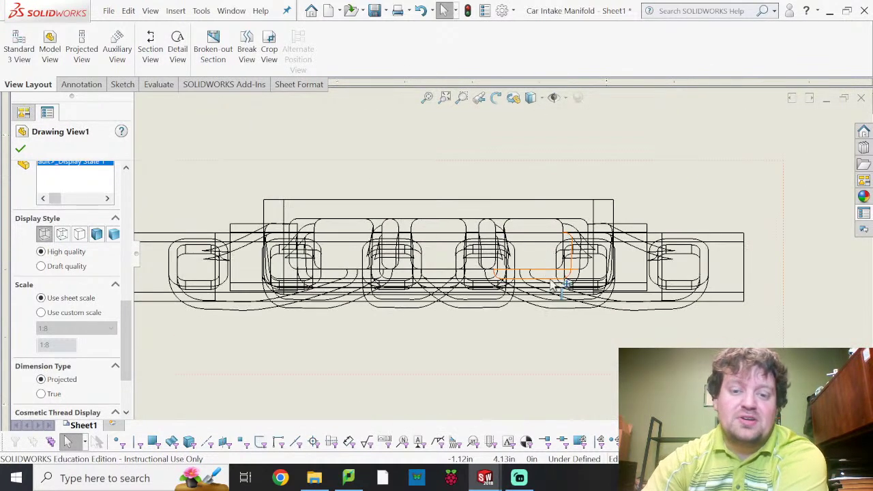
{"action": "scroll", "coordinate": [564, 286], "scroll_direction": "up", "scroll_amount": 6}
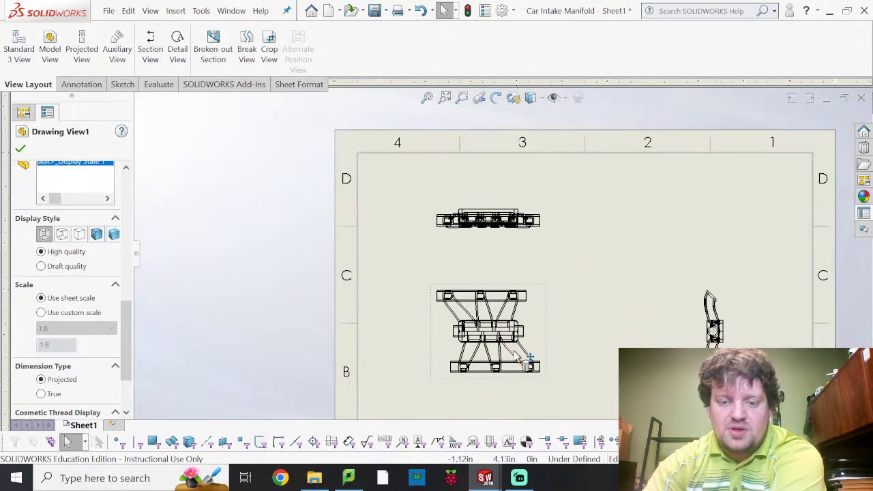
{"action": "scroll", "coordinate": [523, 357], "scroll_direction": "down", "scroll_amount": 5}
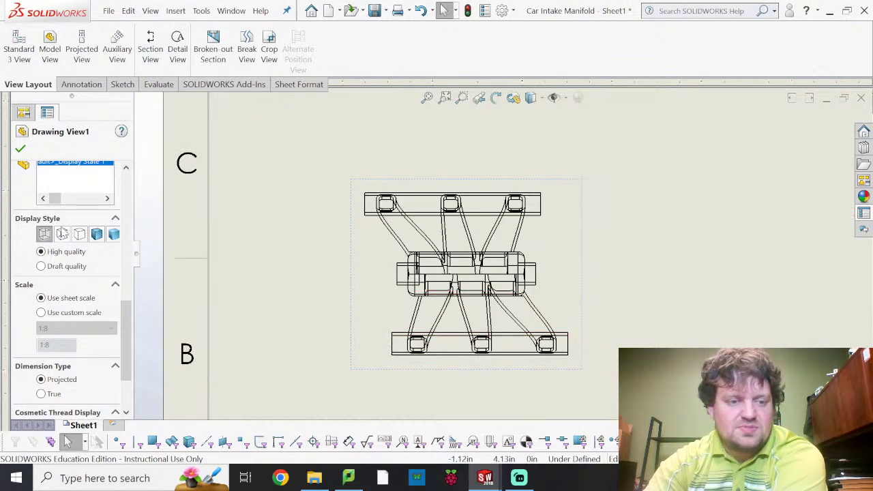
- Try the Shaded With Edges display style on the base view and inspect the base and side views
{"action": "left_click", "coordinate": [96, 235]}
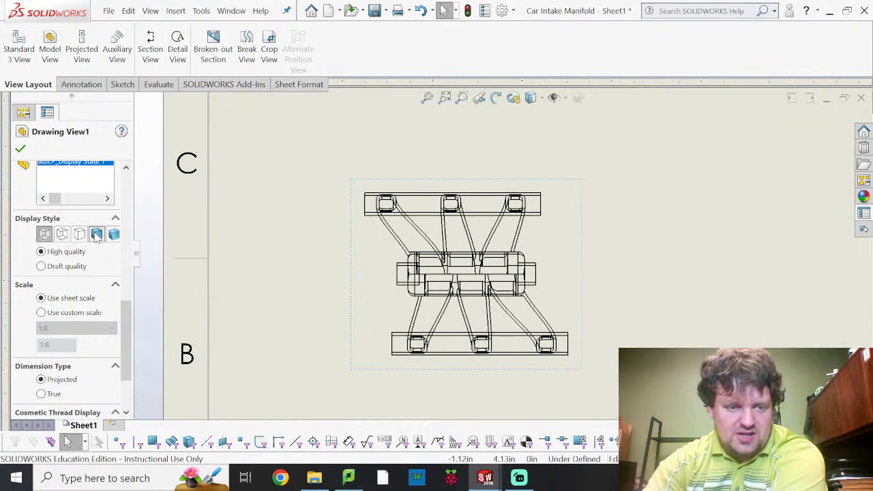
{"action": "scroll", "coordinate": [523, 201], "scroll_direction": "up", "scroll_amount": 5}
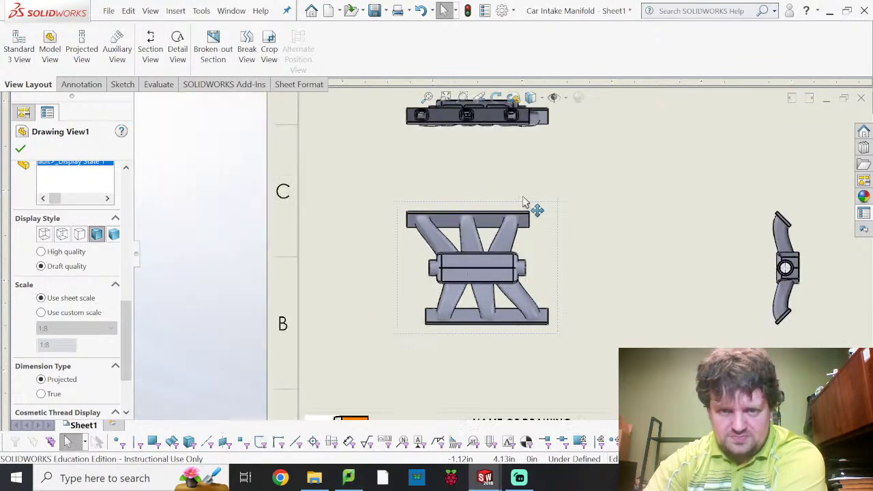
{"action": "scroll", "coordinate": [695, 251], "scroll_direction": "down", "scroll_amount": 6}
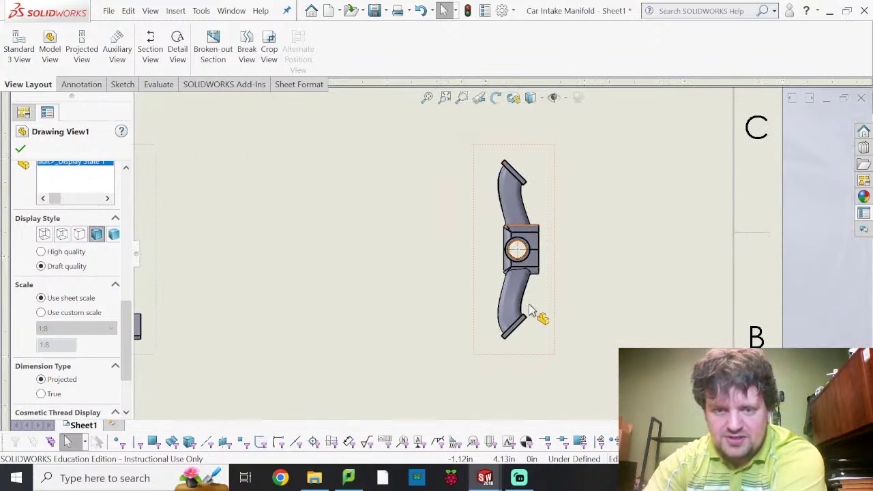
{"action": "middle_click_drag", "start_coordinate": [348, 253], "coordinate": [418, 250]}
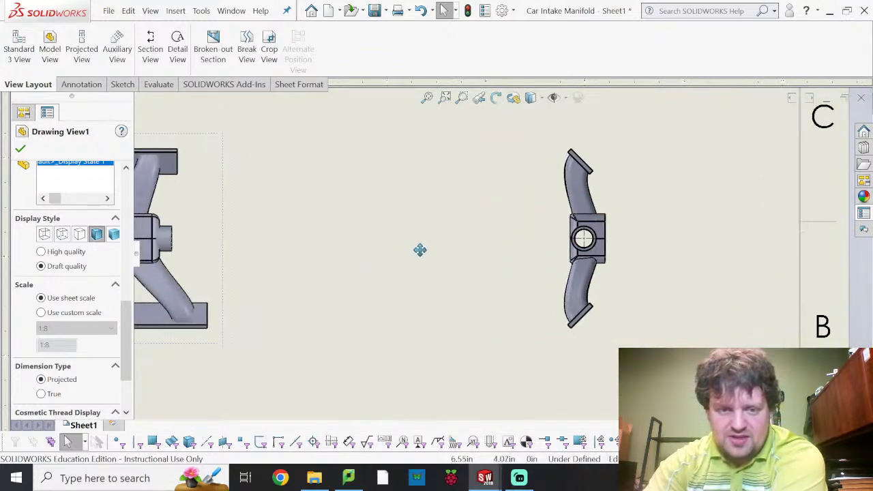
{"action": "mouse_move", "coordinate": [361, 249]}
{"action": "middle_mouse_down"}
{"action": "mouse_move", "coordinate": [497, 250]}
{"action": "mouse_move", "coordinate": [579, 270]}
{"action": "middle_mouse_up"}
{"action": "mouse_move", "coordinate": [466, 179]}
{"action": "middle_mouse_down"}
{"action": "mouse_move", "coordinate": [554, 354]}
{"action": "mouse_move", "coordinate": [575, 271]}
{"action": "mouse_move", "coordinate": [503, 203]}
{"action": "middle_mouse_up"}
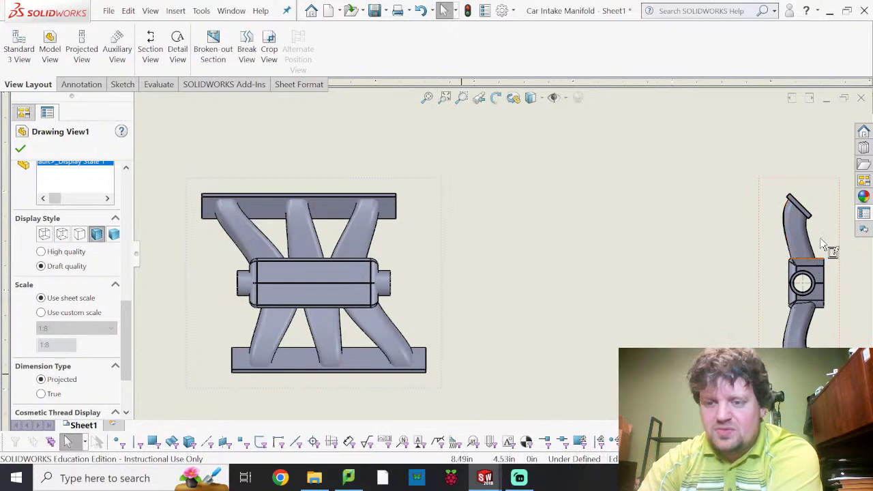
- Try the Shaded display style without edges on the base view and restore Hidden Lines Removed
{"action": "left_click", "coordinate": [113, 234]}
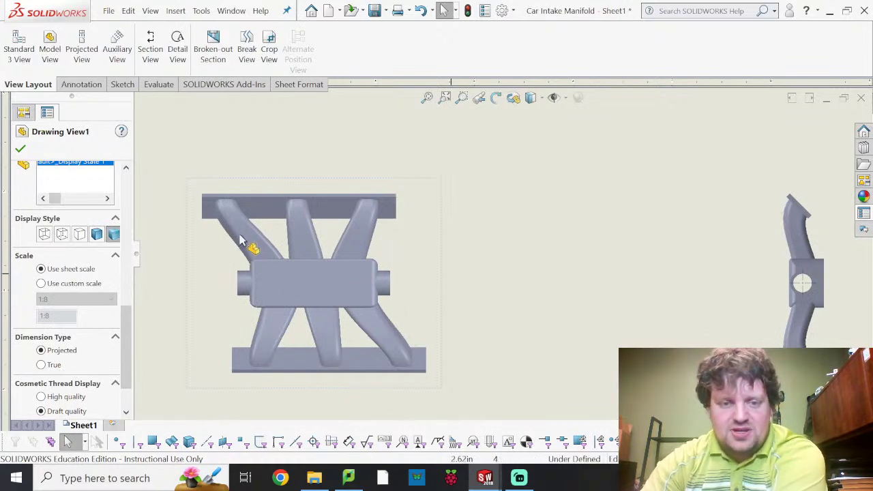
{"action": "mouse_move", "coordinate": [362, 157]}
{"action": "middle_mouse_down"}
{"action": "mouse_move", "coordinate": [398, 232]}
{"action": "mouse_move", "coordinate": [408, 284]}
{"action": "mouse_move", "coordinate": [422, 274]}
{"action": "mouse_move", "coordinate": [429, 156]}
{"action": "middle_mouse_up"}
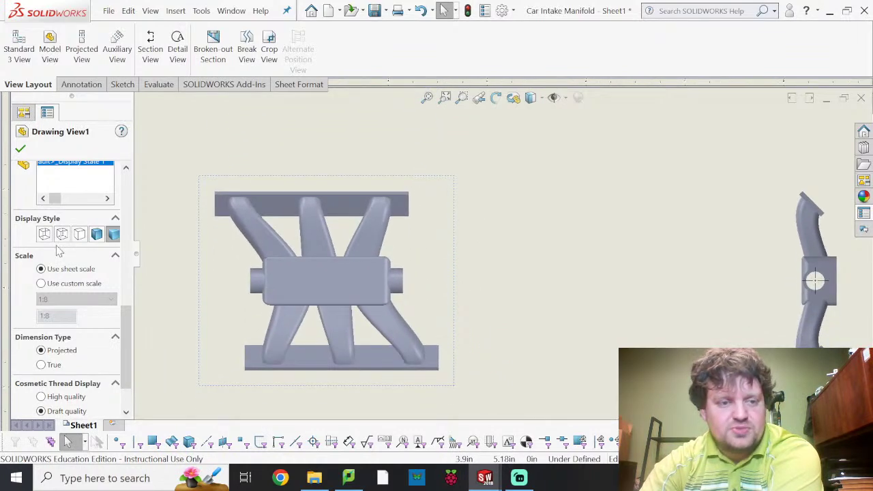
{"action": "left_click", "coordinate": [109, 234]}
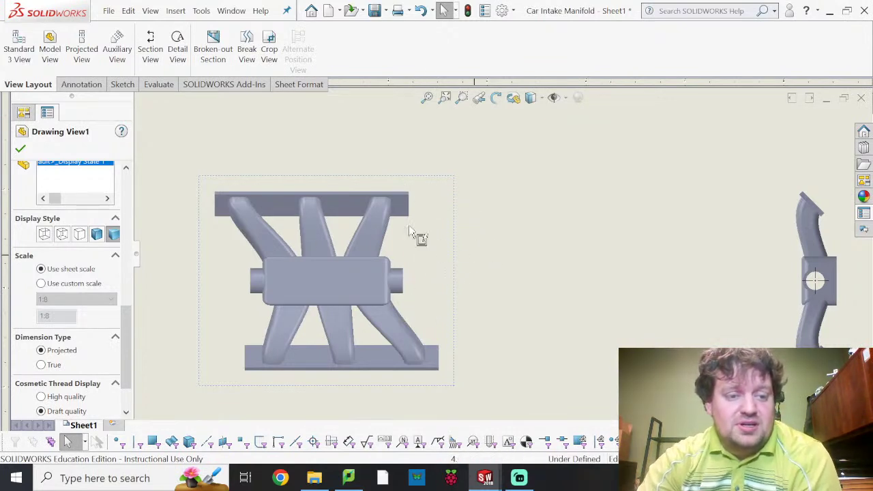
{"action": "scroll", "coordinate": [508, 239], "scroll_direction": "down", "scroll_amount": 1}
{"action": "scroll", "coordinate": [513, 234], "scroll_direction": "up", "scroll_amount": 2}
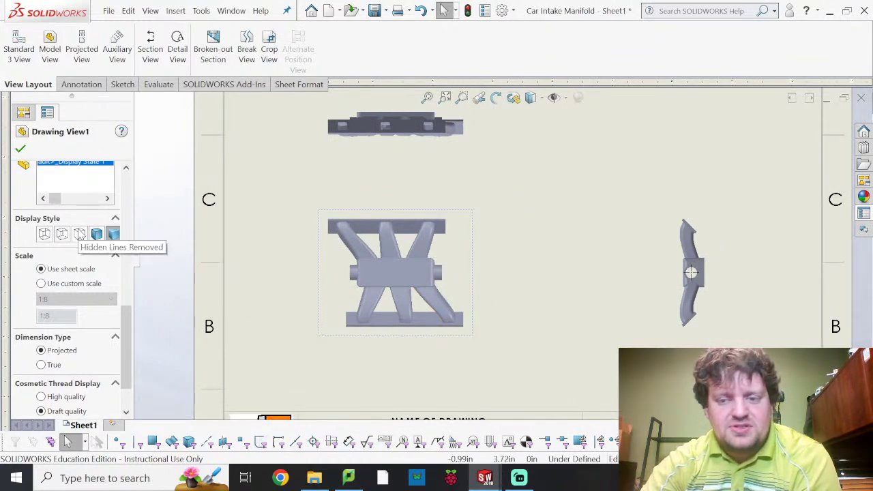
{"action": "left_click", "coordinate": [79, 234]}
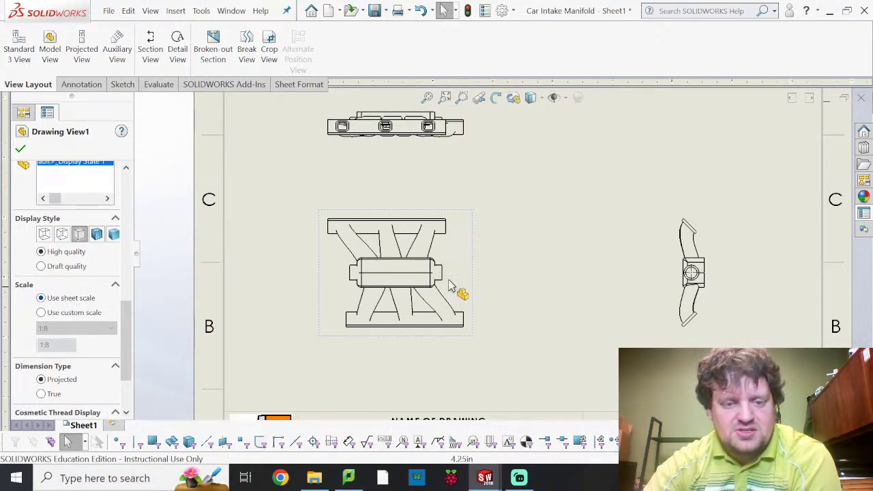
- Give the base view a user-defined custom scale of 1:6.125 instead of the sheet scale
{"action": "left_click", "coordinate": [472, 257]}
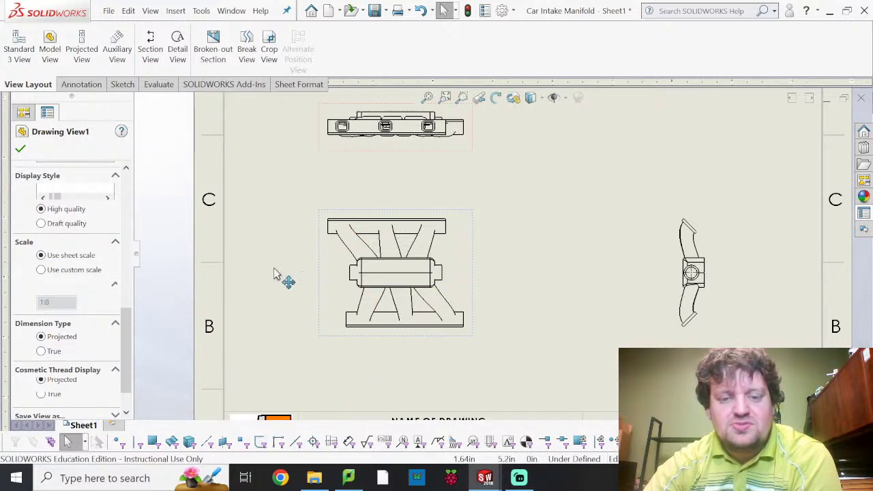
{"action": "left_click", "coordinate": [41, 270]}
{"action": "left_click", "coordinate": [72, 287]}
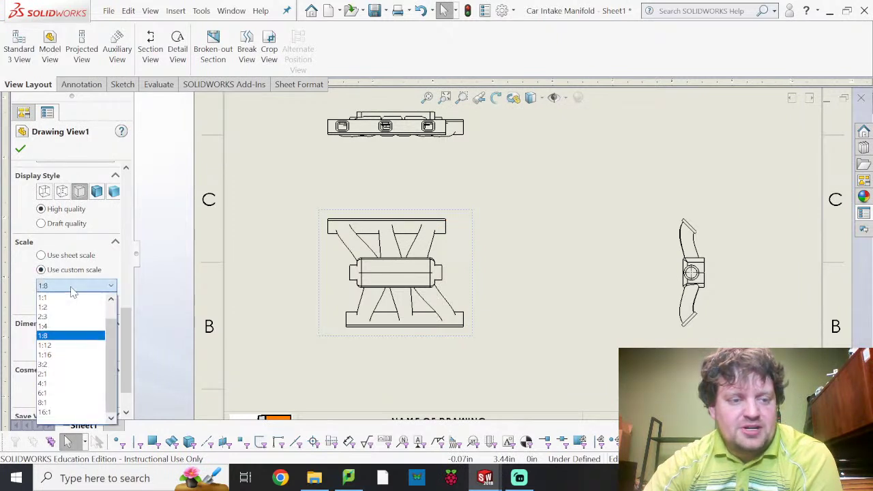
{"action": "scroll", "coordinate": [69, 300], "scroll_direction": "up", "scroll_amount": 1}
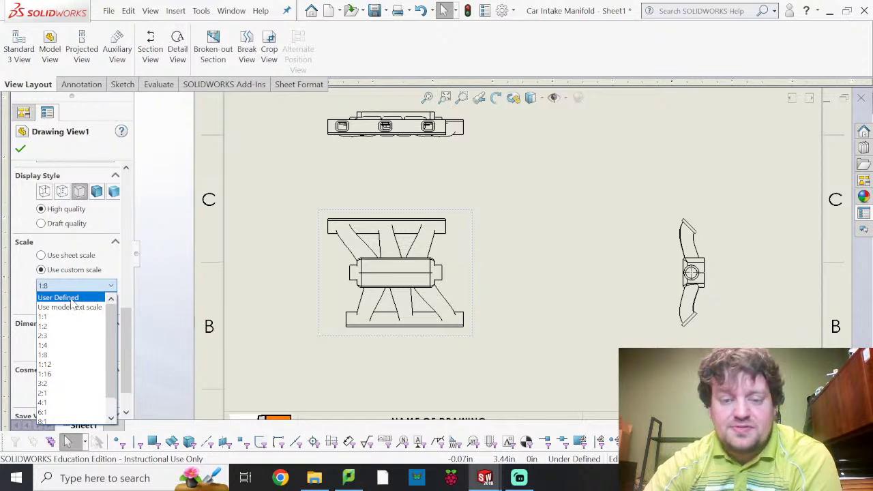
{"action": "left_click", "coordinate": [68, 298]}
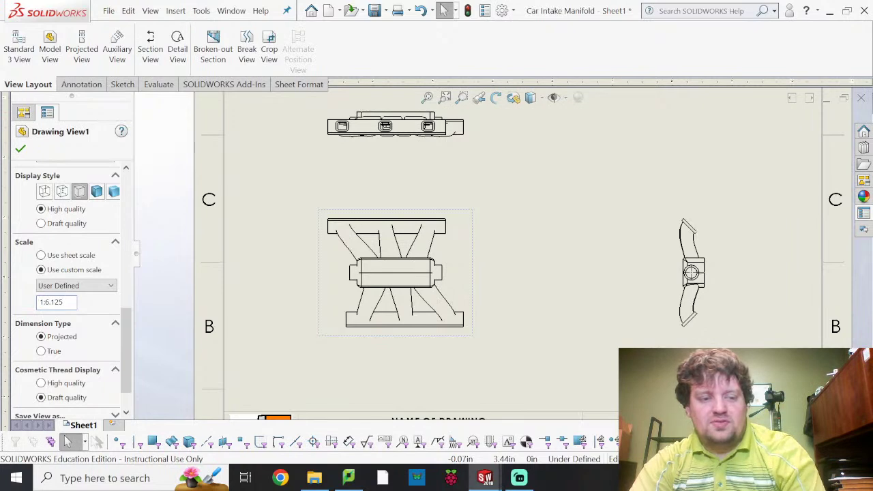
{"action": "key", "text": "Return"}
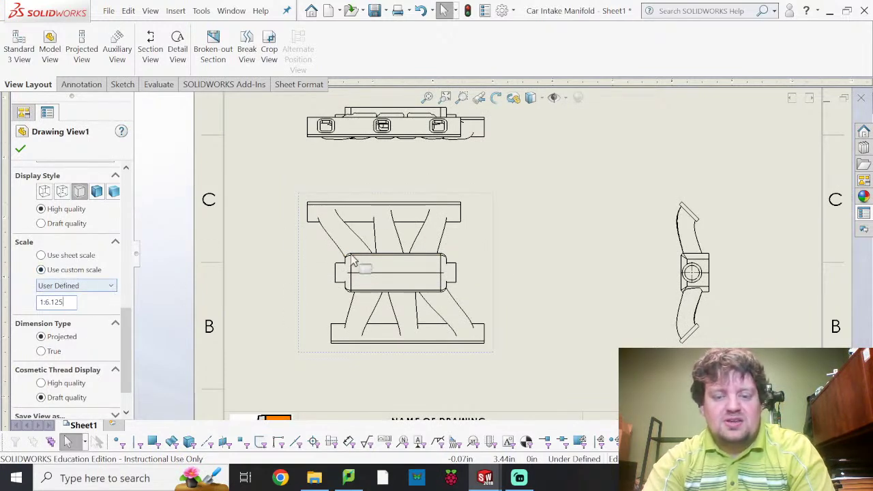
- Examine the rescaled views on the sheet and compare their custom scale with the scale entry in the title block
{"action": "scroll", "coordinate": [491, 354], "scroll_direction": "down", "scroll_amount": 2}
{"action": "scroll", "coordinate": [492, 353], "scroll_direction": "up", "scroll_amount": 6}
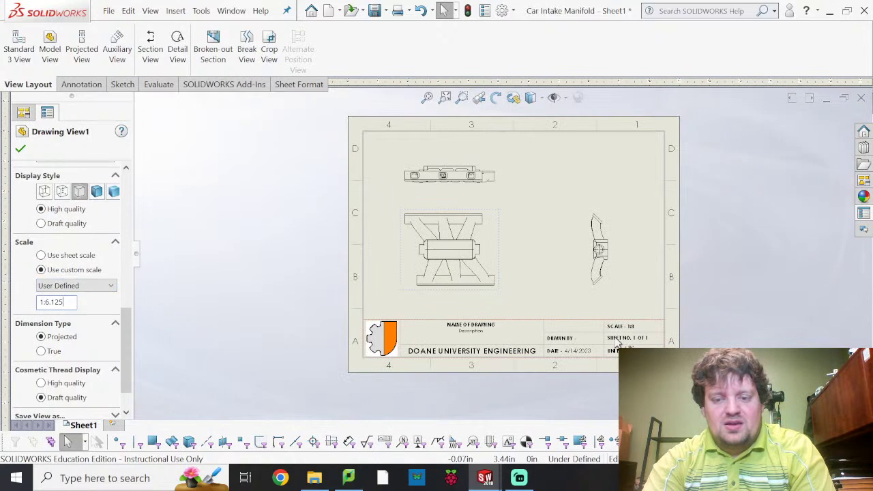
{"action": "scroll", "coordinate": [617, 340], "scroll_direction": "down", "scroll_amount": 2}
{"action": "scroll", "coordinate": [619, 344], "scroll_direction": "down", "scroll_amount": 1}
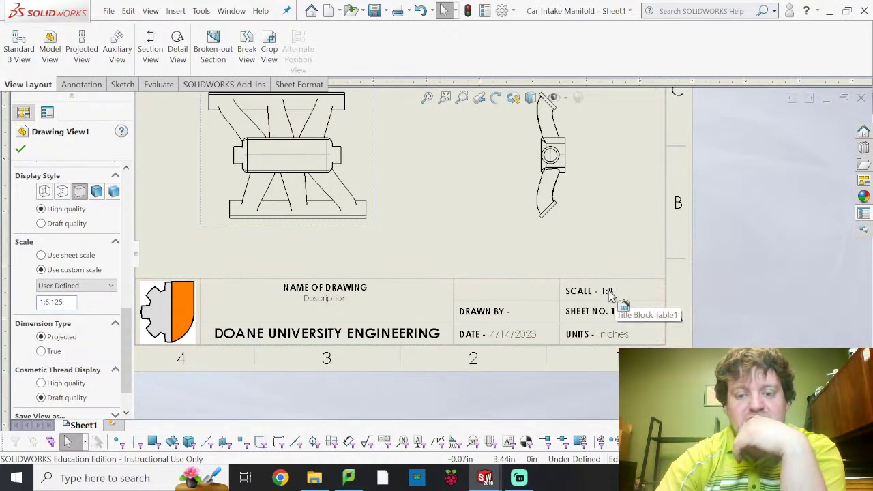
{"action": "scroll", "coordinate": [239, 285], "scroll_direction": "up", "scroll_amount": 3}
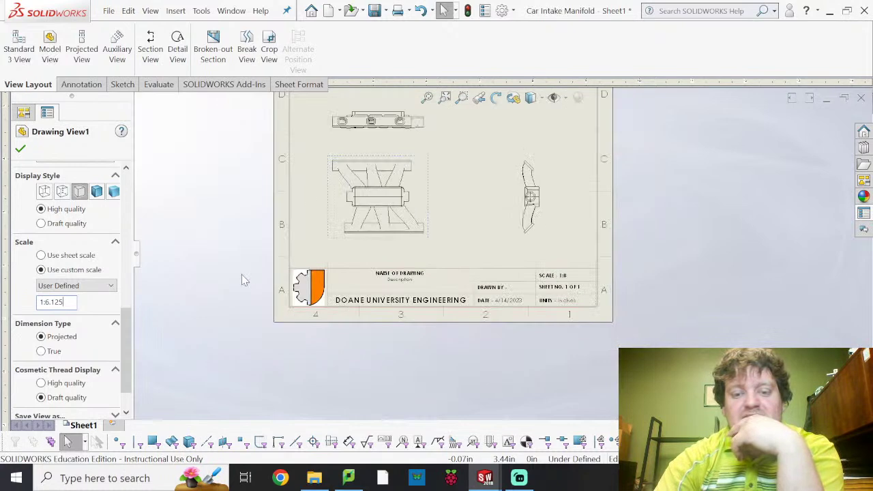
{"action": "middle_click_drag", "start_coordinate": [458, 214], "coordinate": [484, 283]}
{"action": "scroll", "coordinate": [476, 260], "scroll_direction": "down", "scroll_amount": 3}
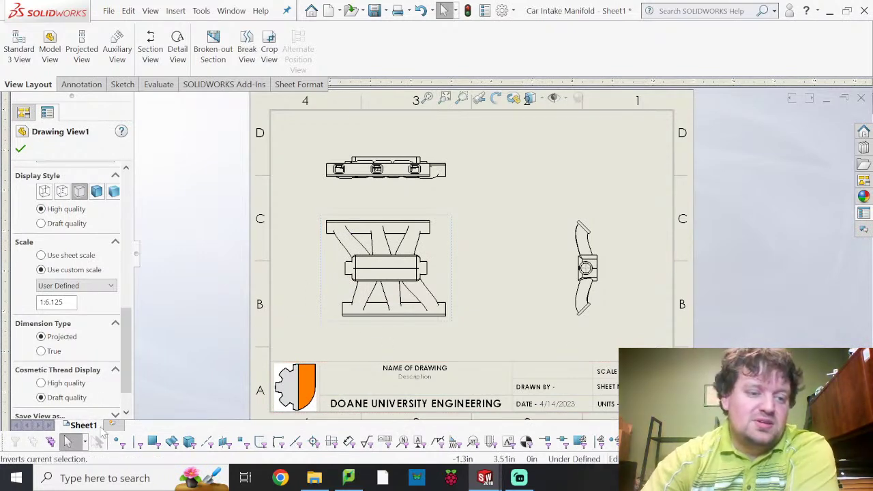
- Return the base view to the sheet scale
{"action": "left_click", "coordinate": [42, 256]}
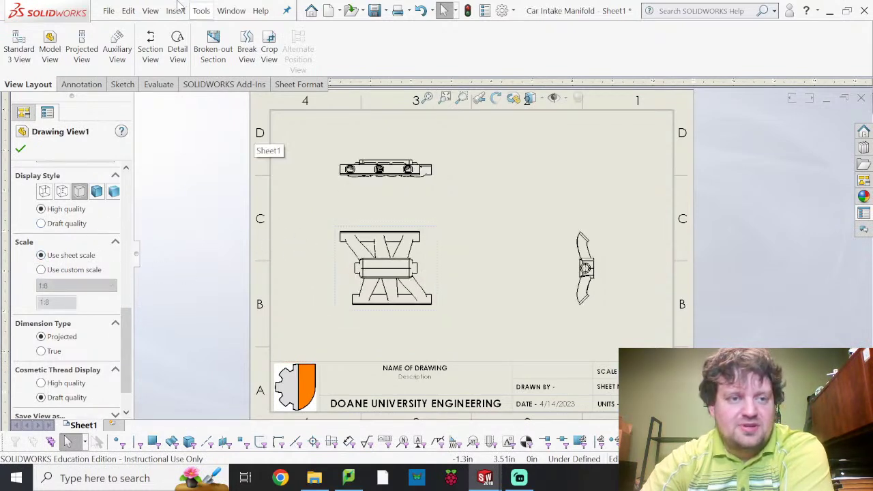
- Examine the drawing file's summary information and custom properties, leaving them without any change
{"action": "left_click", "coordinate": [110, 11]}
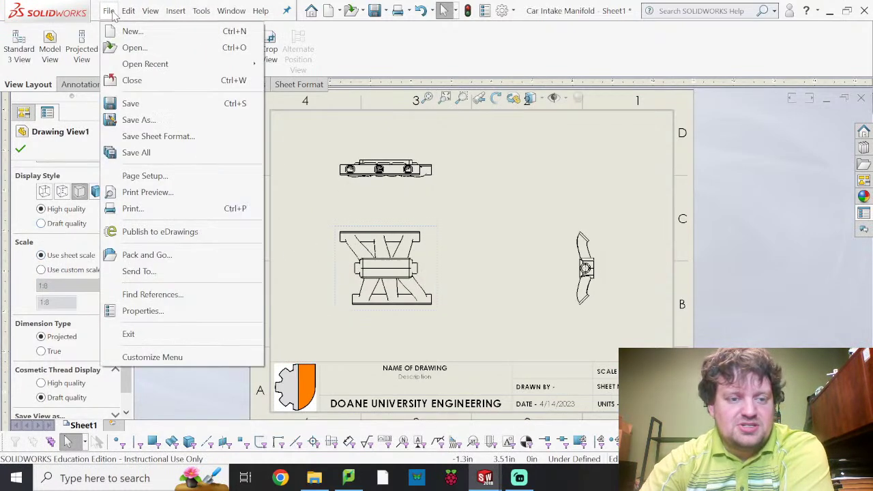
{"action": "left_click", "coordinate": [129, 11]}
{"action": "mouse_move", "coordinate": [108, 11]}
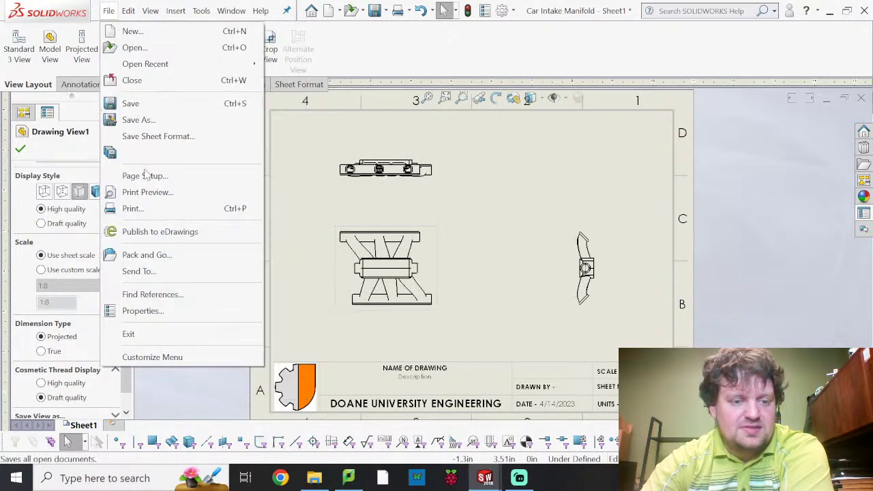
{"action": "left_click", "coordinate": [143, 312]}
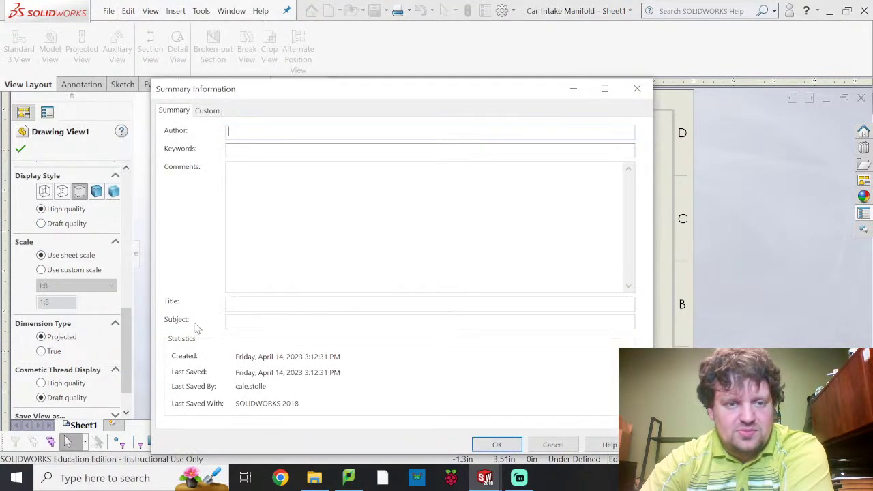
{"action": "left_click", "coordinate": [213, 111]}
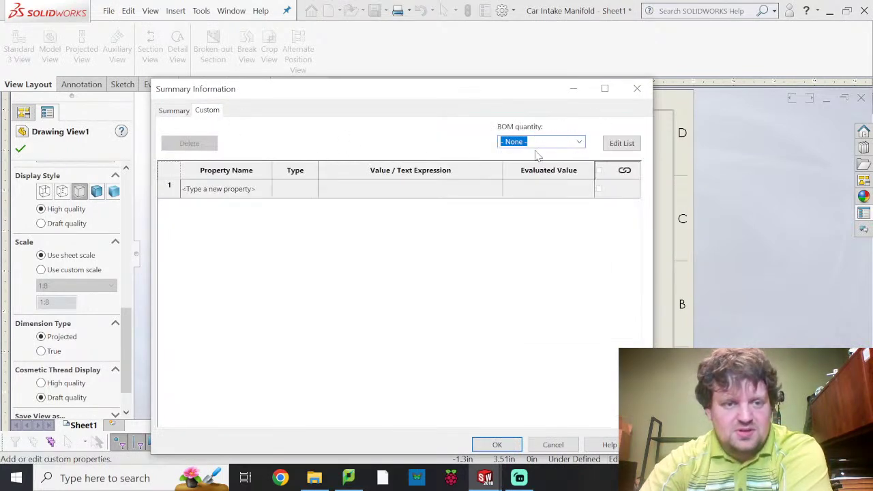
{"action": "left_click", "coordinate": [213, 190]}
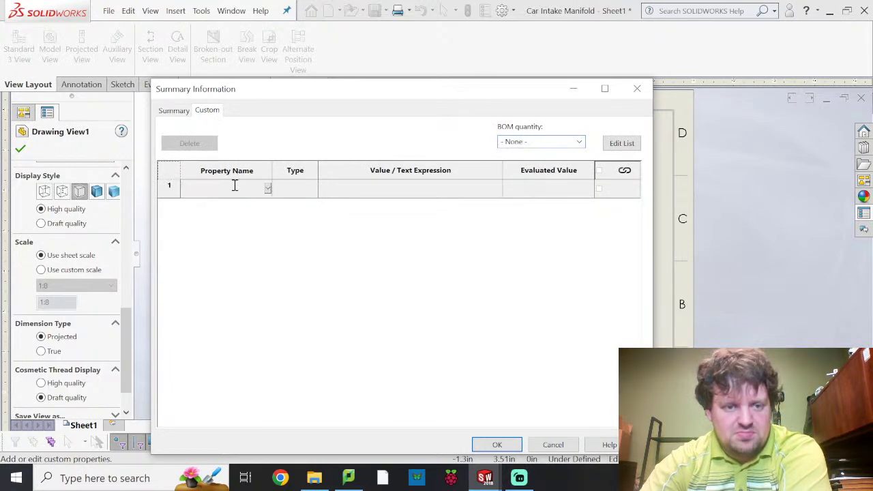
{"action": "left_click", "coordinate": [549, 444]}
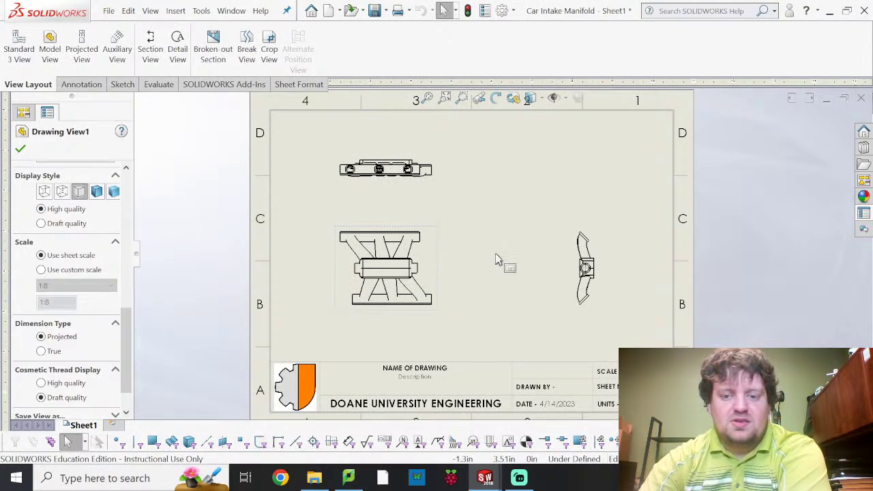
{"action": "left_click", "coordinate": [109, 11]}
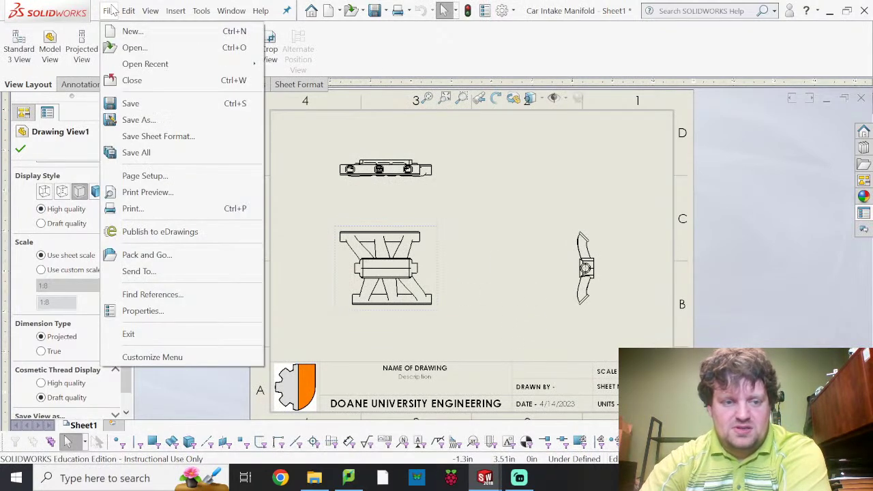
{"action": "mouse_move", "coordinate": [128, 9]}
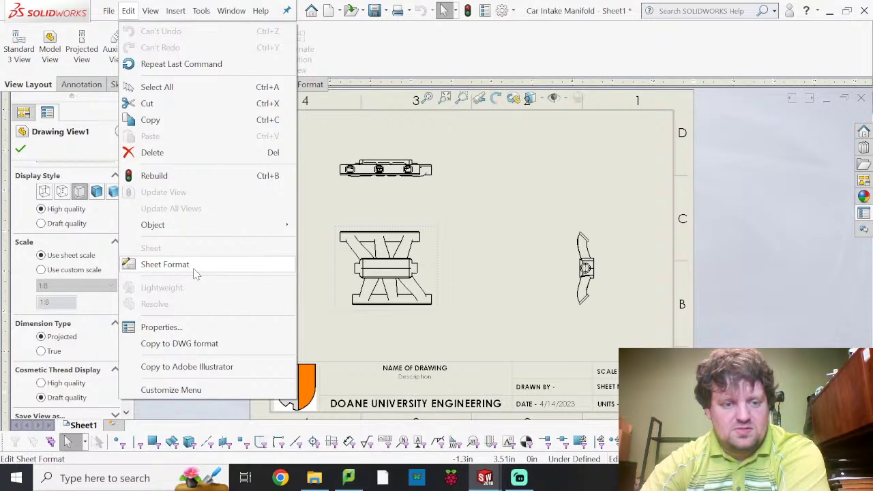
{"action": "left_click", "coordinate": [724, 248]}
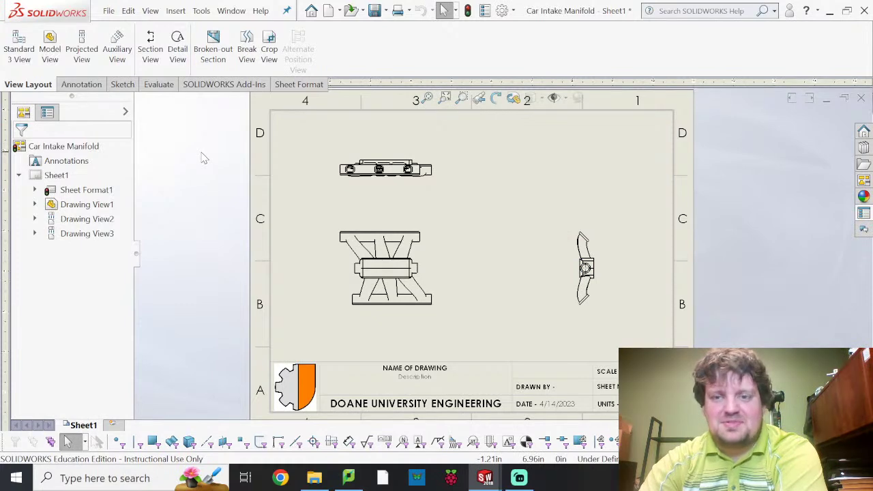
- Move the base view lower on the sheet, closer to the title block
{"action": "left_click", "coordinate": [433, 308]}
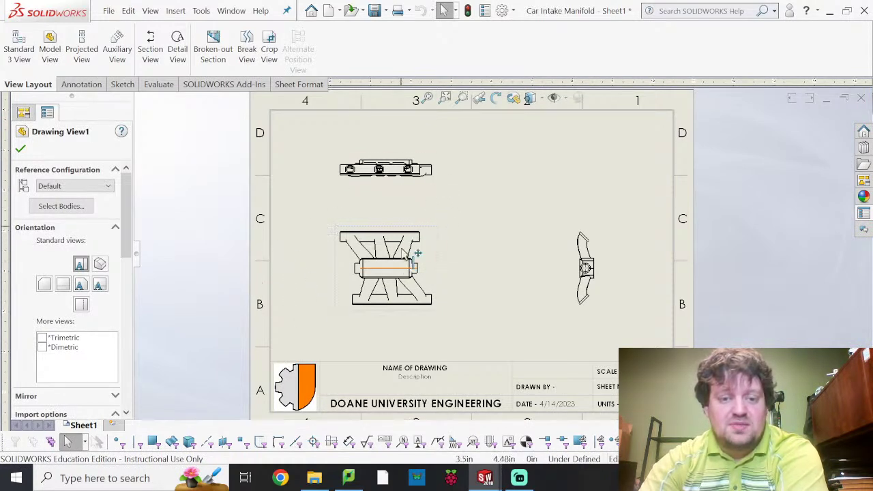
{"action": "mouse_move", "coordinate": [446, 255]}
{"action": "left_mouse_down"}
{"action": "mouse_move", "coordinate": [441, 277]}
{"action": "mouse_move", "coordinate": [432, 273]}
{"action": "left_mouse_up"}
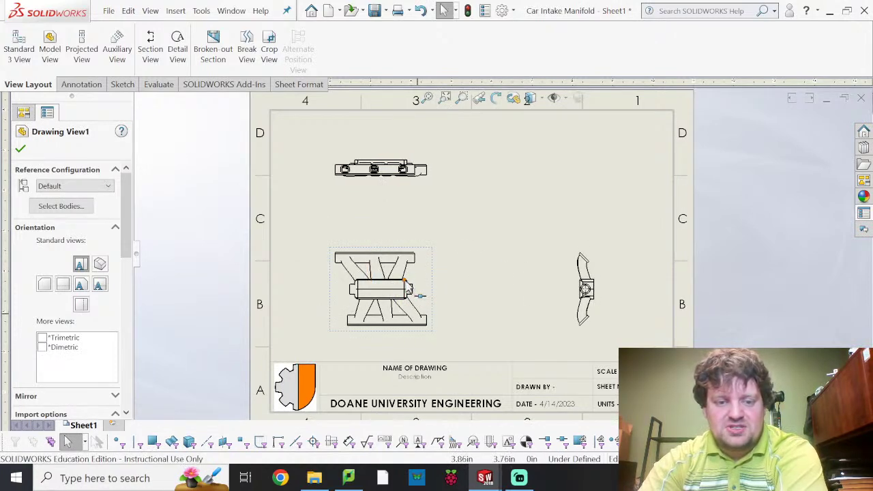
- Inspect the base view's edges up close and add an isometric projected view diagonally above it on the sheet
{"action": "scroll", "coordinate": [422, 279], "scroll_direction": "up", "scroll_amount": 4}
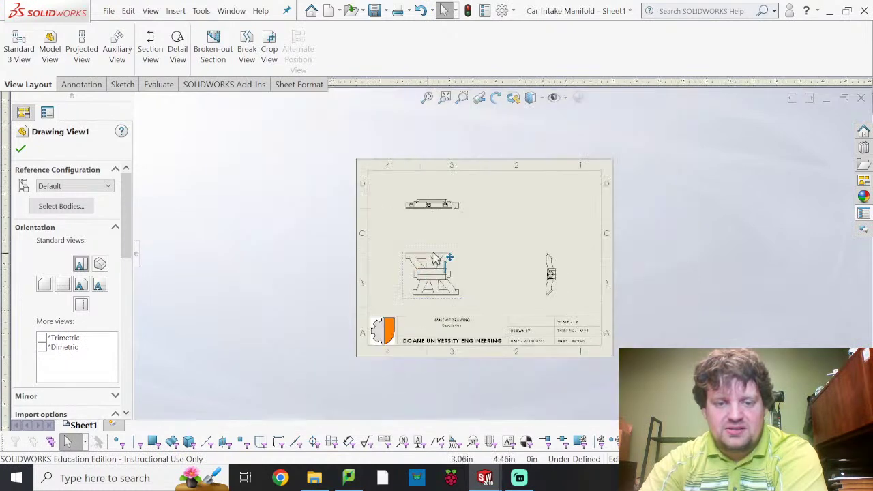
{"action": "scroll", "coordinate": [447, 265], "scroll_direction": "down", "scroll_amount": 4}
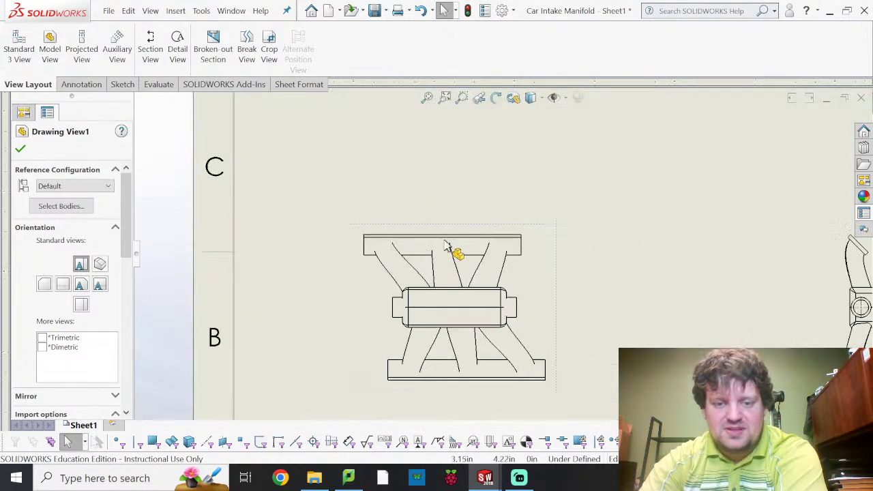
{"action": "scroll", "coordinate": [443, 258], "scroll_direction": "down", "scroll_amount": 2}
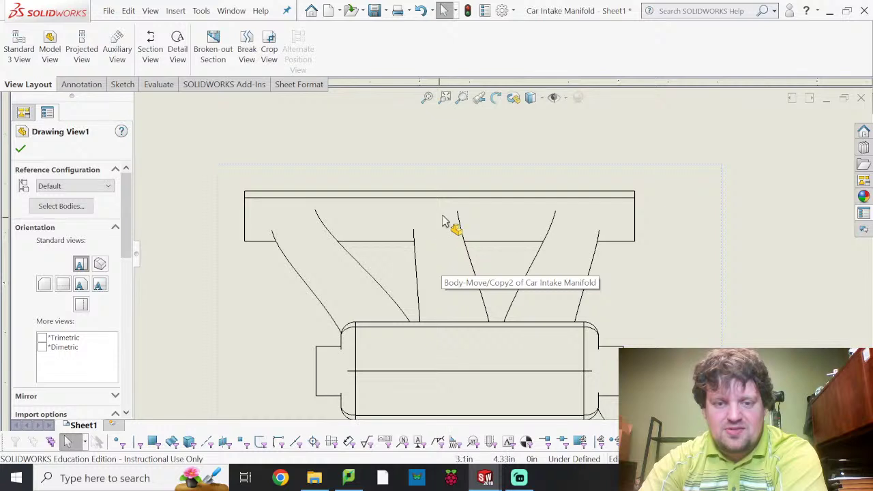
{"action": "scroll", "coordinate": [504, 286], "scroll_direction": "up", "scroll_amount": 5}
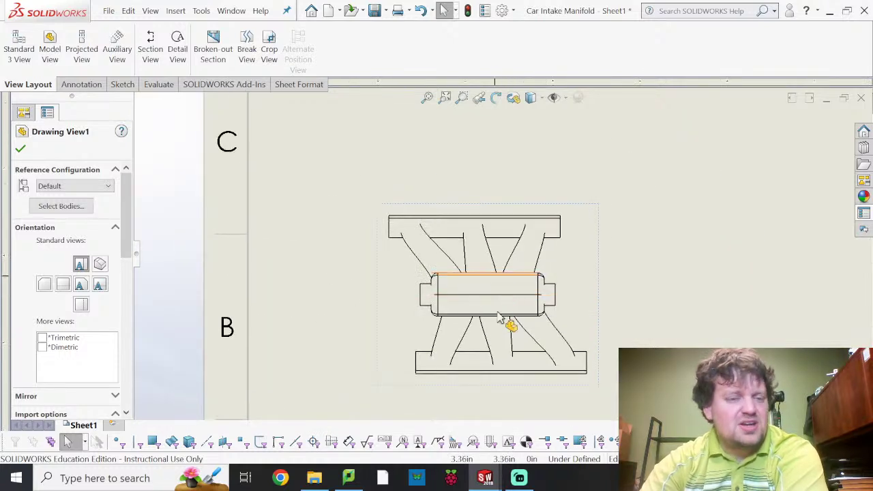
{"action": "scroll", "coordinate": [476, 290], "scroll_direction": "down", "scroll_amount": 1}
{"action": "scroll", "coordinate": [476, 289], "scroll_direction": "up", "scroll_amount": 4}
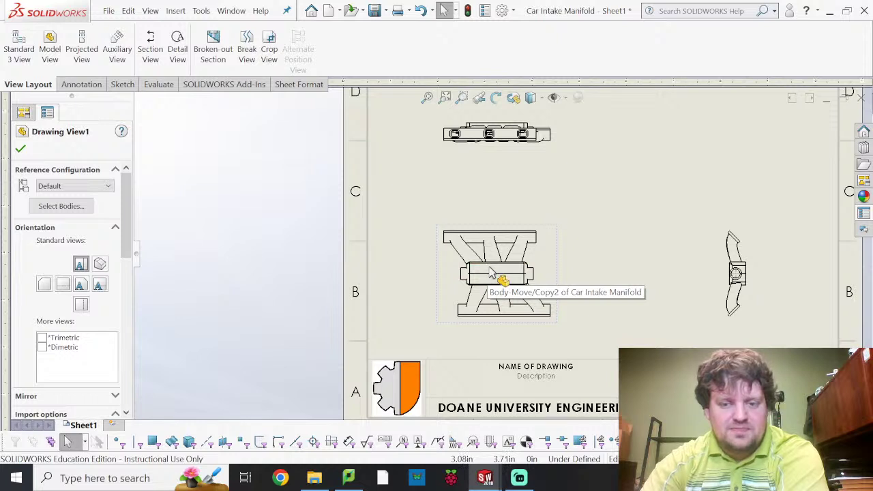
{"action": "left_click", "coordinate": [81, 60]}
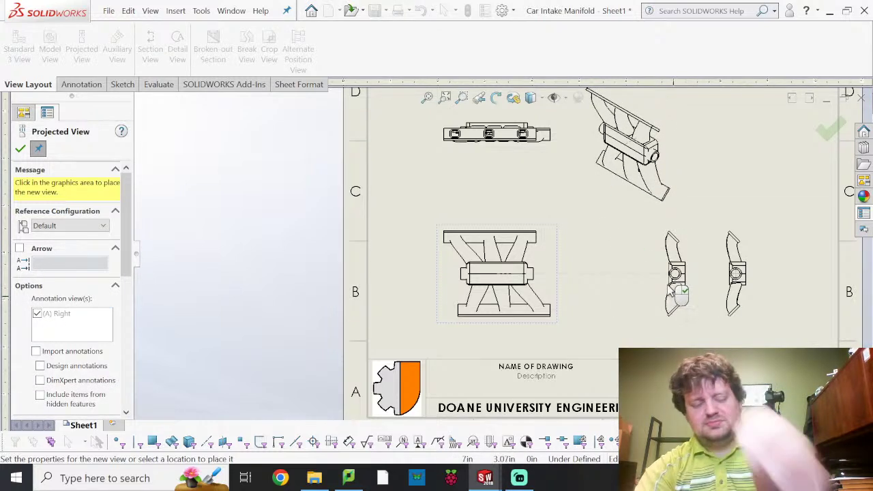
{"action": "key", "text": "Escape"}
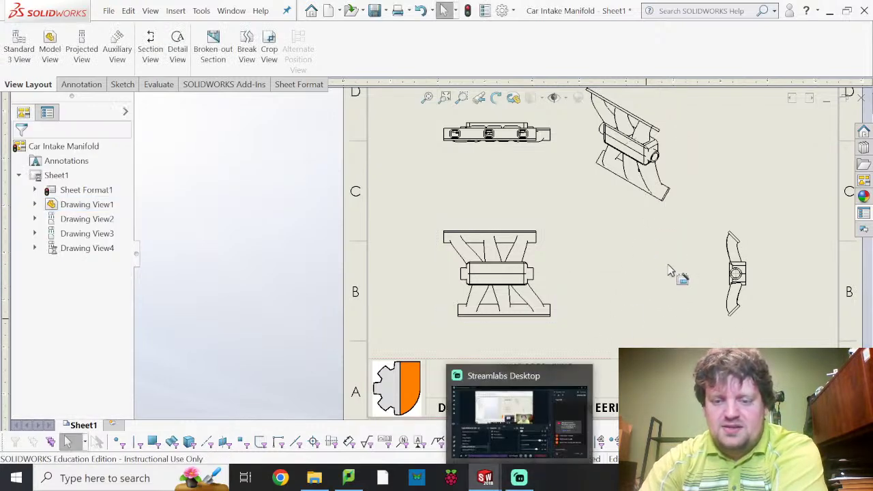
- Move the top view closer to the base view and shift the isometric view sideways so it sits above the side view
{"action": "left_click", "coordinate": [641, 205]}
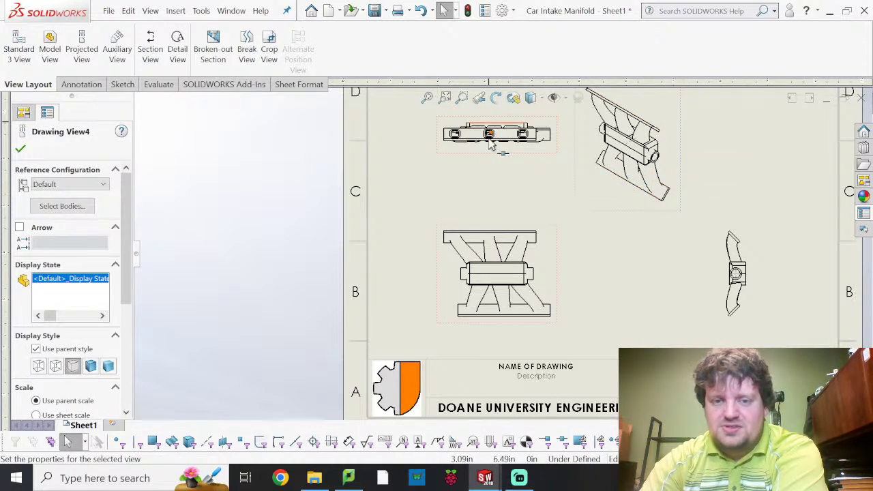
{"action": "mouse_move", "coordinate": [458, 160]}
{"action": "left_mouse_down"}
{"action": "mouse_move", "coordinate": [493, 156]}
{"action": "mouse_move", "coordinate": [487, 171]}
{"action": "mouse_move", "coordinate": [502, 195]}
{"action": "left_mouse_up"}
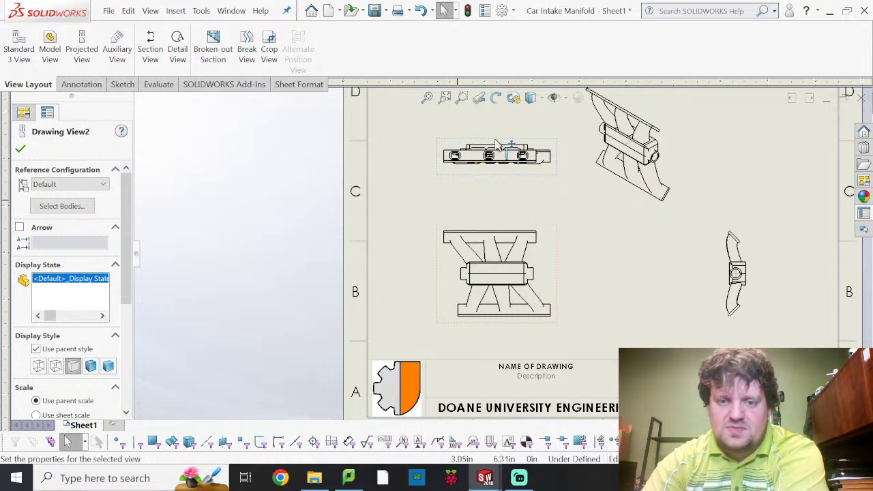
{"action": "left_click", "coordinate": [628, 214]}
{"action": "left_click_drag", "start_coordinate": [628, 209], "coordinate": [693, 217]}
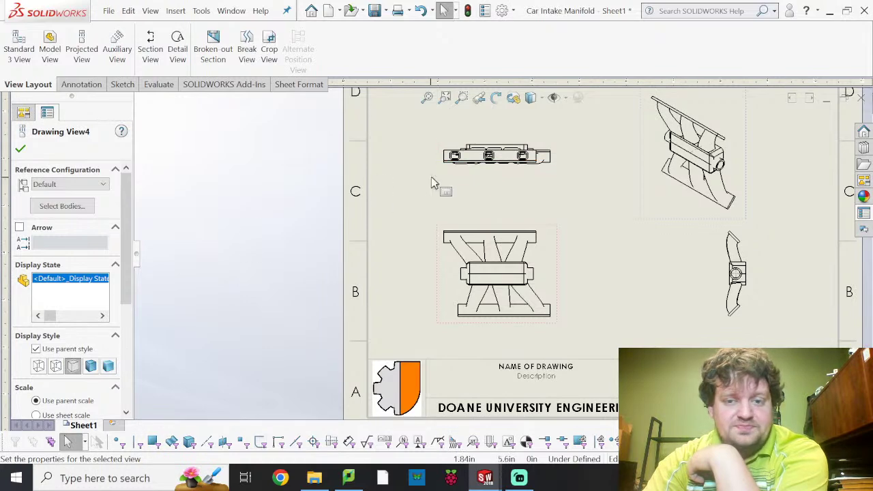
- Override the top view's parent display style, trying Hidden Lines Visible and settling on Hidden Lines Removed
{"action": "left_click", "coordinate": [515, 178]}
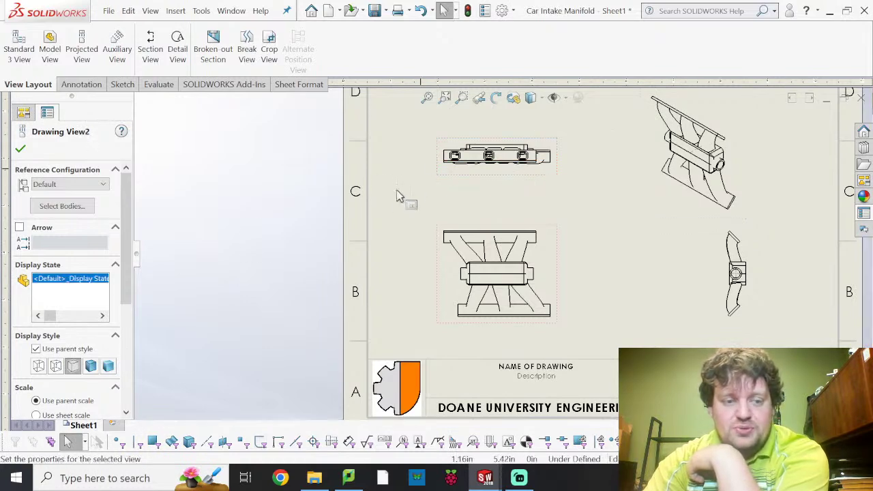
{"action": "left_click", "coordinate": [56, 367]}
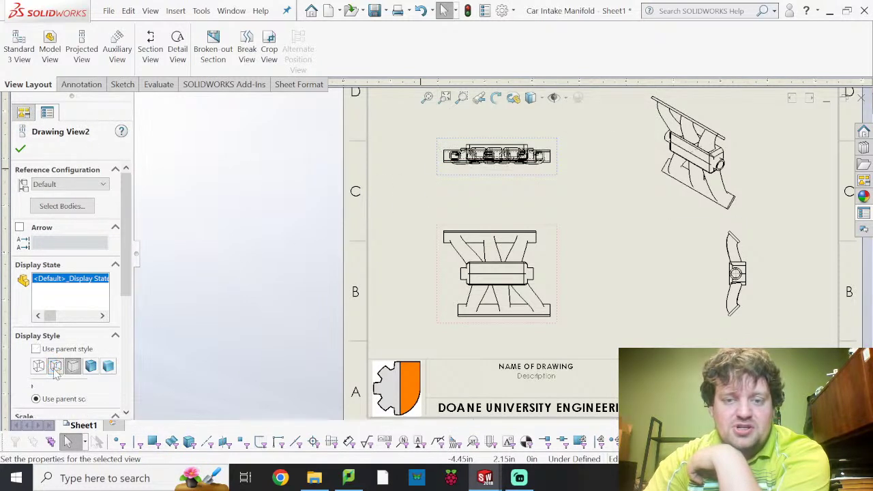
{"action": "left_click", "coordinate": [73, 366]}
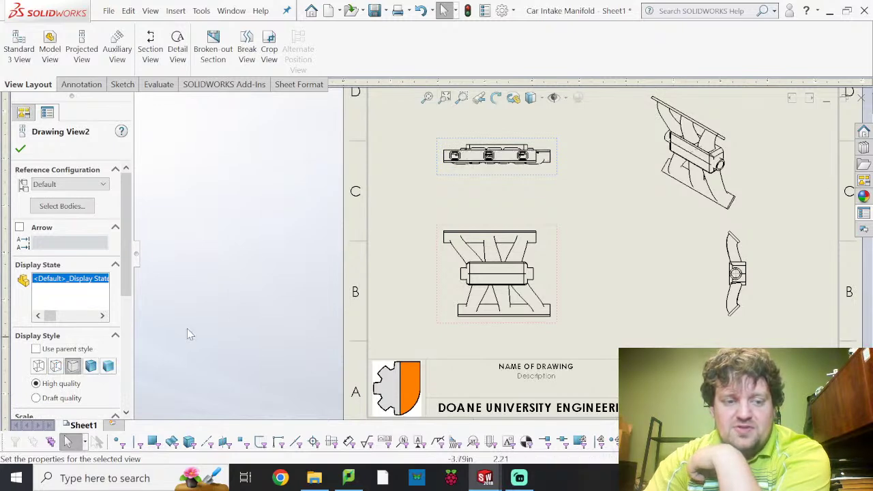
- Try the Hidden Lines Visible display style on the base view and restore Hidden Lines Removed
{"action": "left_click", "coordinate": [487, 226]}
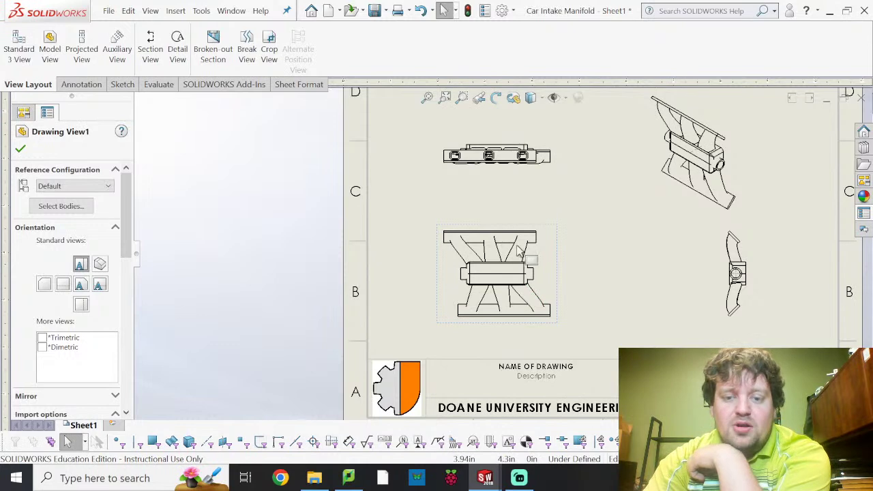
{"action": "scroll", "coordinate": [101, 323], "scroll_direction": "down", "scroll_amount": 2}
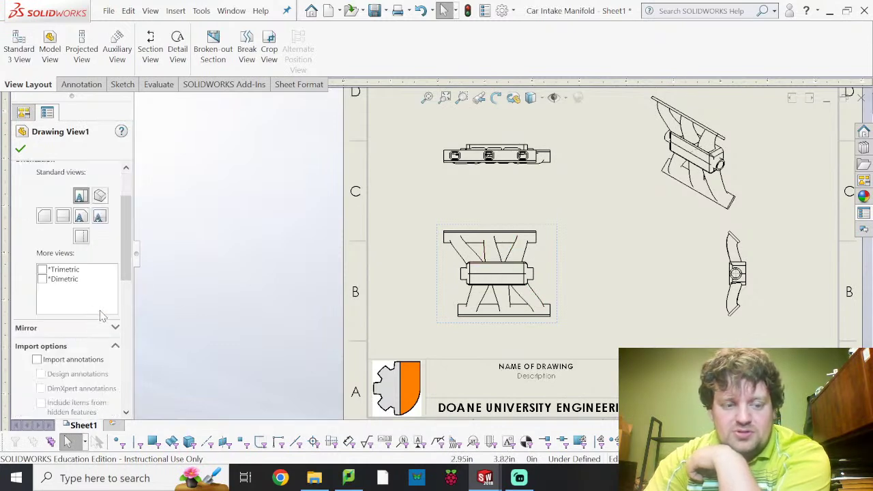
{"action": "scroll", "coordinate": [98, 313], "scroll_direction": "down", "scroll_amount": 6}
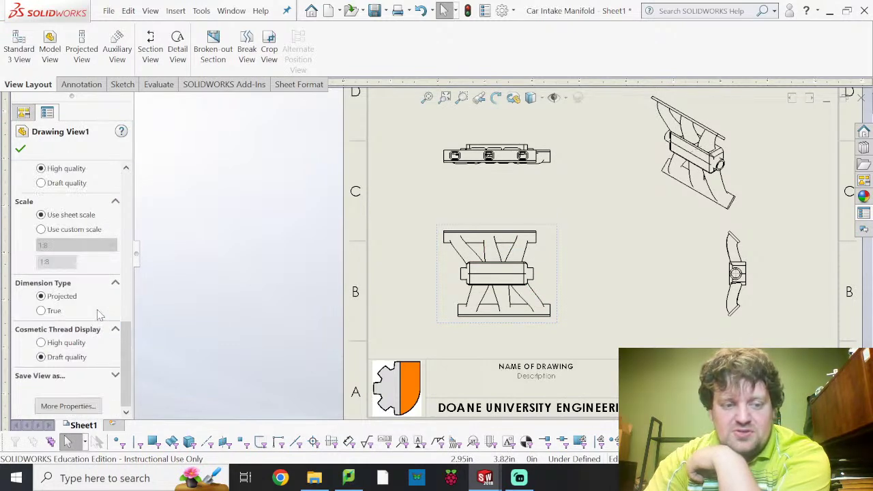
{"action": "scroll", "coordinate": [75, 334], "scroll_direction": "up", "scroll_amount": 4}
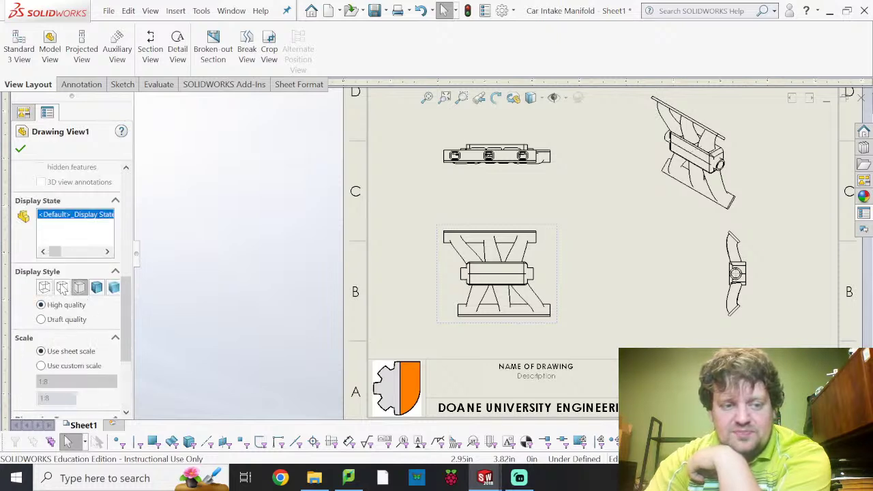
{"action": "left_click", "coordinate": [62, 286]}
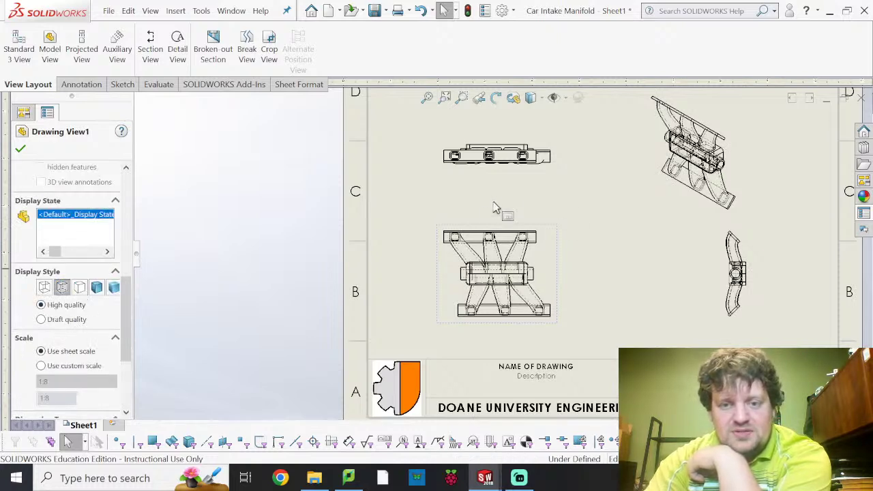
{"action": "left_click", "coordinate": [79, 288]}
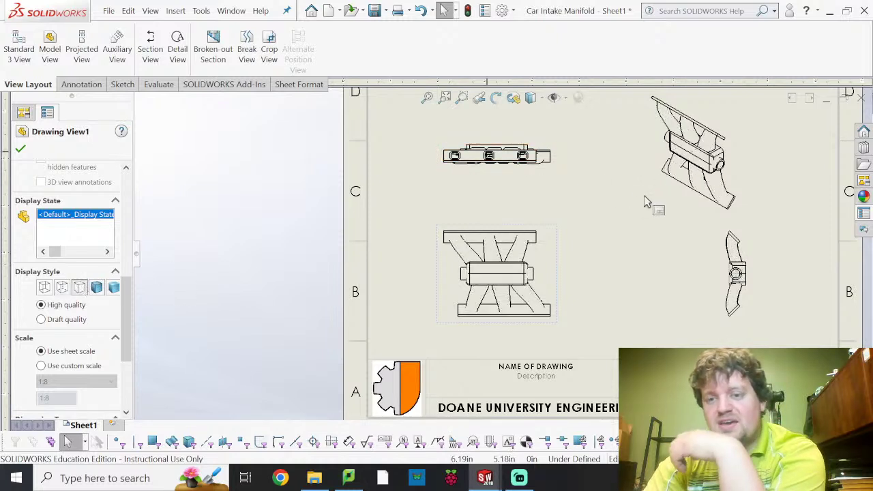
- Give the isometric view its own Shaded With Edges display style and inspect it on the sheet
{"action": "left_click", "coordinate": [661, 208]}
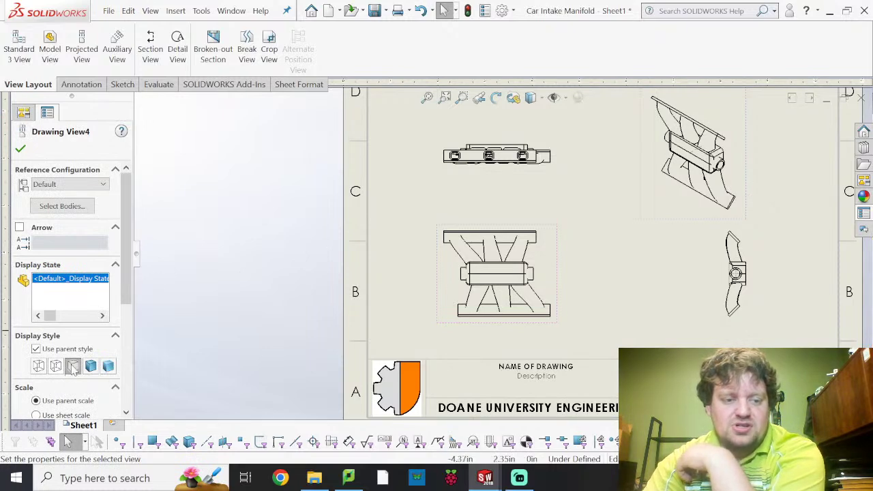
{"action": "left_click", "coordinate": [91, 366]}
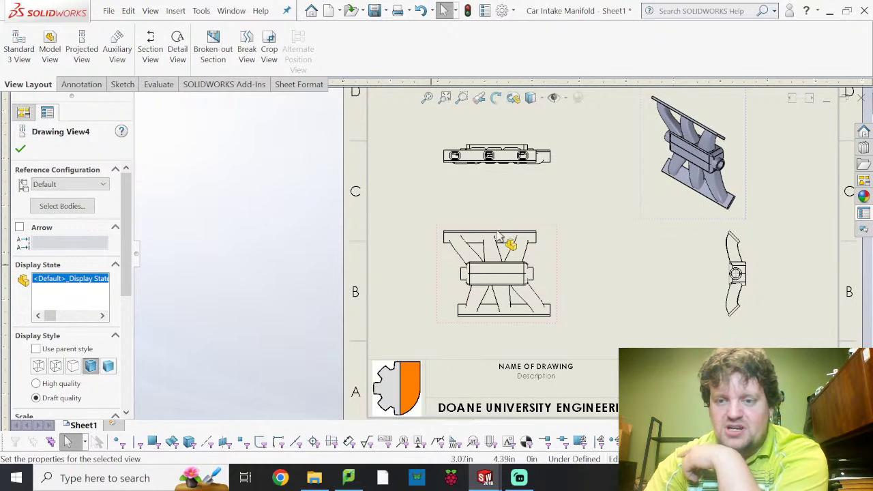
{"action": "scroll", "coordinate": [706, 145], "scroll_direction": "up", "scroll_amount": 5}
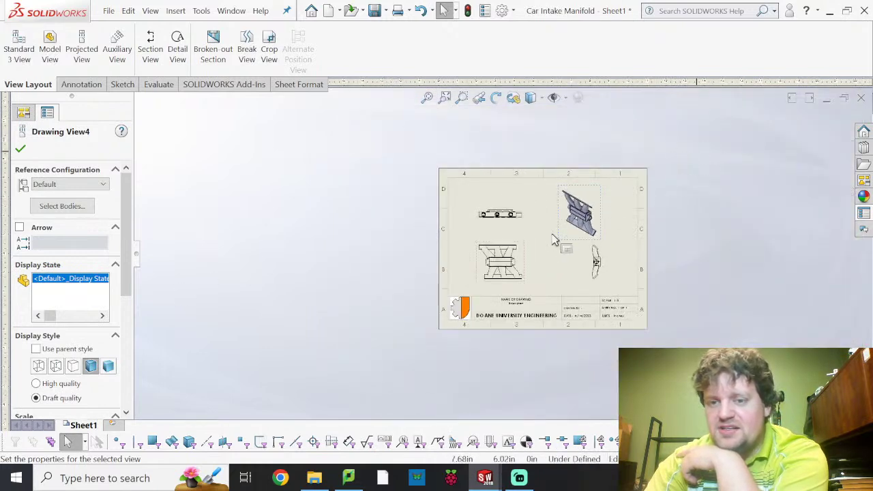
{"action": "scroll", "coordinate": [554, 238], "scroll_direction": "down", "scroll_amount": 8}
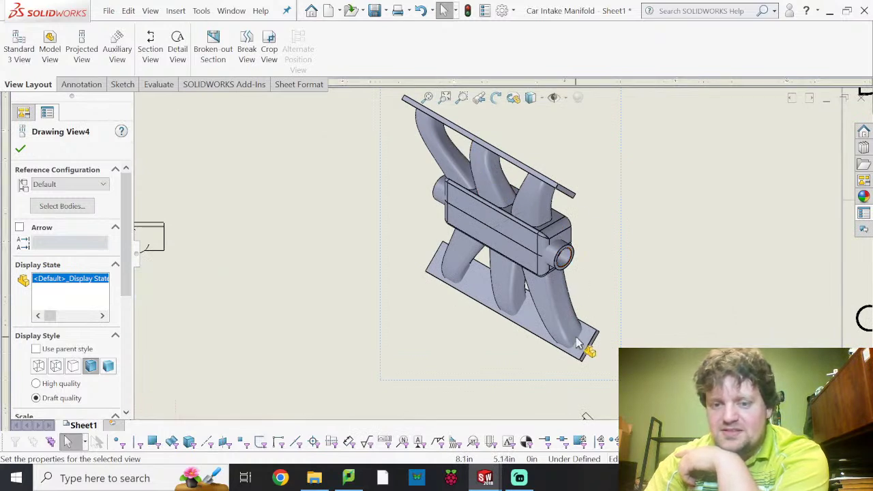
- Add a length dimension to the upper flange's top edge in the base view, placed above the view
{"action": "scroll", "coordinate": [575, 346], "scroll_direction": "up", "scroll_amount": 4}
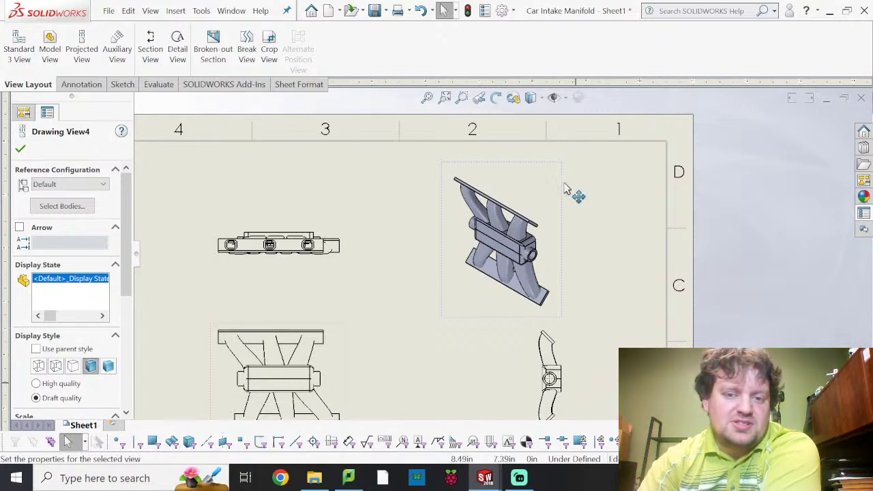
{"action": "mouse_move", "coordinate": [456, 343]}
{"action": "middle_mouse_down"}
{"action": "mouse_move", "coordinate": [487, 286]}
{"action": "mouse_move", "coordinate": [482, 215]}
{"action": "middle_mouse_up"}
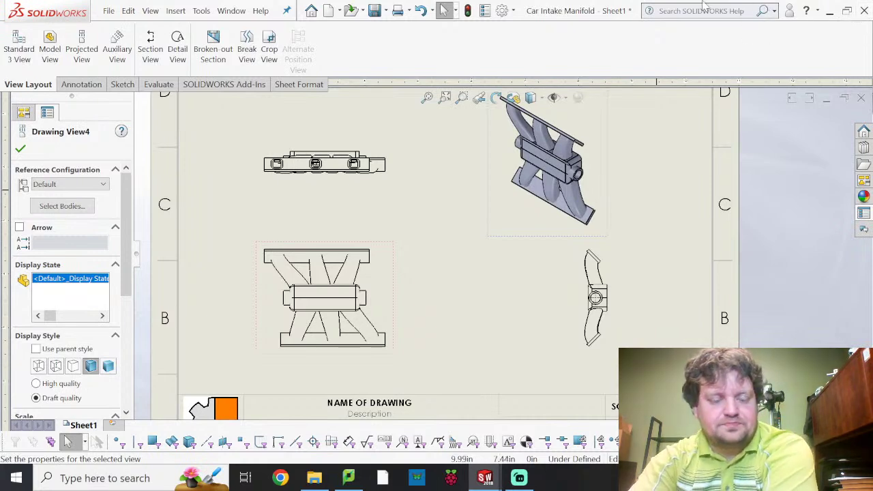
{"action": "left_click", "coordinate": [82, 85]}
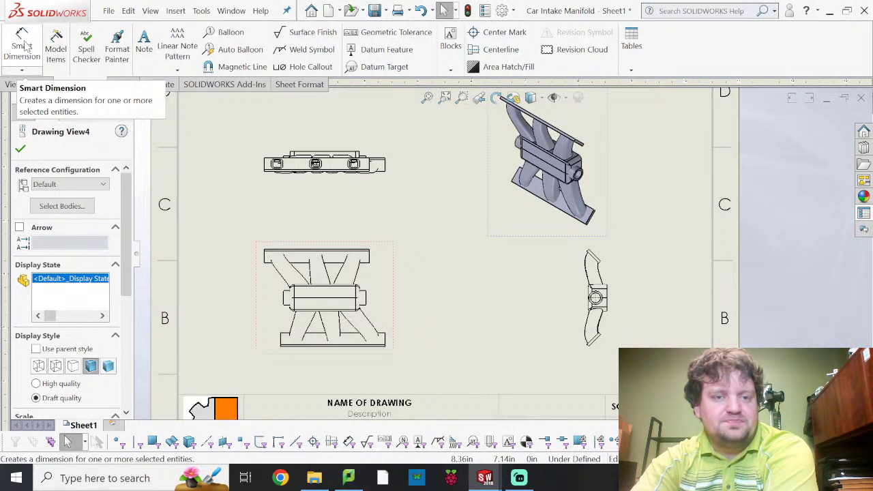
{"action": "left_click", "coordinate": [355, 254]}
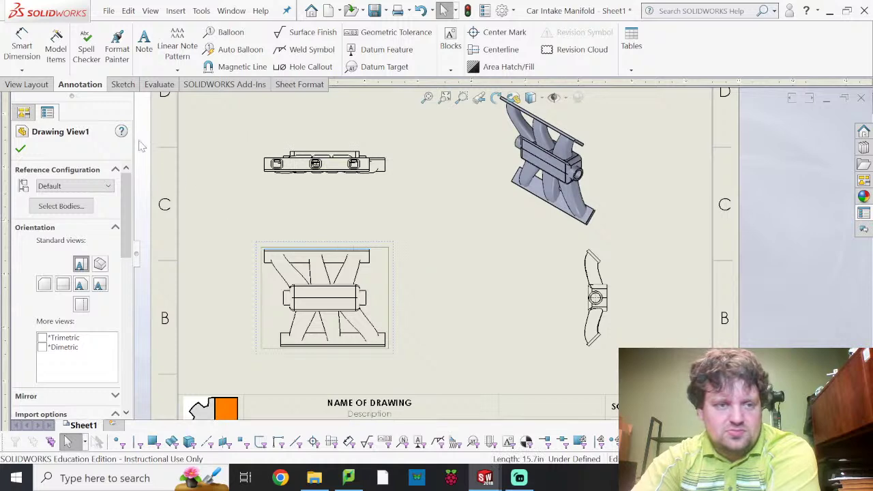
{"action": "left_click", "coordinate": [22, 38]}
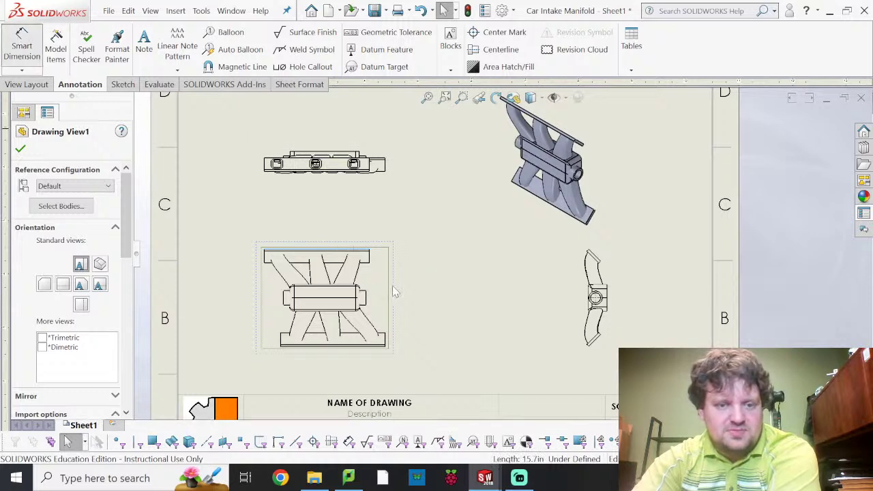
{"action": "left_click", "coordinate": [345, 252]}
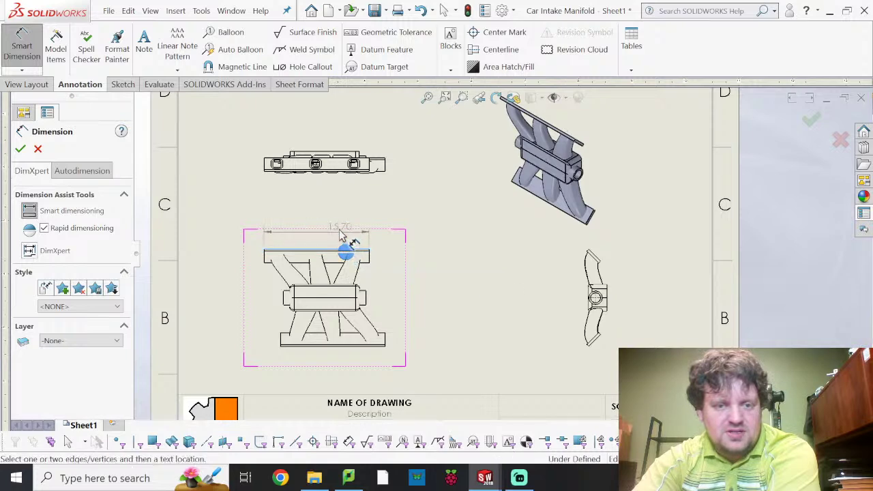
{"action": "left_click", "coordinate": [320, 230]}
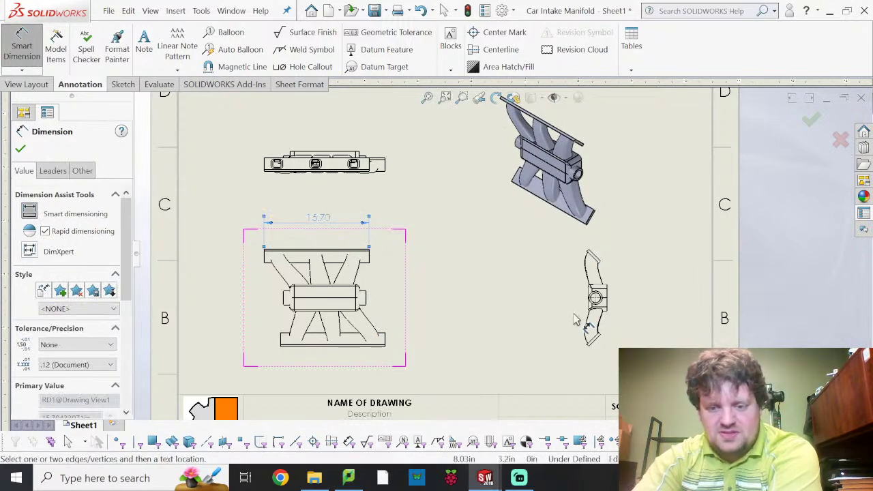
- Dimension the short vertical end edge of the lower flange in the base view, with the text below the dimension lines
{"action": "scroll", "coordinate": [583, 317], "scroll_direction": "down", "scroll_amount": 1}
{"action": "scroll", "coordinate": [575, 320], "scroll_direction": "up", "scroll_amount": 2}
{"action": "scroll", "coordinate": [566, 307], "scroll_direction": "up", "scroll_amount": 1}
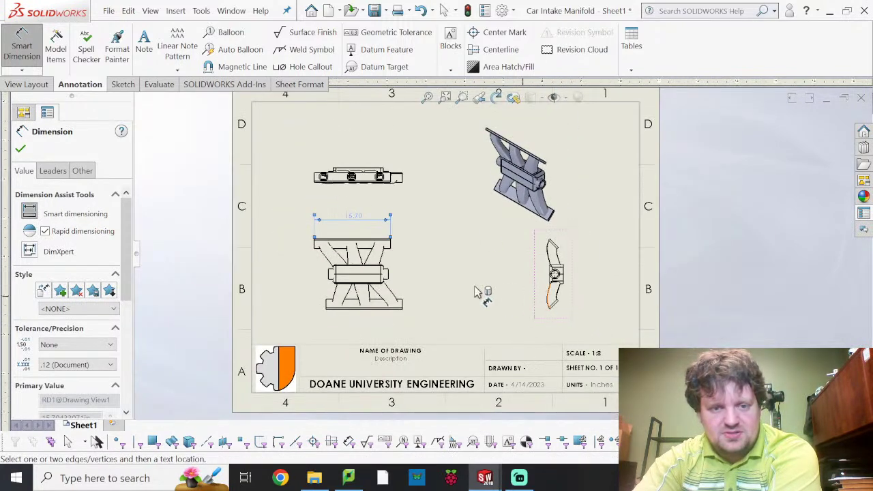
{"action": "scroll", "coordinate": [484, 292], "scroll_direction": "down", "scroll_amount": 2}
{"action": "scroll", "coordinate": [477, 286], "scroll_direction": "down", "scroll_amount": 1}
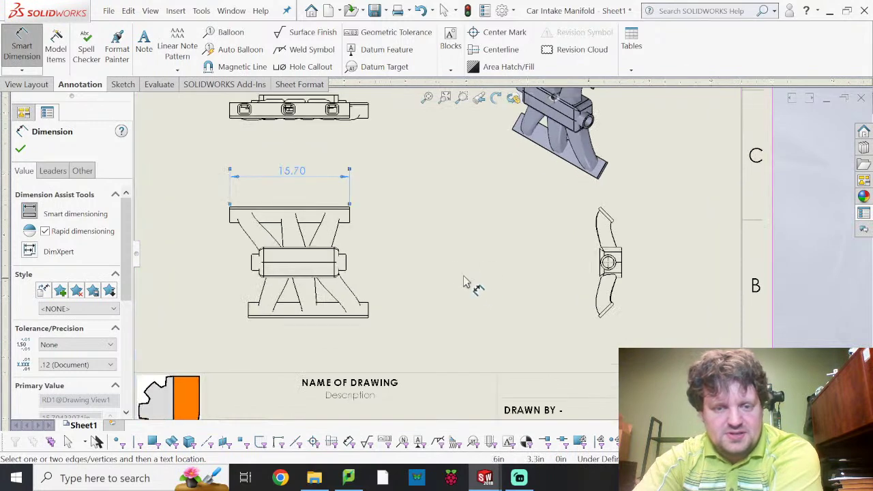
{"action": "scroll", "coordinate": [422, 304], "scroll_direction": "down", "scroll_amount": 1}
{"action": "scroll", "coordinate": [423, 303], "scroll_direction": "down", "scroll_amount": 1}
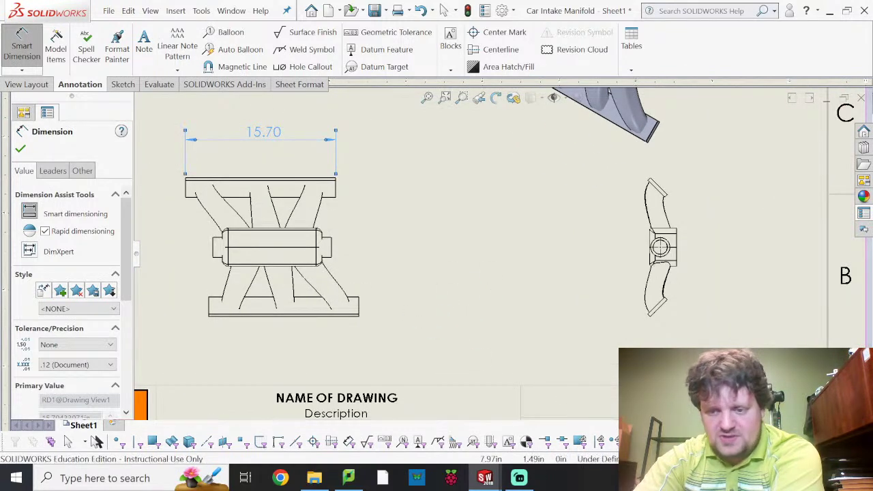
{"action": "left_click", "coordinate": [360, 304]}
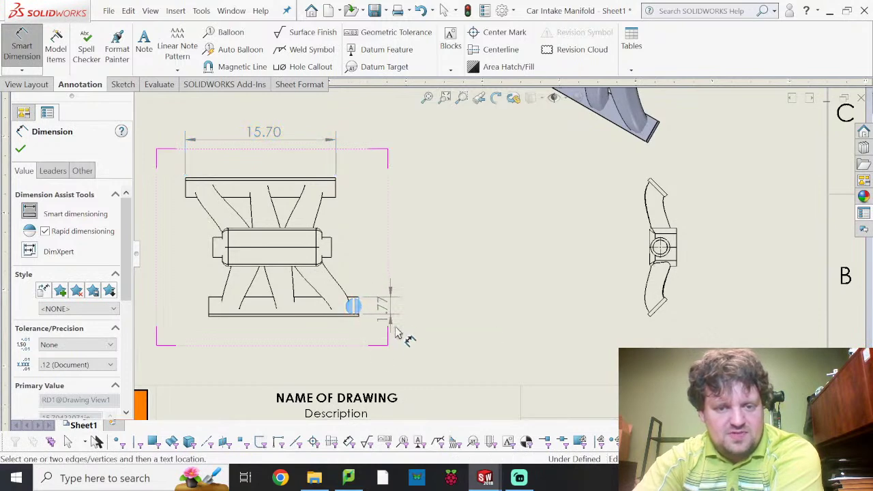
{"action": "left_click", "coordinate": [399, 353]}
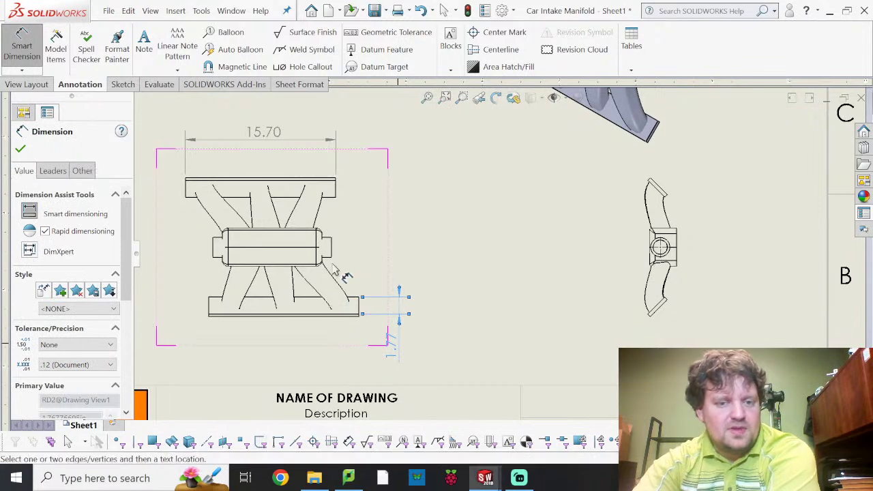
- Dimension the central body's overall length between its two end tube faces in the base view, placed below the view
{"action": "left_click", "coordinate": [215, 252]}
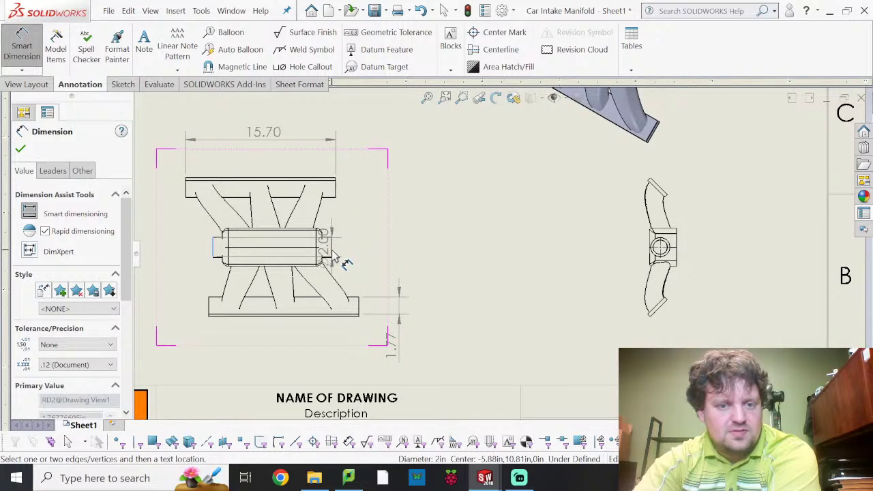
{"action": "left_click", "coordinate": [333, 254]}
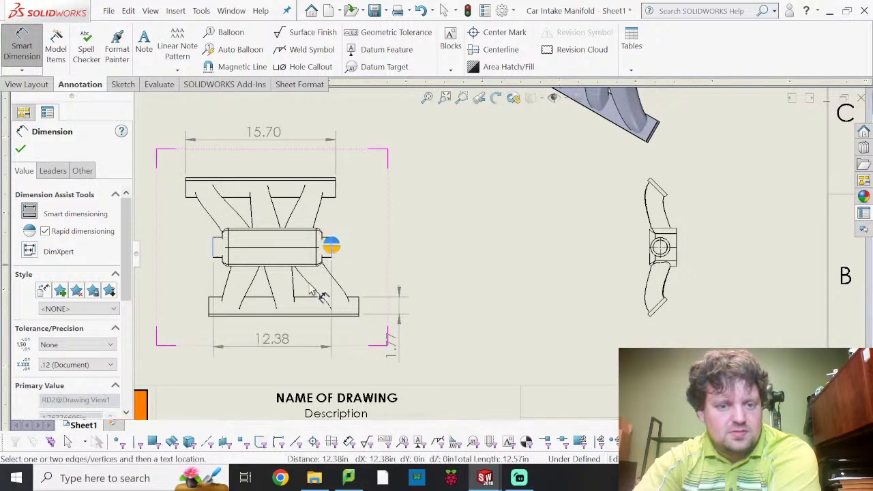
{"action": "left_click", "coordinate": [273, 365]}
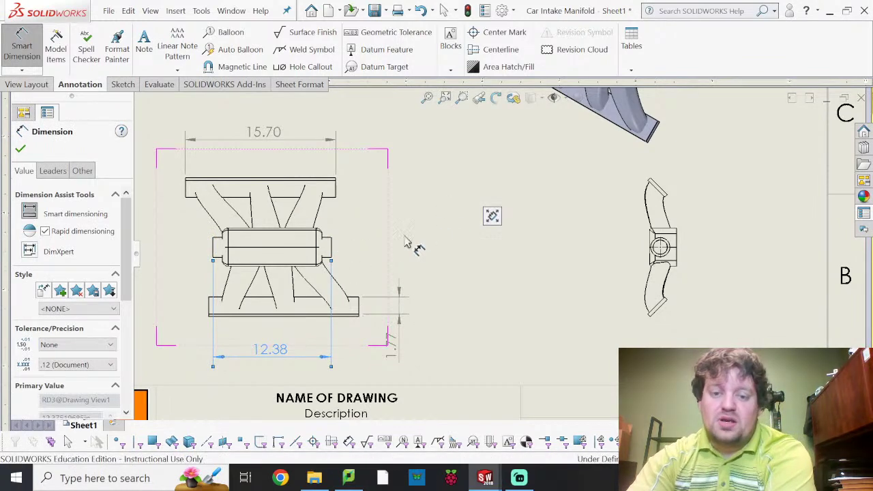
{"action": "left_click", "coordinate": [444, 221]}
{"action": "key", "text": "Escape"}
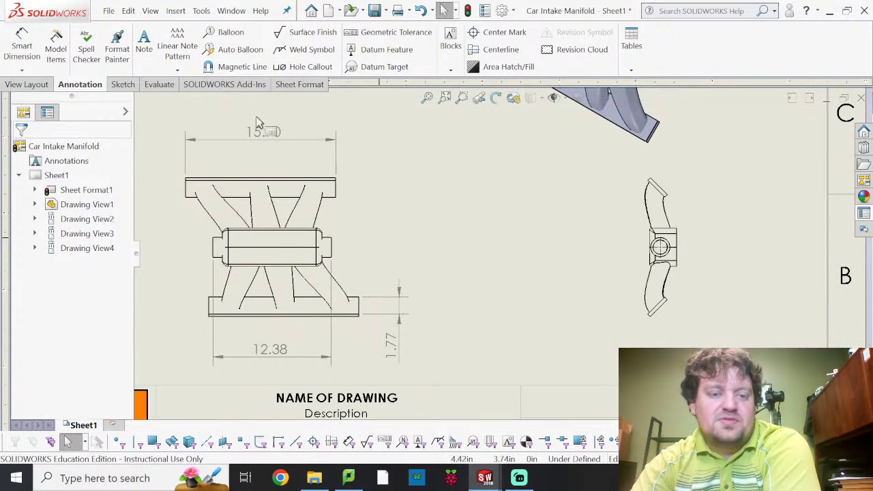
- Dimension the height of the central body in the side view, placed beside its outer vertical edge
{"action": "scroll", "coordinate": [389, 229], "scroll_direction": "up", "scroll_amount": 3}
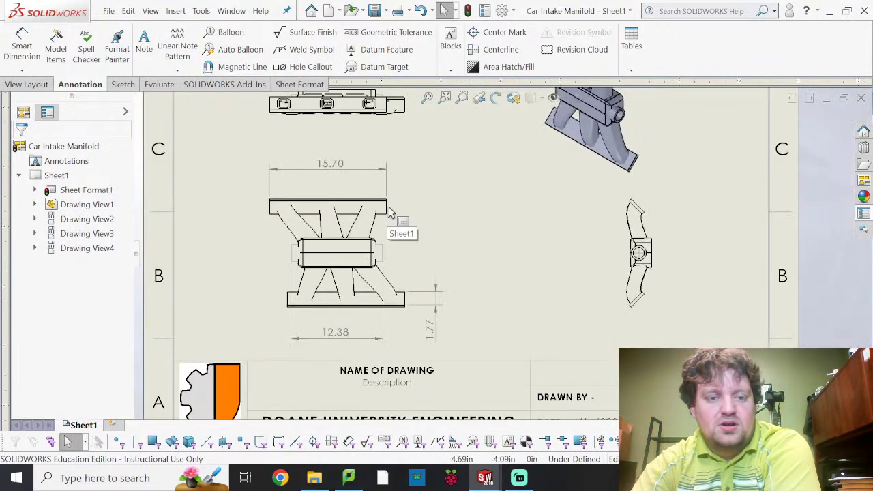
{"action": "scroll", "coordinate": [614, 232], "scroll_direction": "down", "scroll_amount": 5}
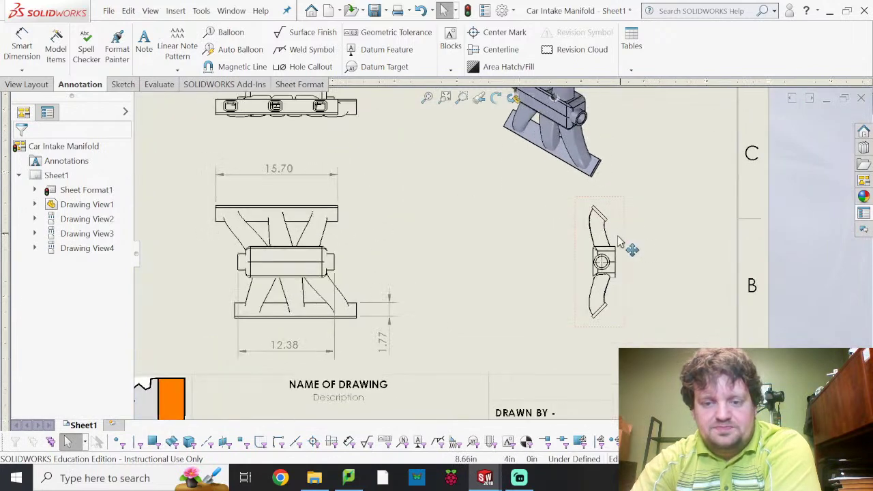
{"action": "left_click", "coordinate": [22, 42]}
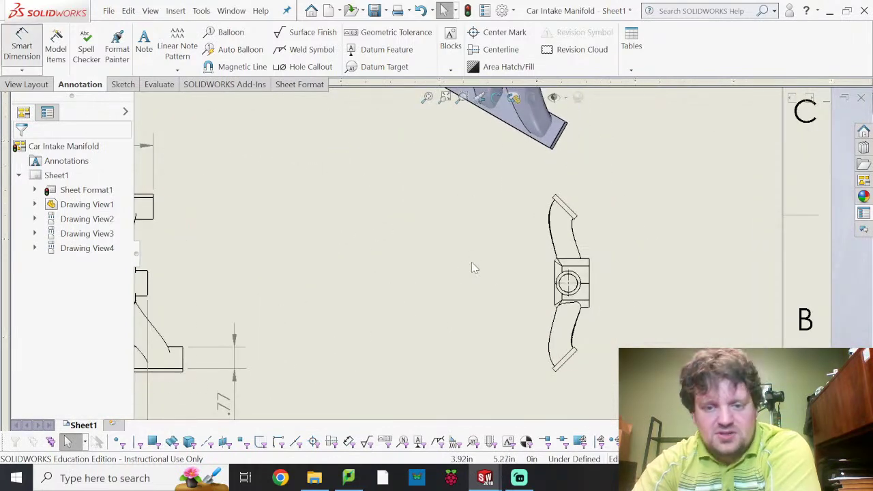
{"action": "left_click", "coordinate": [580, 283]}
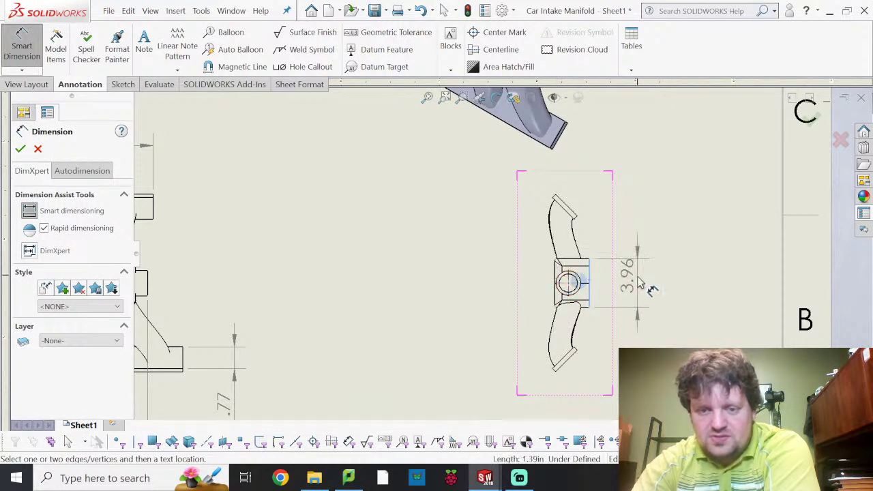
{"action": "left_click", "coordinate": [648, 290]}
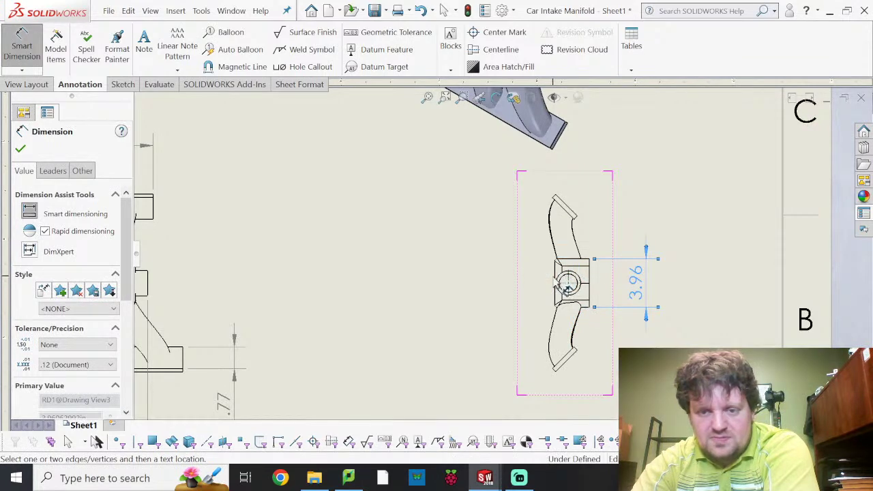
{"action": "key", "text": "Escape"}
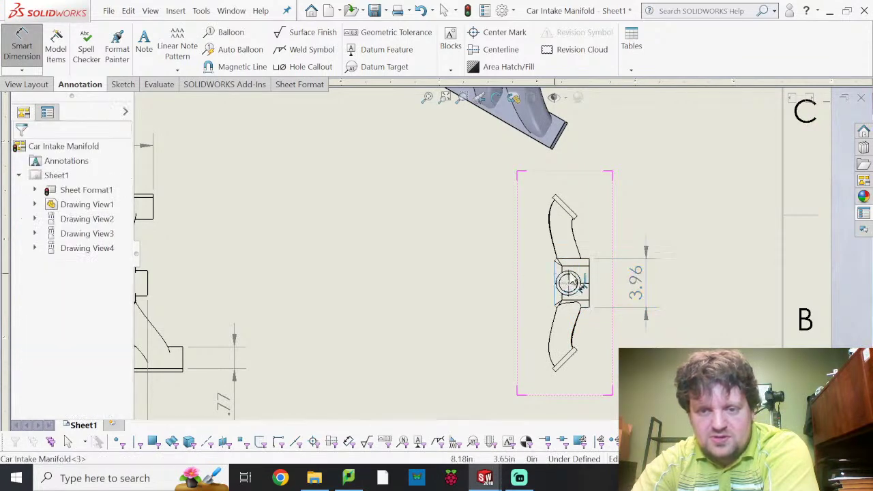
- Dimension the central body's width between its two vertical edges in the side view, placed below the view
{"action": "left_click", "coordinate": [558, 275]}
{"action": "left_click", "coordinate": [590, 277]}
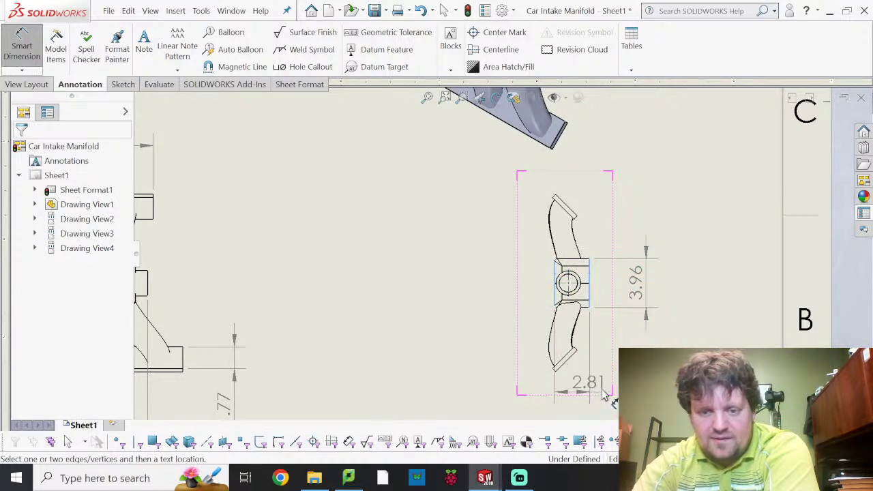
{"action": "left_click", "coordinate": [576, 394]}
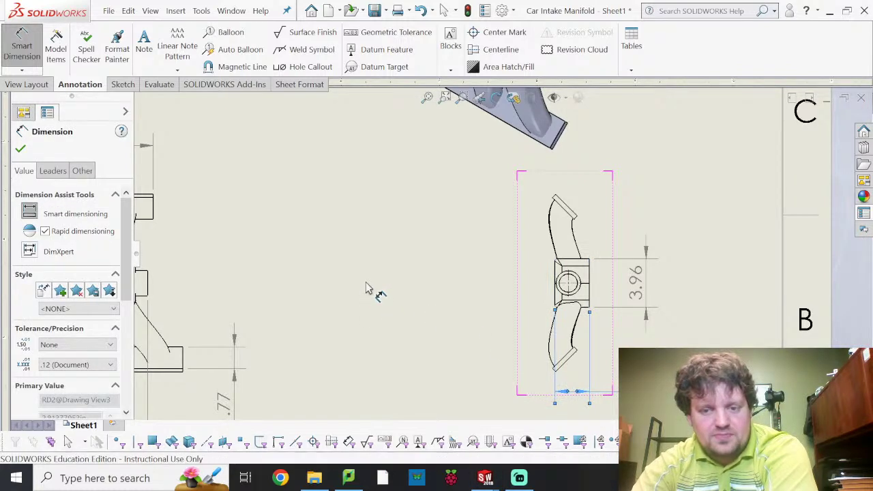
{"action": "key", "text": "Escape"}
- Move the side view closer to the base view to free space beside it on the sheet
{"action": "scroll", "coordinate": [363, 290], "scroll_direction": "down", "scroll_amount": 2}
{"action": "left_click", "coordinate": [37, 35]}
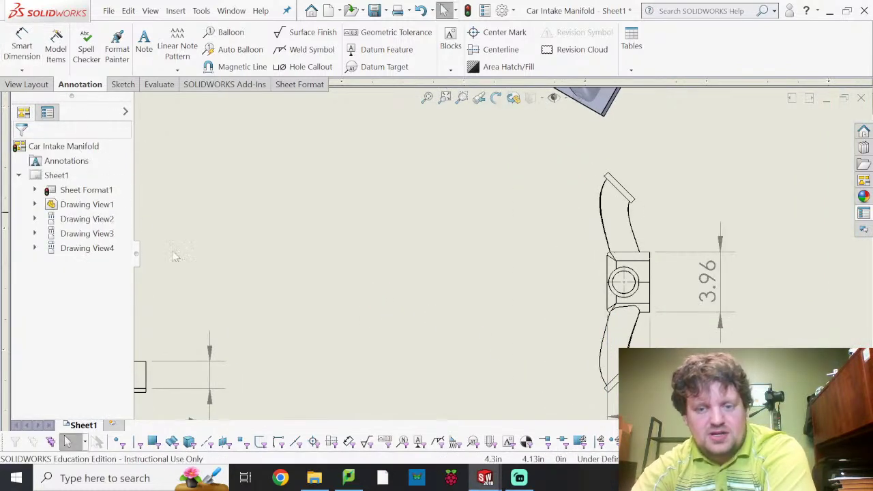
{"action": "scroll", "coordinate": [374, 294], "scroll_direction": "down", "scroll_amount": 1}
{"action": "scroll", "coordinate": [378, 300], "scroll_direction": "up", "scroll_amount": 4}
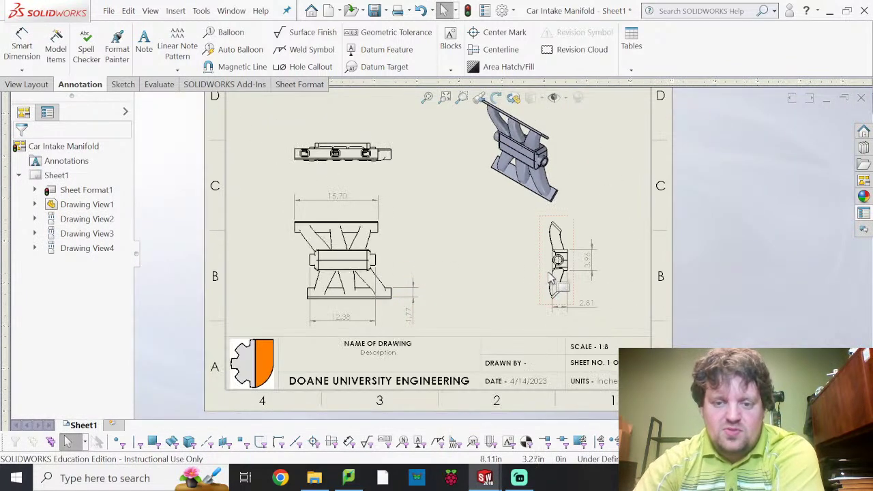
{"action": "left_click_drag", "start_coordinate": [545, 282], "coordinate": [484, 284]}
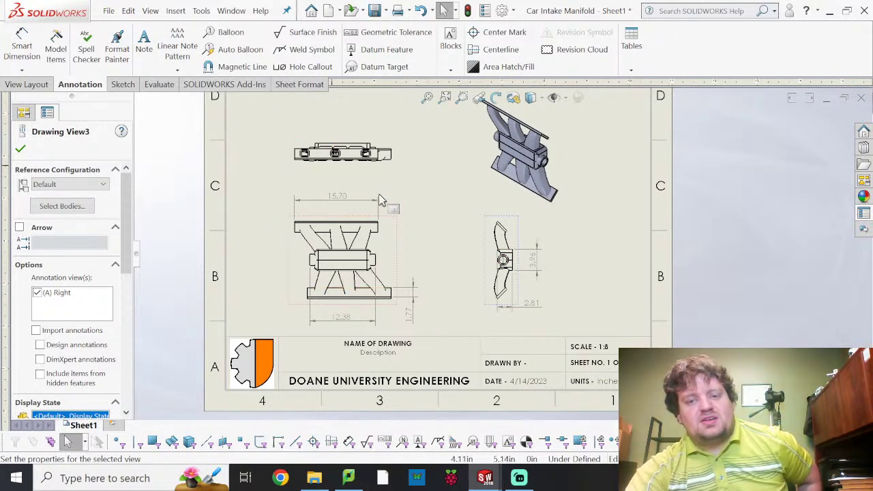
- Add a note in the free space beside the side view reading "Exhaust manifold obtained from GrabCAD"
{"action": "left_click", "coordinate": [152, 36]}
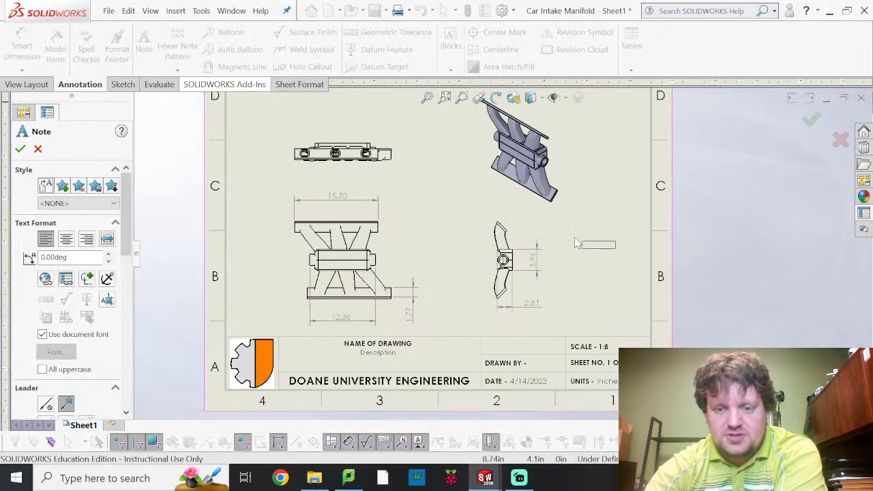
{"action": "left_click_drag", "start_coordinate": [561, 236], "coordinate": [620, 315]}
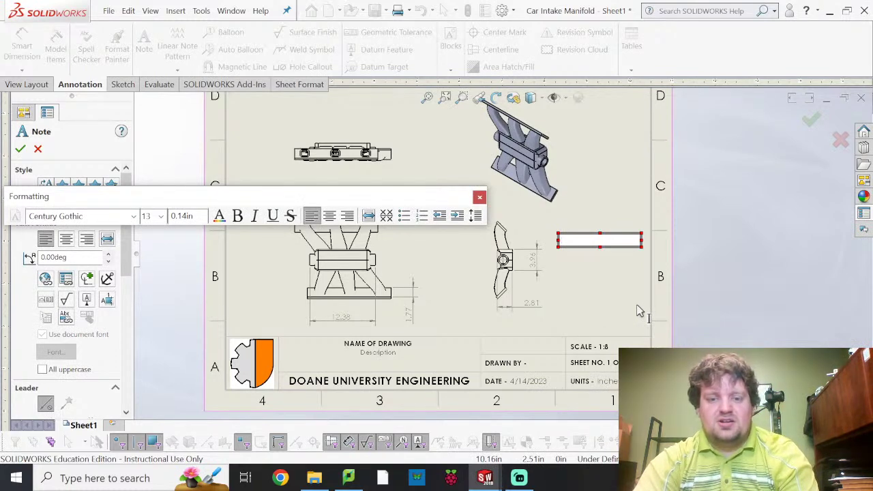
{"action": "type", "text": "Exhaust"}
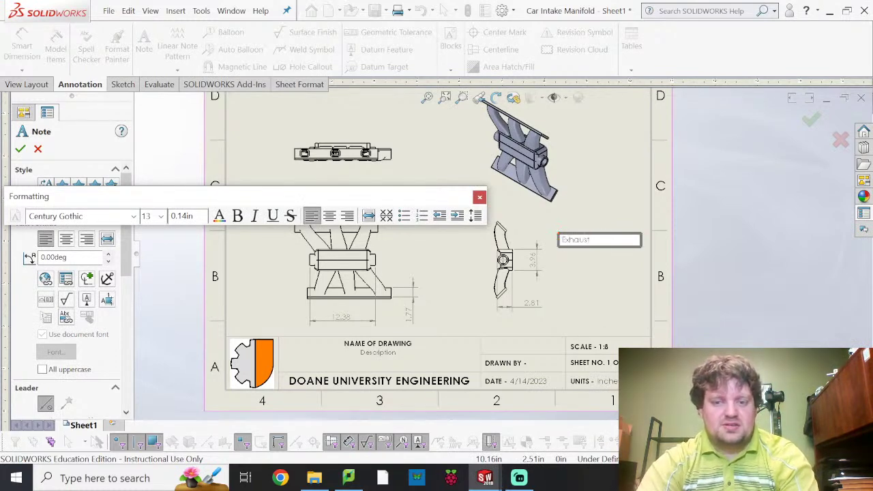
{"action": "type", "text": " manifold obtained"}
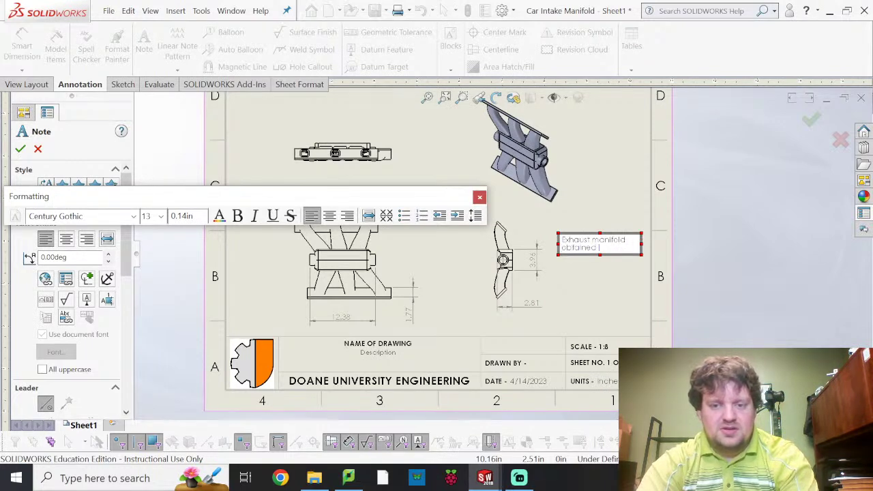
{"action": "type", "text": " from GrabCAD"}
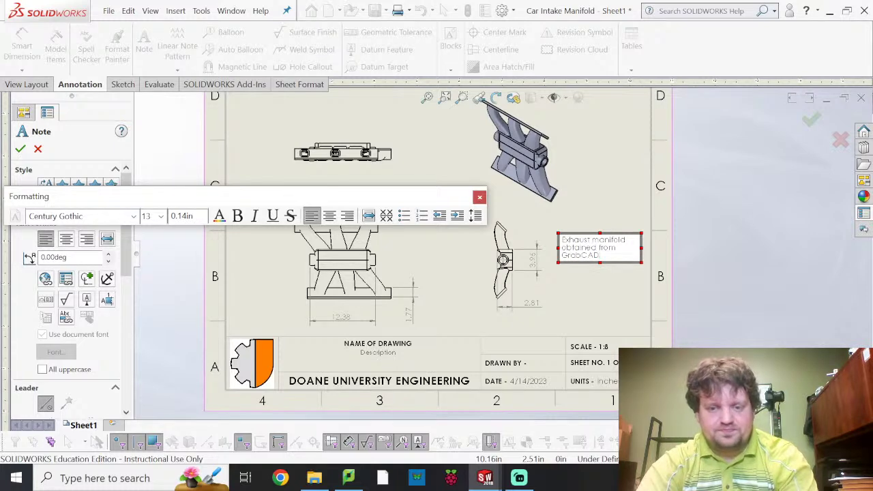
- Add a separate paragraph to the note reading "Details on subsequent pages"
{"action": "key", "text": "Return"}
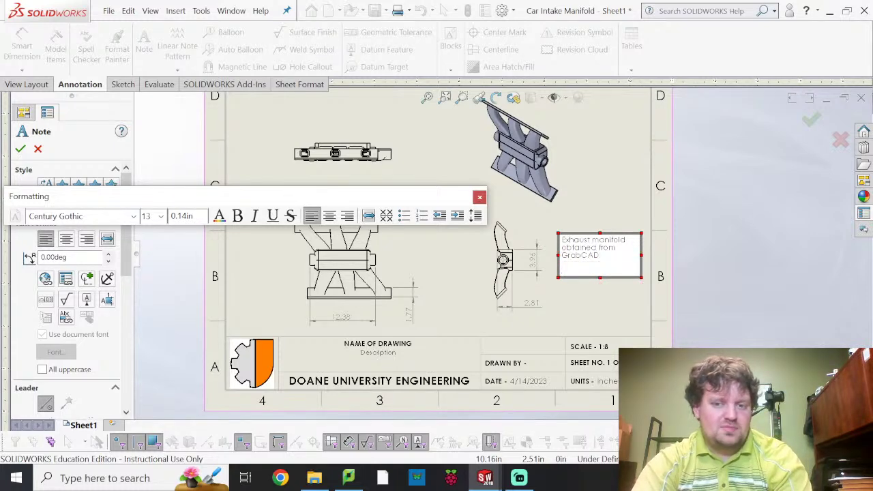
{"action": "type", "text": "Details on"}
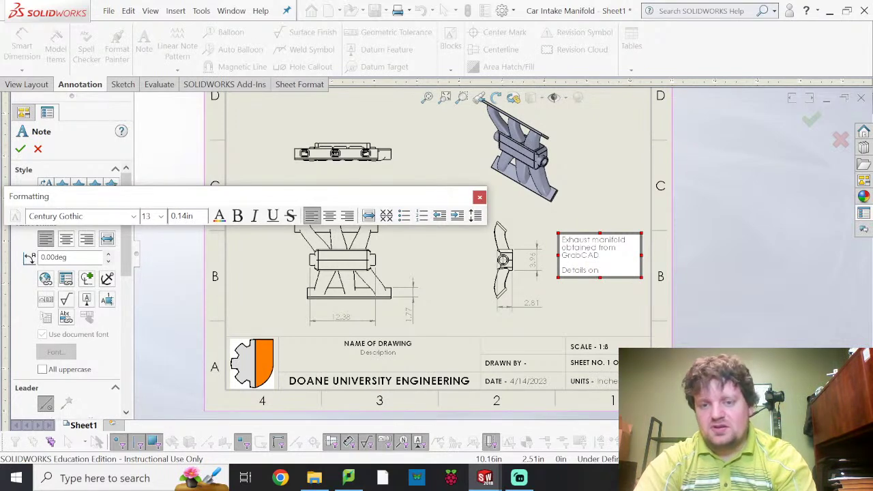
{"action": "type", "text": " subsequent"}
{"action": "key", "text": "Return"}
{"action": "type", "text": "pages"}
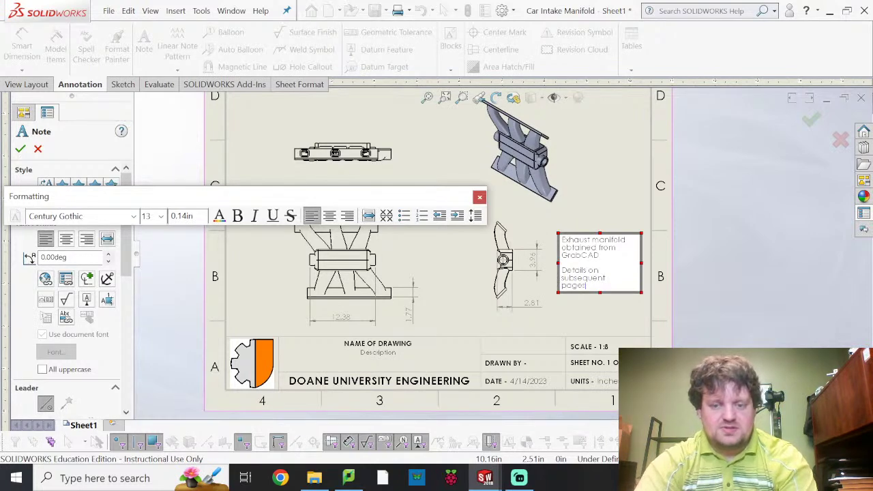
- Finish the note, leaving a single copy beside the side view, and add a second sheet to the drawing
{"action": "left_click", "coordinate": [632, 203]}
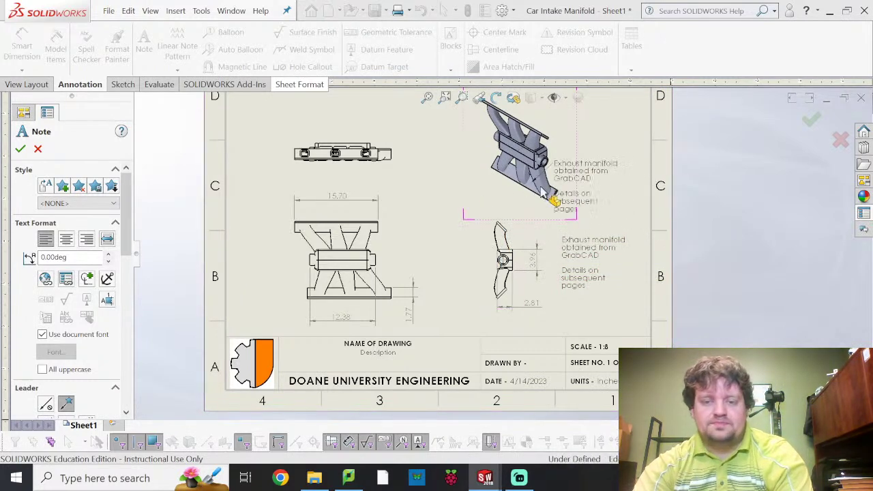
{"action": "key", "text": "Escape"}
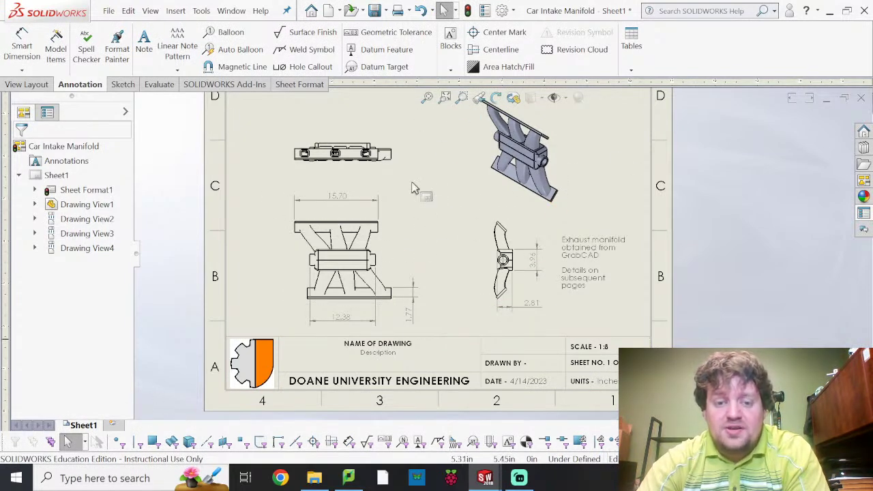
{"action": "left_click", "coordinate": [116, 426]}
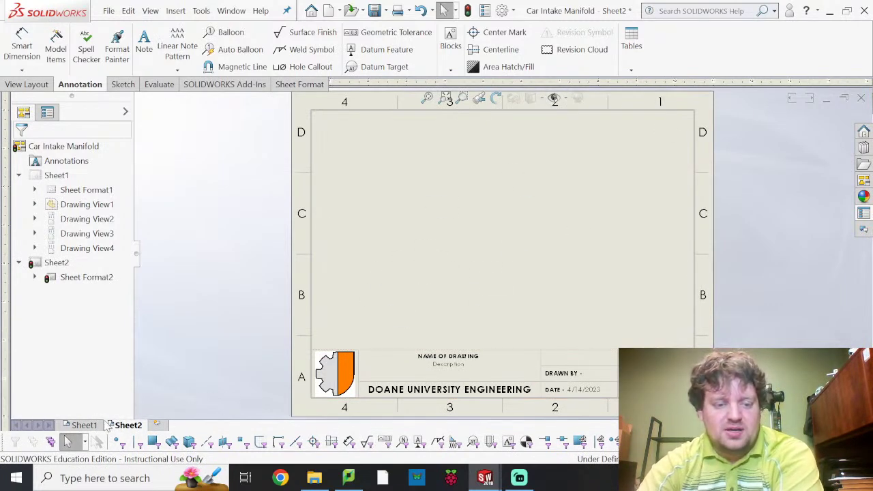
{"action": "left_click_drag", "start_coordinate": [129, 428], "coordinate": [503, 403]}
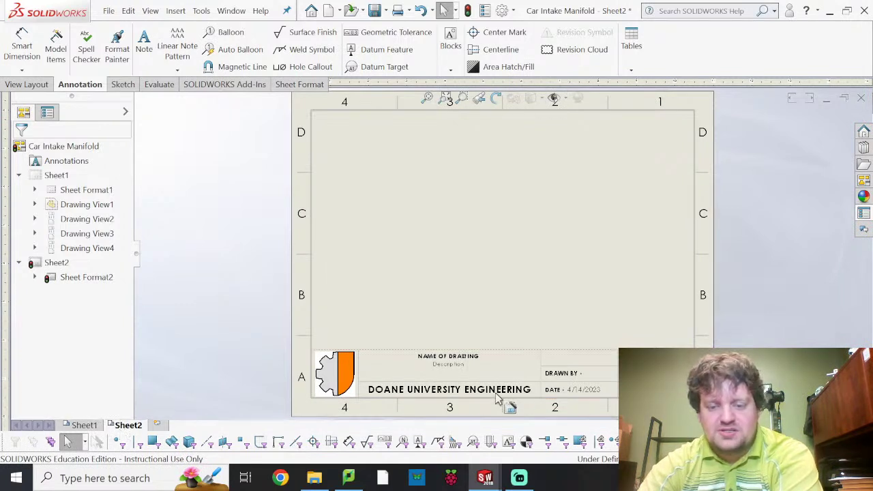
{"action": "left_click_drag", "start_coordinate": [534, 305], "coordinate": [316, 253]}
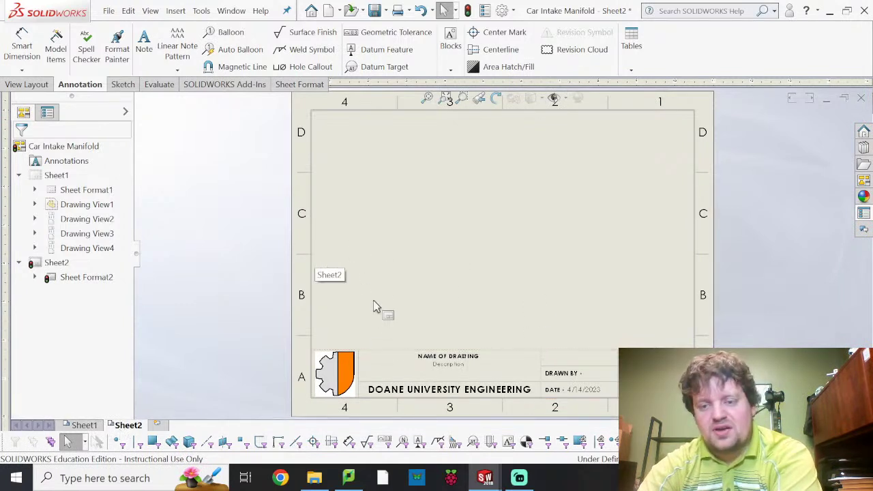
{"action": "left_click_drag", "start_coordinate": [367, 177], "coordinate": [420, 228]}
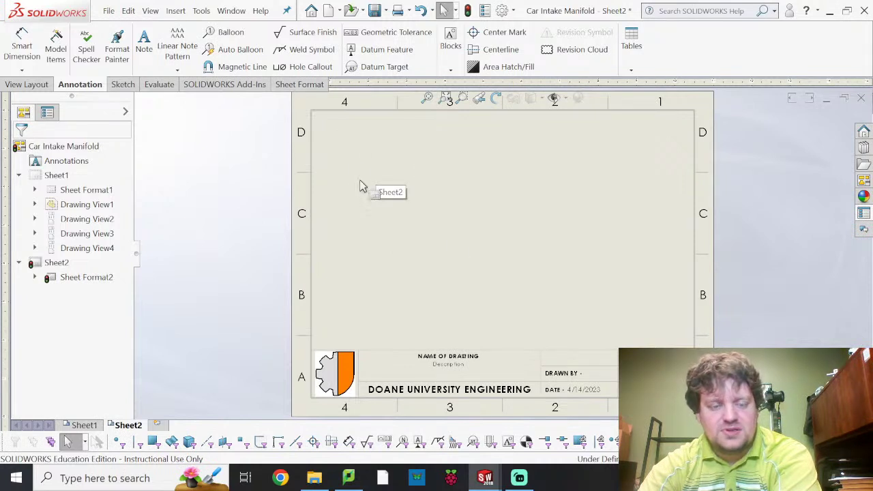
{"action": "left_click_drag", "start_coordinate": [451, 192], "coordinate": [502, 200]}
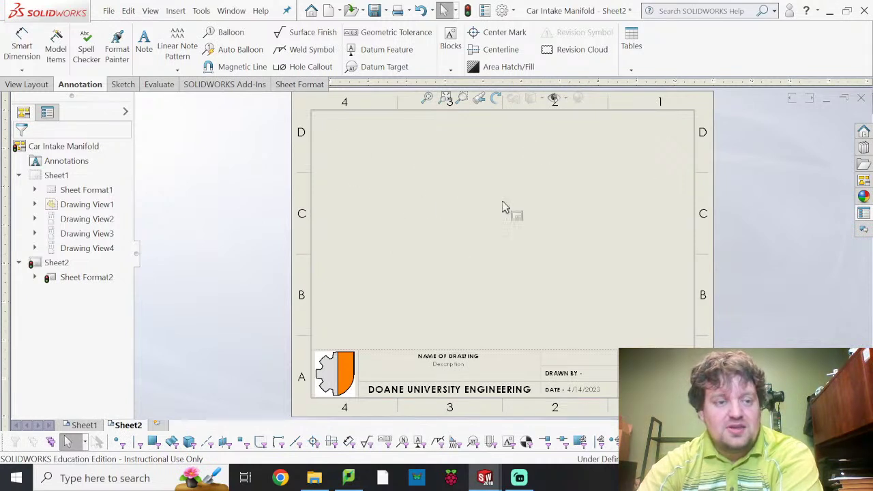
- Place a model view of the Car Intake Manifold in the lower-left area of Sheet2 and set its orientation to Top
{"action": "left_click", "coordinate": [28, 84]}
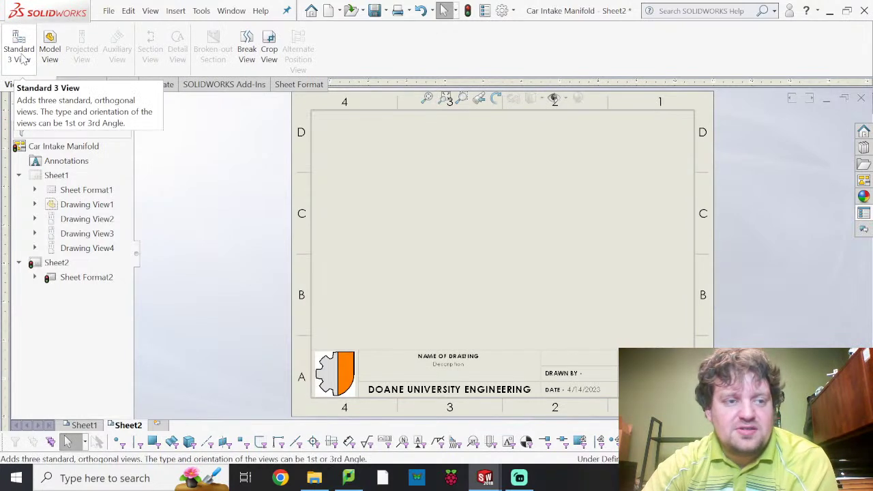
{"action": "left_click", "coordinate": [47, 57]}
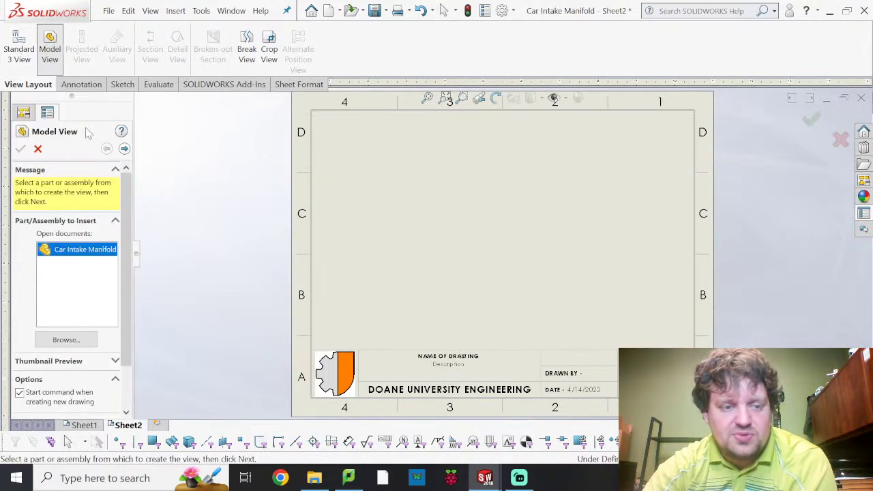
{"action": "double_click", "coordinate": [78, 252]}
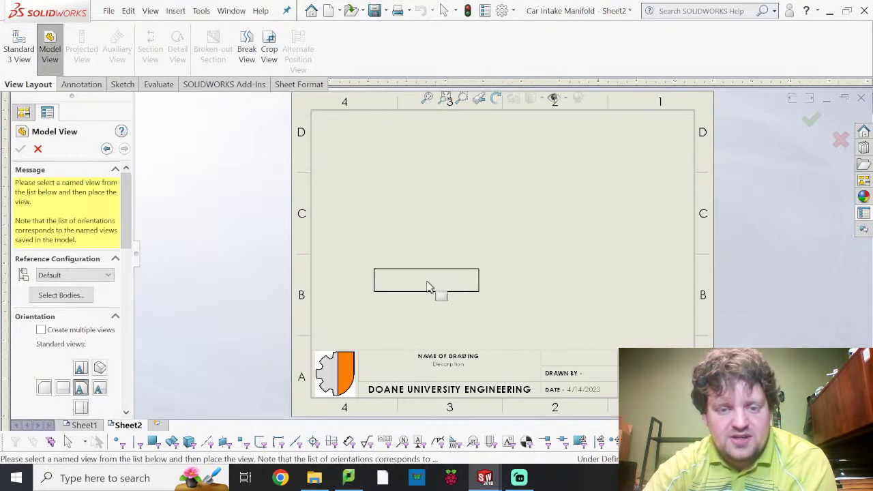
{"action": "left_click", "coordinate": [427, 288]}
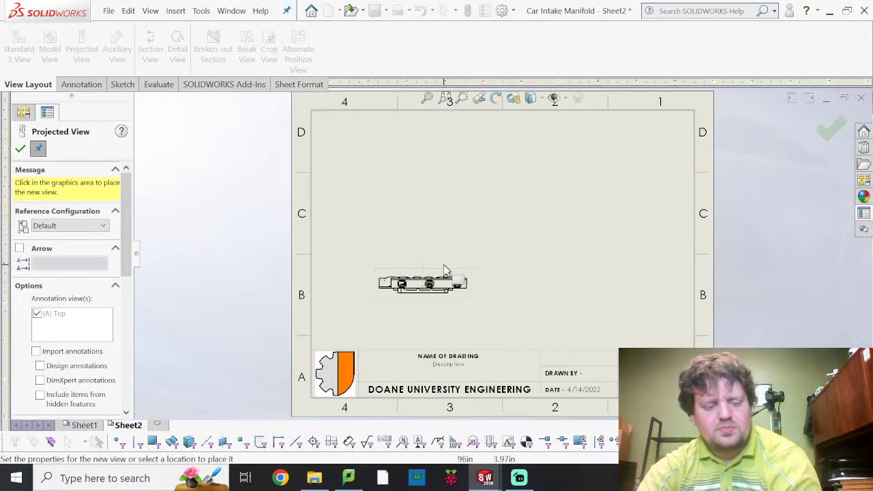
{"action": "left_click", "coordinate": [414, 193]}
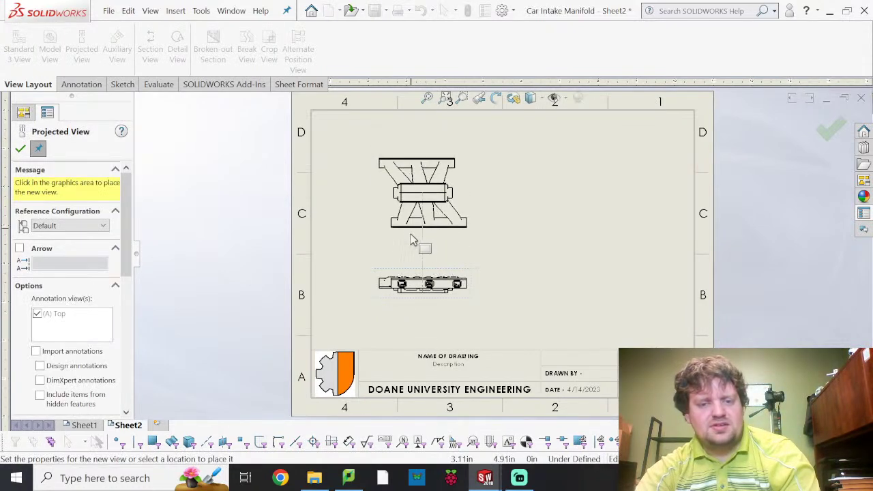
{"action": "left_click", "coordinate": [572, 270]}
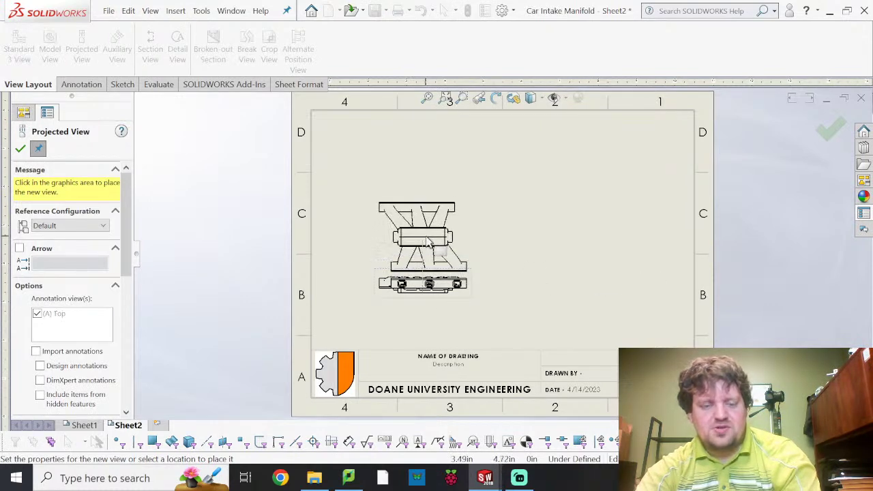
{"action": "key", "text": "Escape"}
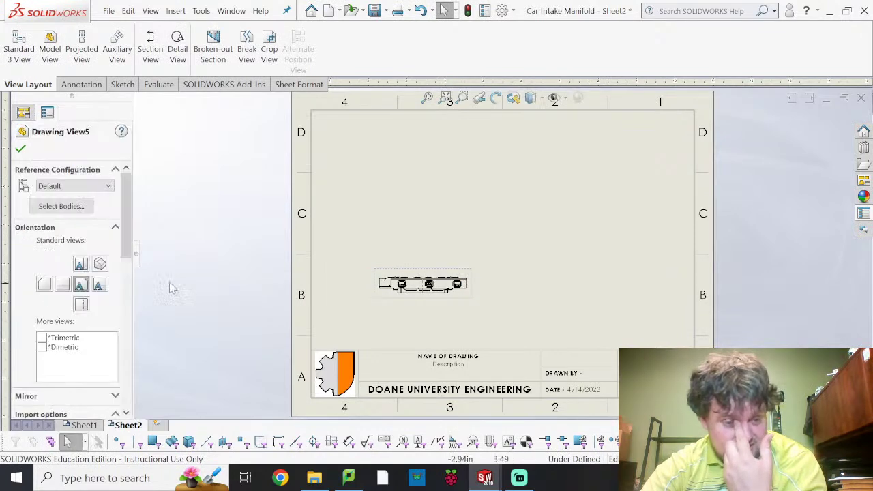
{"action": "left_click", "coordinate": [81, 265]}
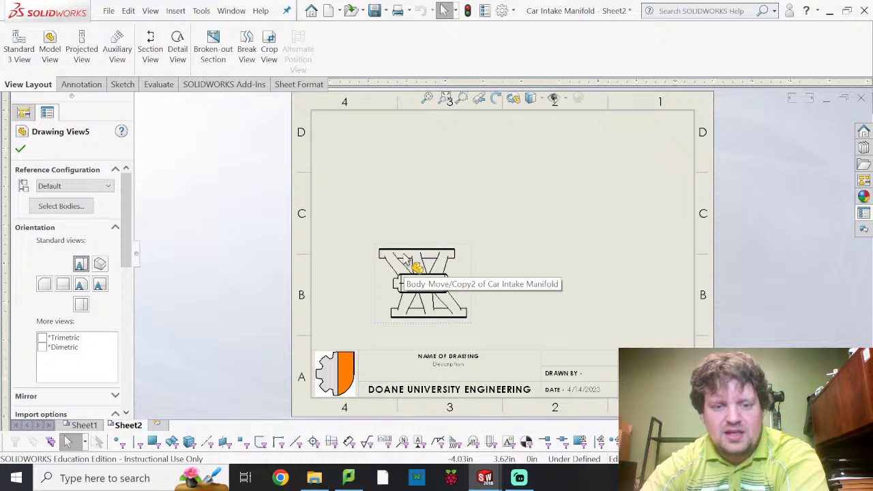
- Try an auxiliary view projected from a horizontal edge of the manifold's upper flange
{"action": "left_click", "coordinate": [121, 46]}
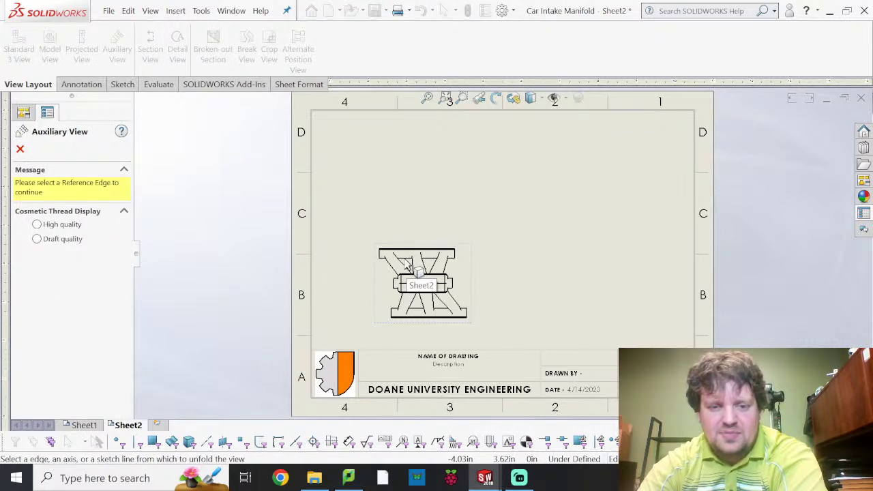
{"action": "scroll", "coordinate": [408, 264], "scroll_direction": "down", "scroll_amount": 5}
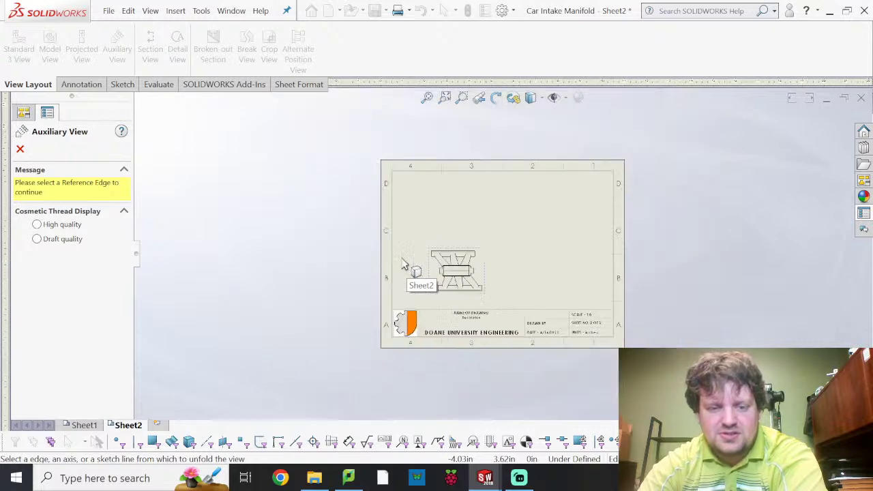
{"action": "scroll", "coordinate": [505, 233], "scroll_direction": "down", "scroll_amount": 3}
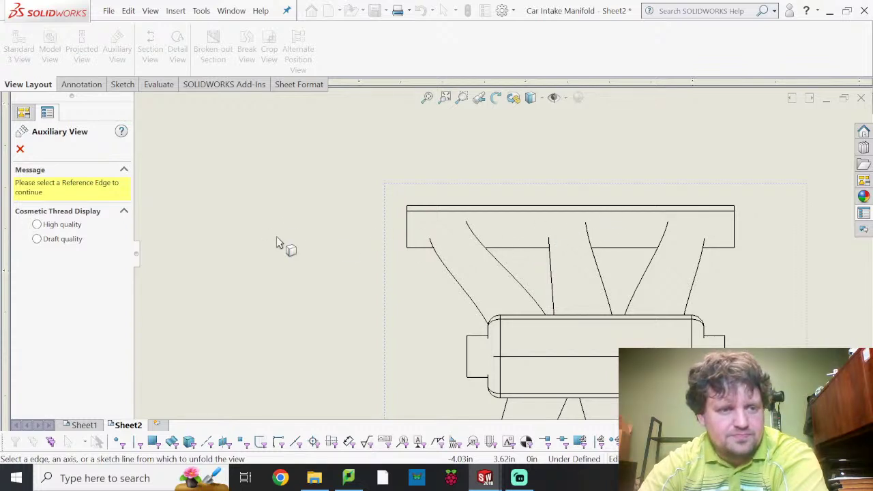
{"action": "left_click", "coordinate": [583, 217]}
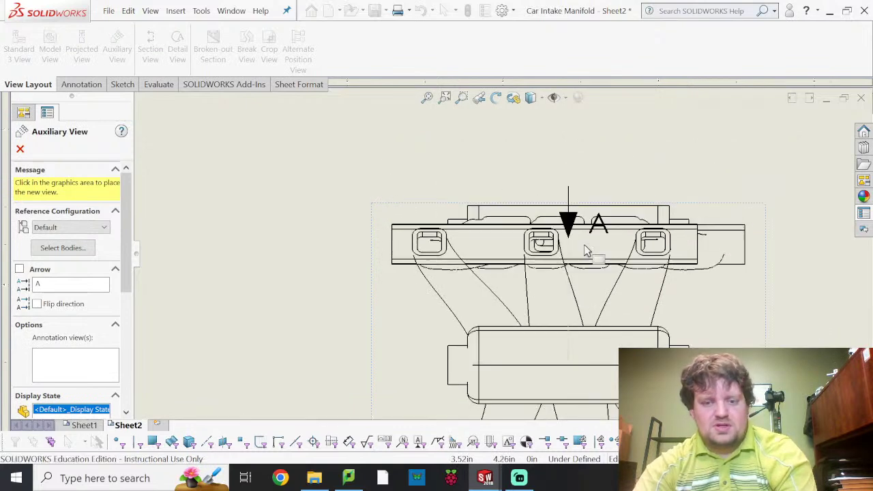
{"action": "key", "text": "Escape"}
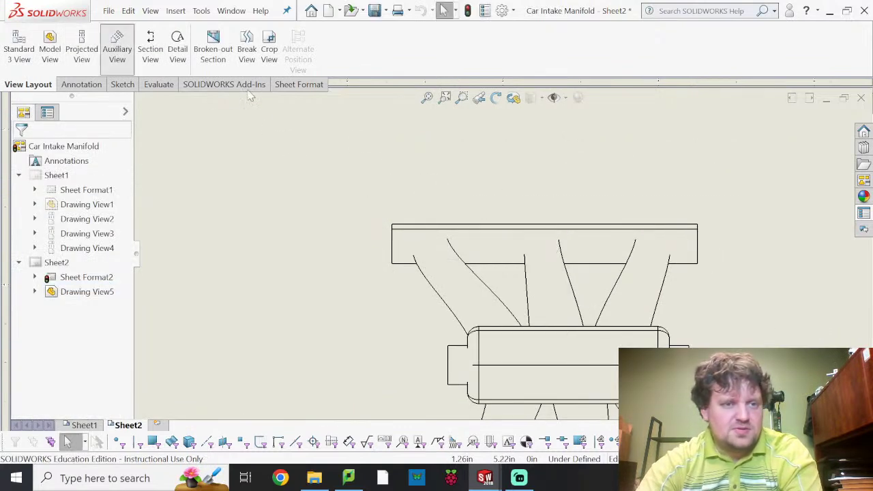
- Try again to create an auxiliary view from the upper flange's long edge, positioned above the manifold view
{"action": "left_click", "coordinate": [118, 49]}
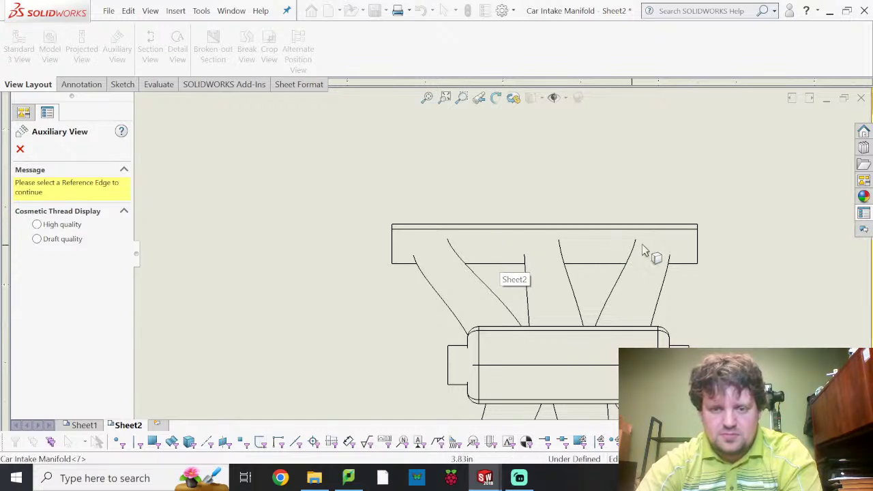
{"action": "scroll", "coordinate": [577, 296], "scroll_direction": "up", "scroll_amount": 5}
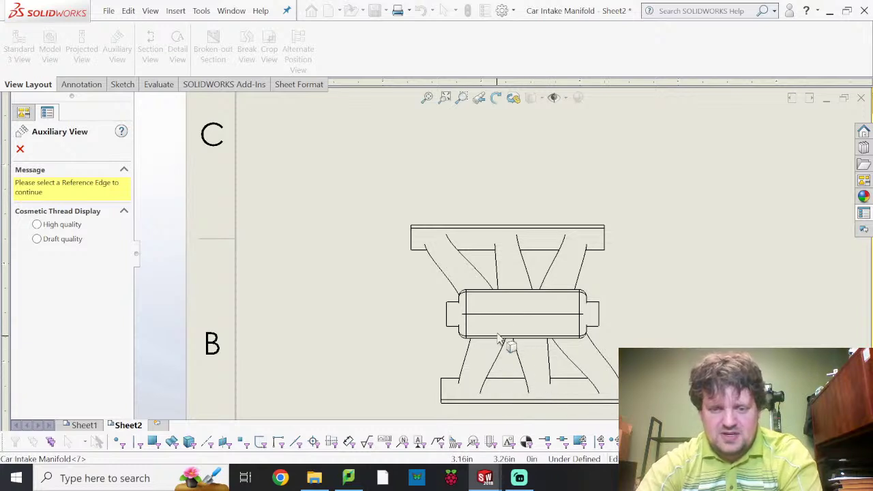
{"action": "scroll", "coordinate": [491, 237], "scroll_direction": "up", "scroll_amount": 2}
{"action": "scroll", "coordinate": [500, 238], "scroll_direction": "down", "scroll_amount": 6}
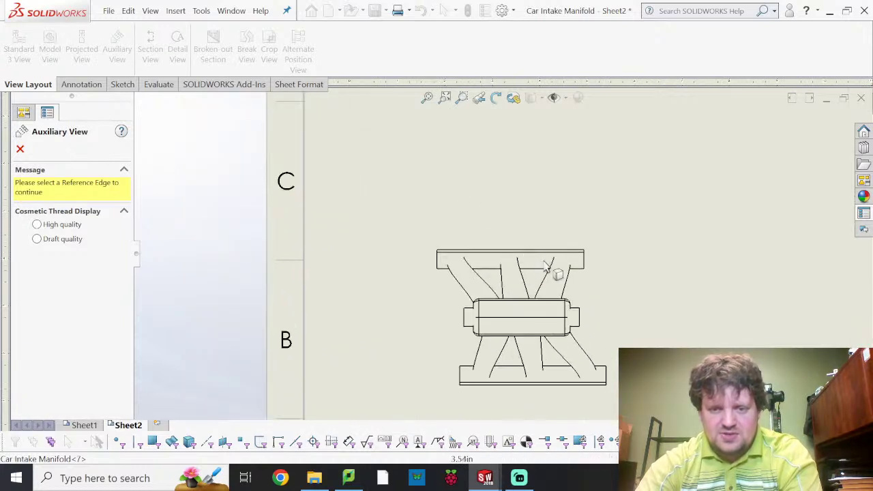
{"action": "scroll", "coordinate": [515, 275], "scroll_direction": "down", "scroll_amount": 1}
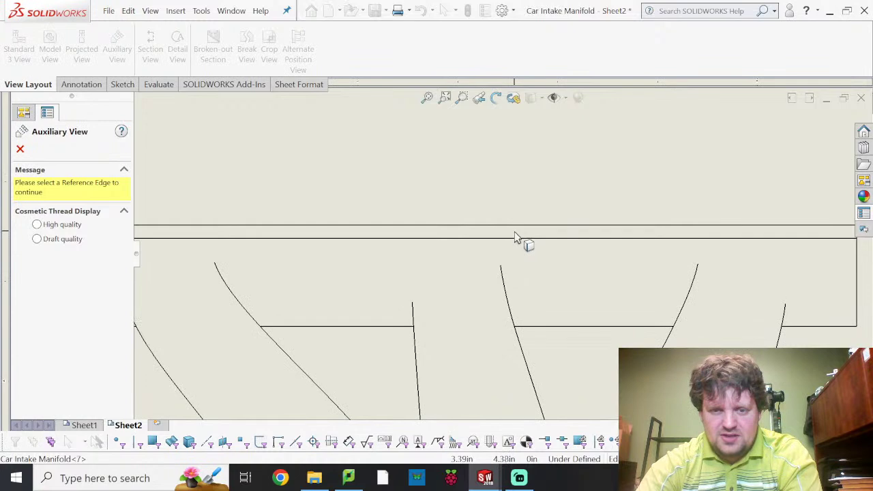
{"action": "left_click", "coordinate": [479, 232]}
{"action": "scroll", "coordinate": [549, 253], "scroll_direction": "down", "scroll_amount": 1}
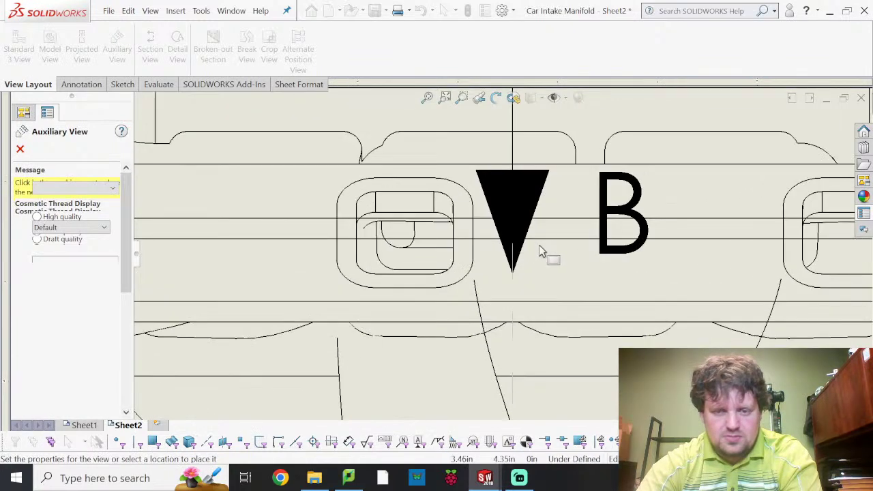
{"action": "scroll", "coordinate": [548, 259], "scroll_direction": "up", "scroll_amount": 1}
{"action": "scroll", "coordinate": [548, 259], "scroll_direction": "up", "scroll_amount": 3}
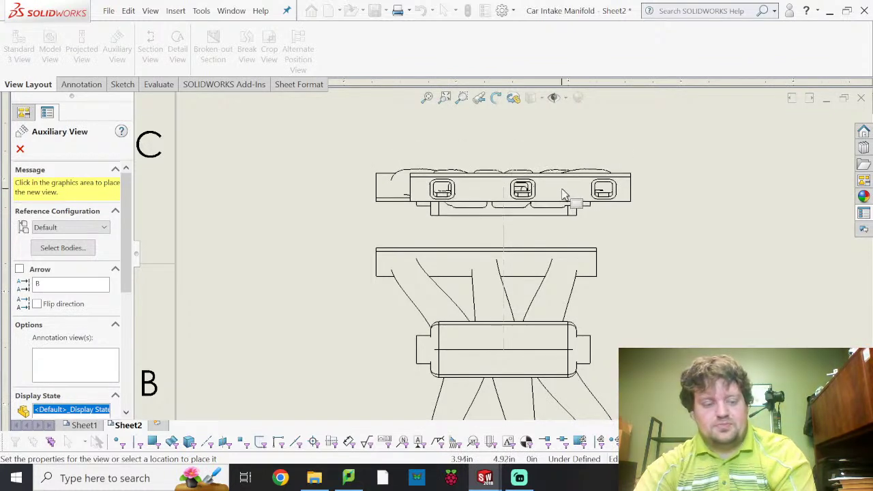
{"action": "left_click", "coordinate": [562, 198]}
{"action": "key", "text": "Escape"}
{"action": "scroll", "coordinate": [672, 373], "scroll_direction": "down", "scroll_amount": 2}
{"action": "scroll", "coordinate": [671, 373], "scroll_direction": "up", "scroll_amount": 4}
{"action": "scroll", "coordinate": [503, 252], "scroll_direction": "up", "scroll_amount": 3}
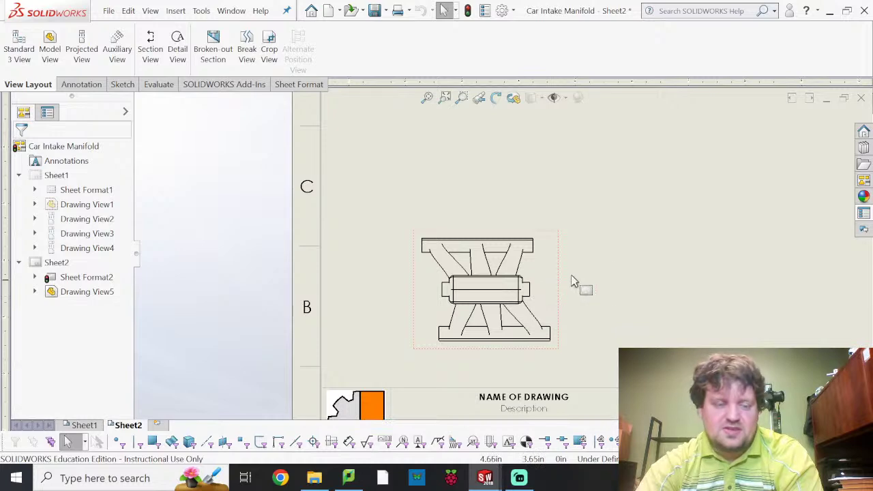
- Try auxiliary views to the right of the manifold from the vertical end edges of the central body's stub and the upper flange
{"action": "left_click", "coordinate": [117, 47]}
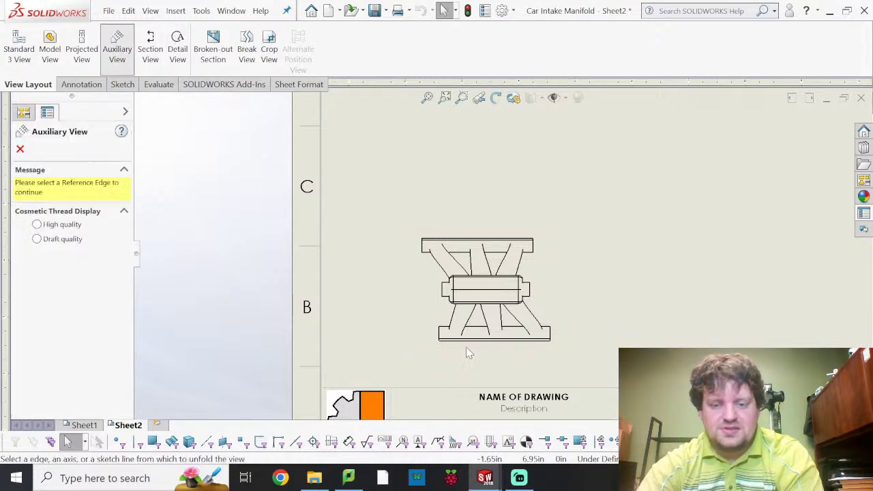
{"action": "scroll", "coordinate": [528, 300], "scroll_direction": "up", "scroll_amount": 1}
{"action": "scroll", "coordinate": [528, 300], "scroll_direction": "up", "scroll_amount": 1}
{"action": "scroll", "coordinate": [522, 296], "scroll_direction": "down", "scroll_amount": 6}
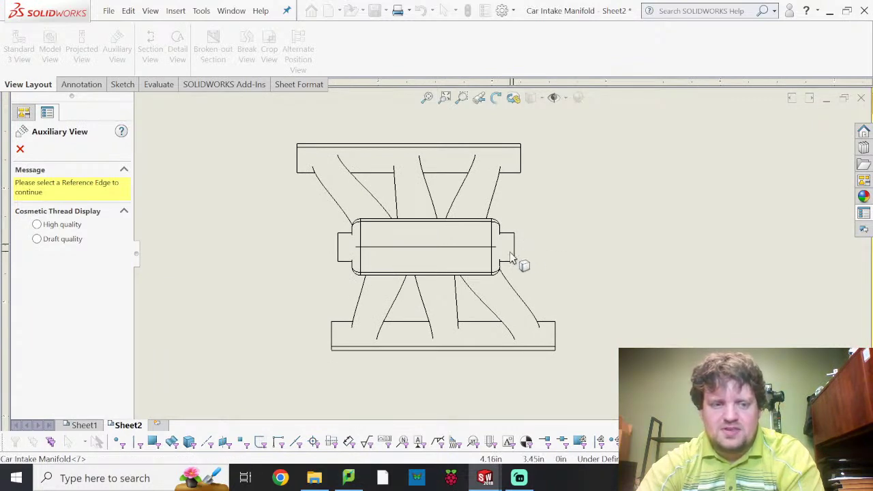
{"action": "left_click", "coordinate": [515, 247]}
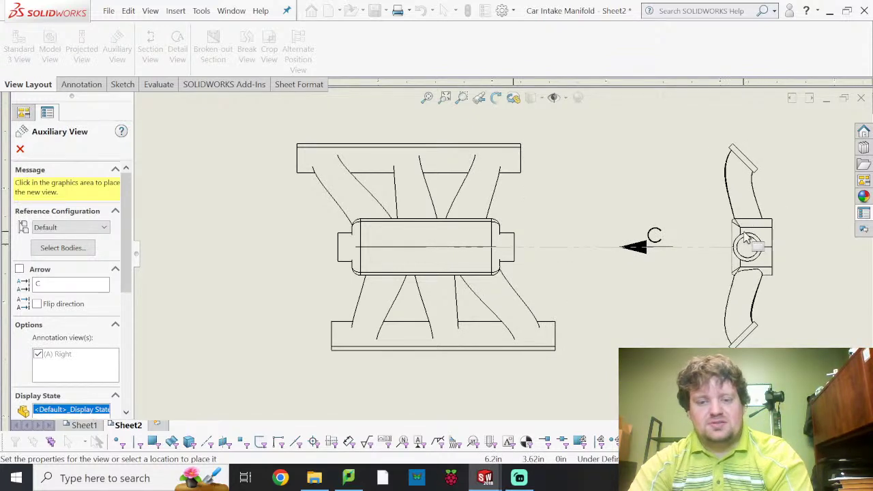
{"action": "key", "text": "Escape"}
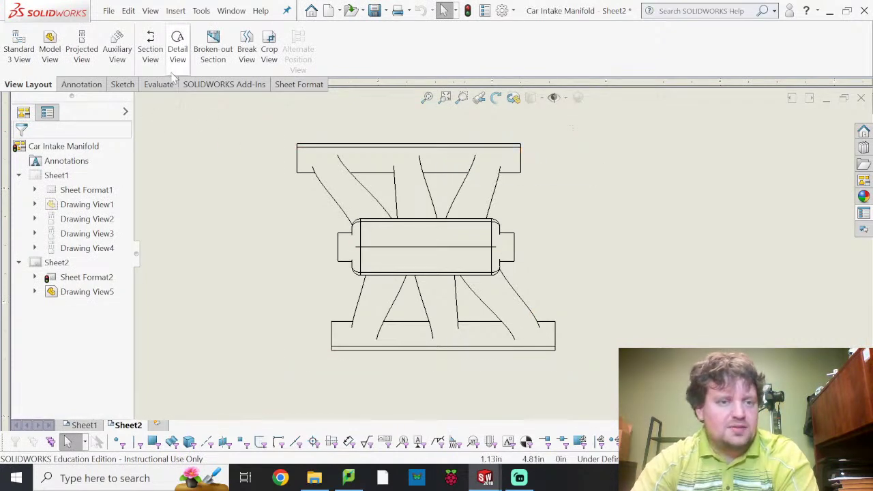
{"action": "left_click", "coordinate": [520, 164]}
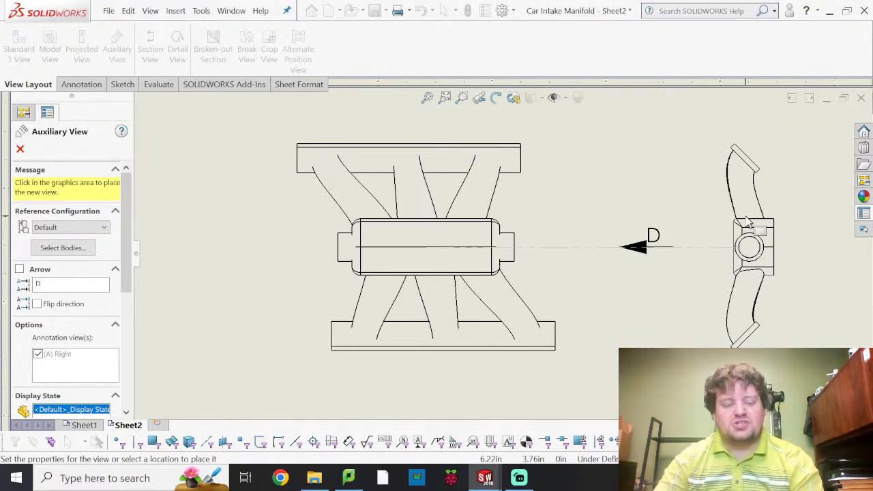
{"action": "left_click", "coordinate": [684, 224]}
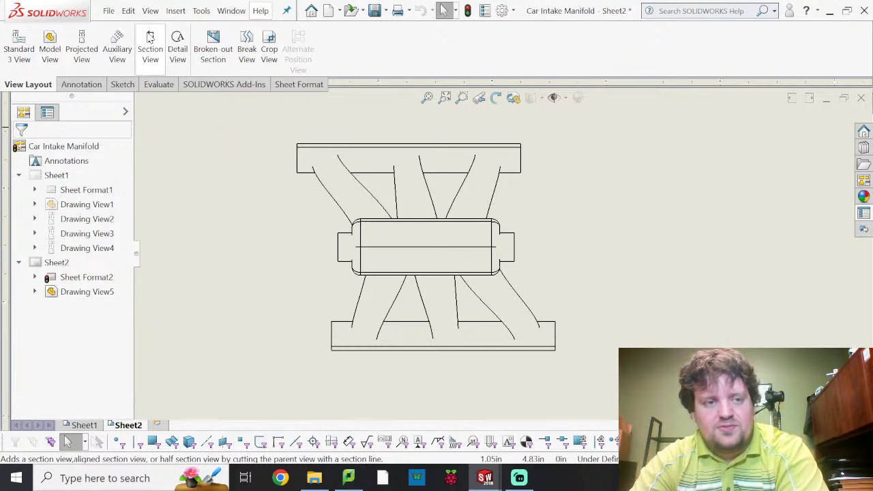
- Start a section view and preview the vertical, auxiliary and aligned cutting line types over the manifold view
{"action": "left_click", "coordinate": [151, 38]}
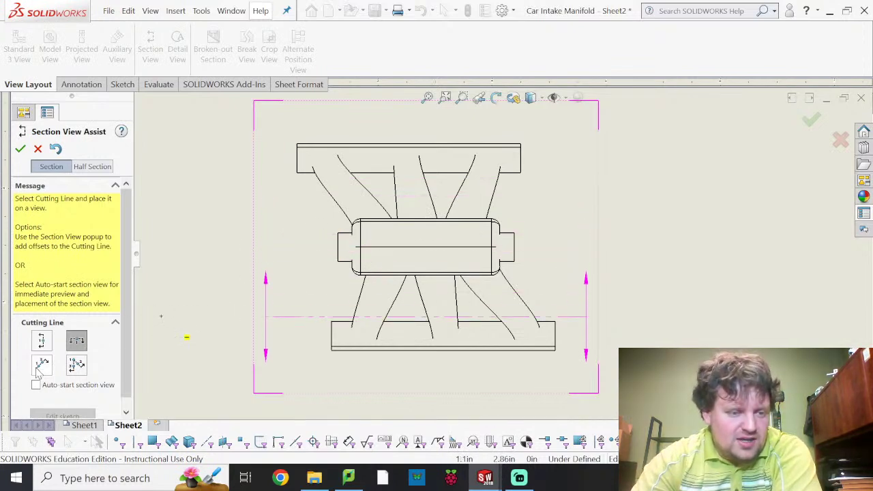
{"action": "left_click", "coordinate": [41, 343]}
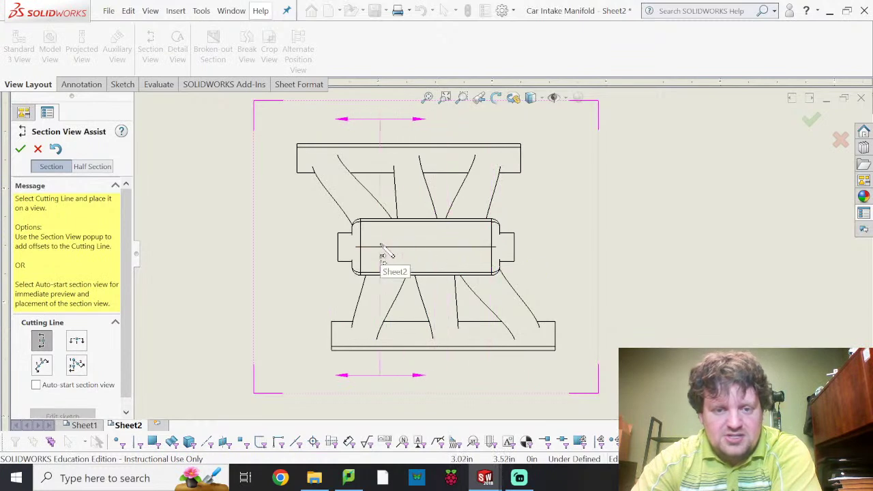
{"action": "left_click", "coordinate": [41, 365]}
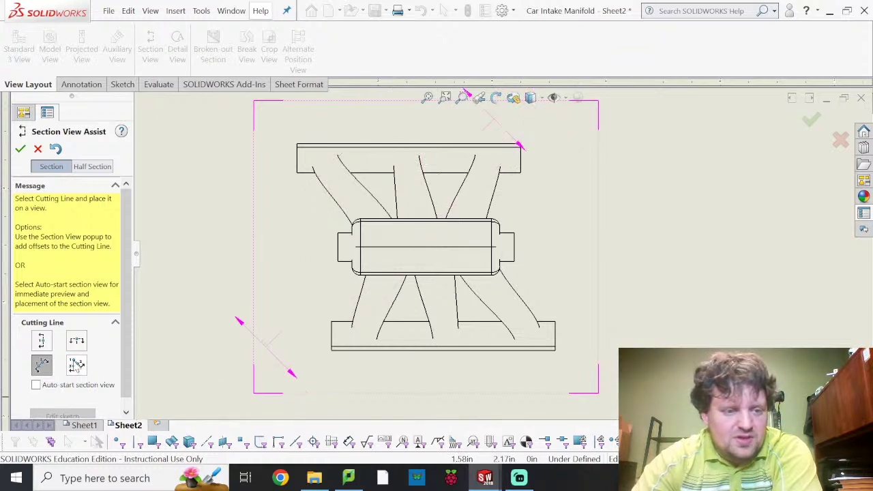
{"action": "left_click", "coordinate": [77, 365]}
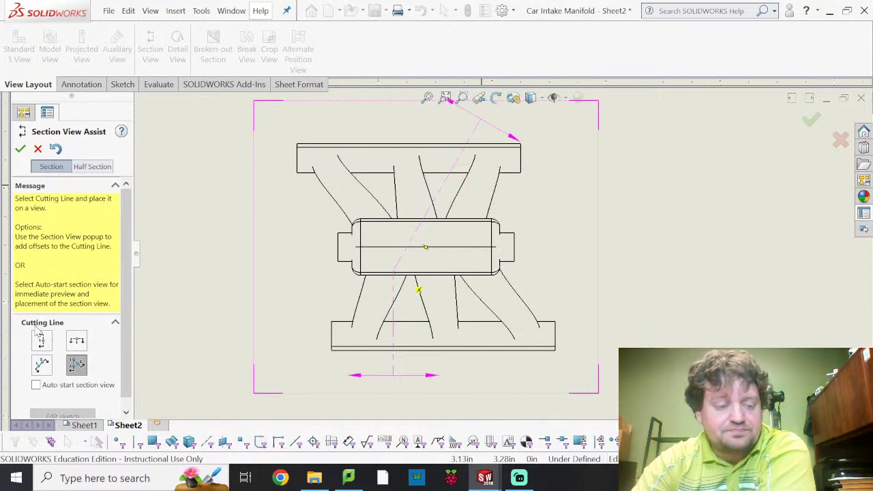
- Set a horizontal section cutting line through the centre point of the manifold's central body, without offsets
{"action": "left_click", "coordinate": [76, 341]}
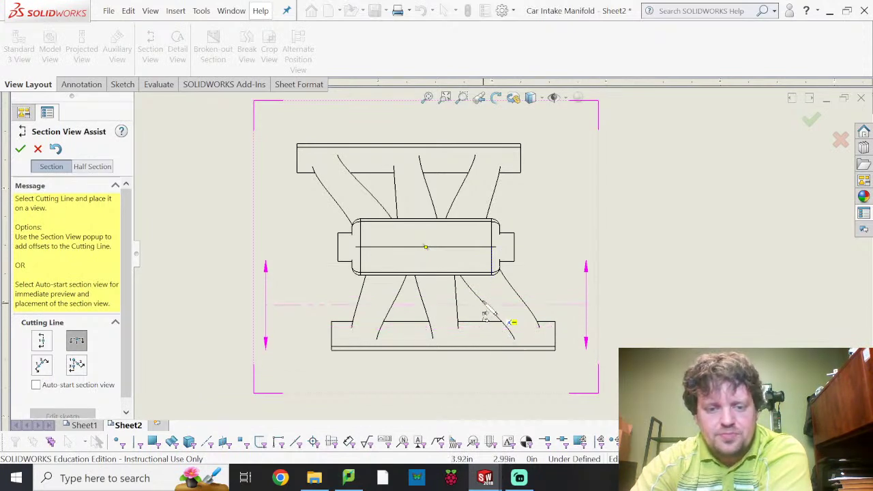
{"action": "left_click", "coordinate": [476, 280]}
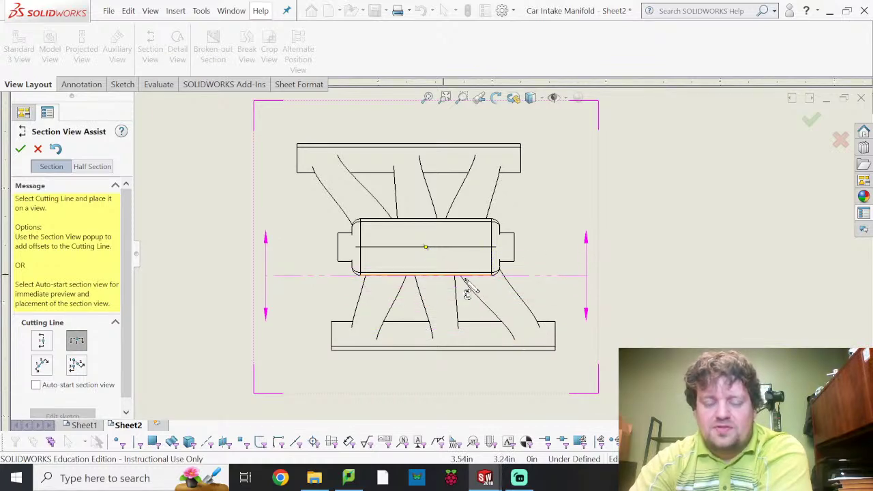
{"action": "left_click", "coordinate": [426, 247]}
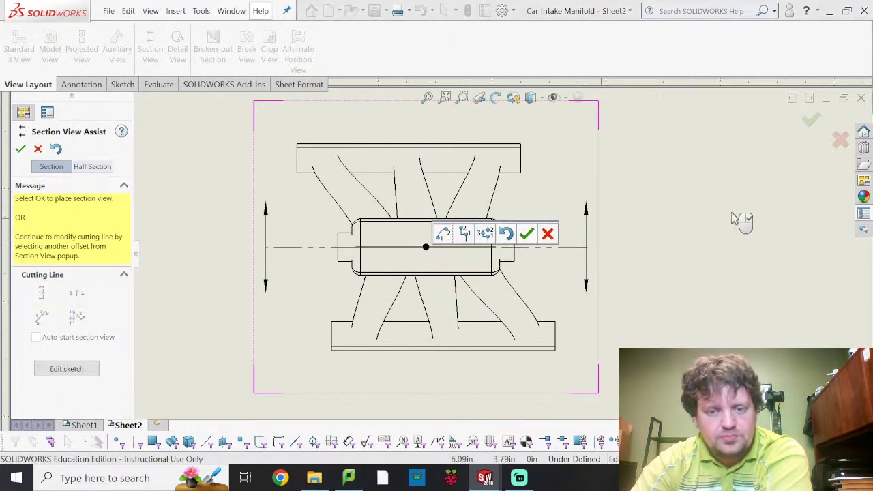
{"action": "scroll", "coordinate": [732, 268], "scroll_direction": "down", "scroll_amount": 2}
{"action": "scroll", "coordinate": [716, 269], "scroll_direction": "up", "scroll_amount": 6}
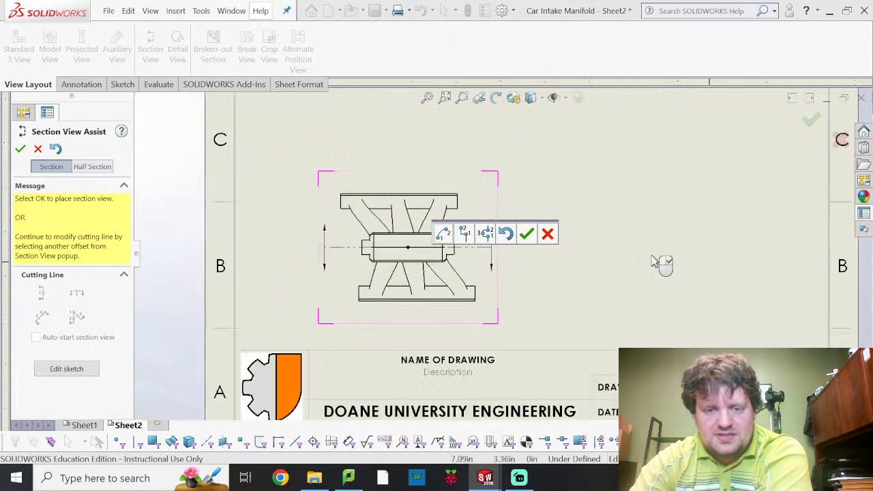
{"action": "scroll", "coordinate": [511, 259], "scroll_direction": "down", "scroll_amount": 3}
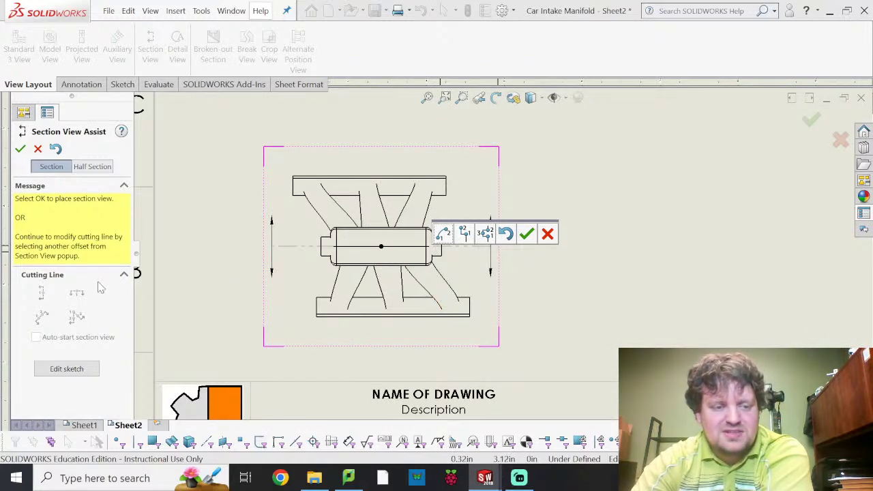
{"action": "left_click", "coordinate": [526, 234]}
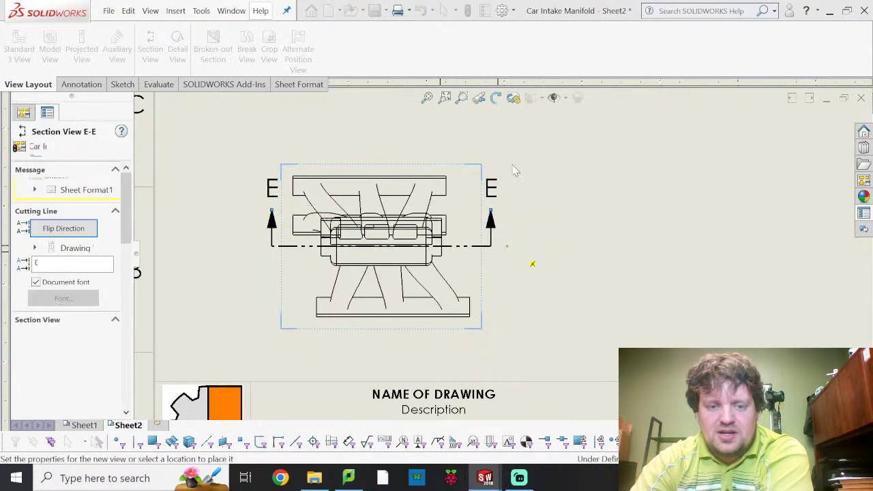
- Place the section view directly above the manifold view, in the upper part of Sheet2, and finish the command
{"action": "scroll", "coordinate": [447, 175], "scroll_direction": "down", "scroll_amount": 2}
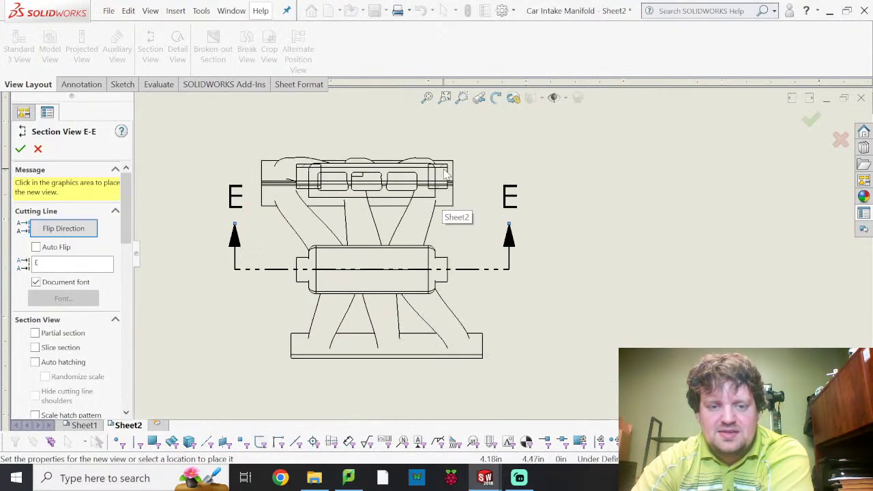
{"action": "scroll", "coordinate": [472, 249], "scroll_direction": "up", "scroll_amount": 3}
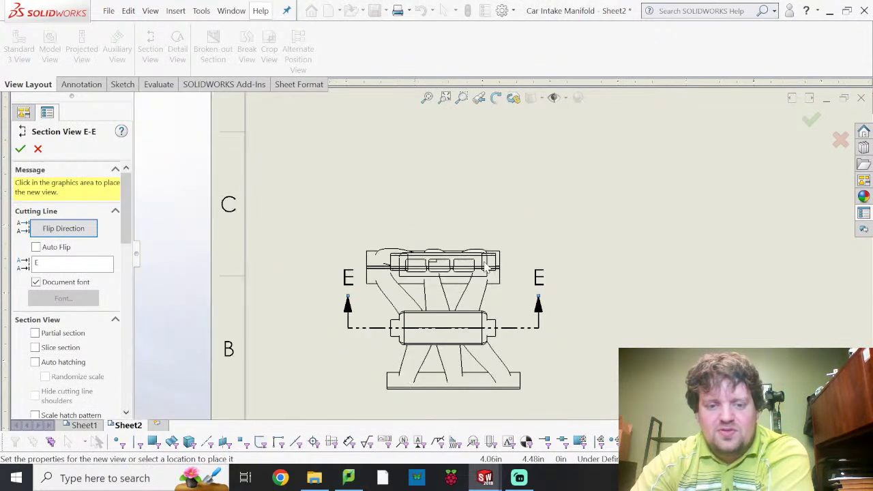
{"action": "scroll", "coordinate": [486, 268], "scroll_direction": "up", "scroll_amount": 2}
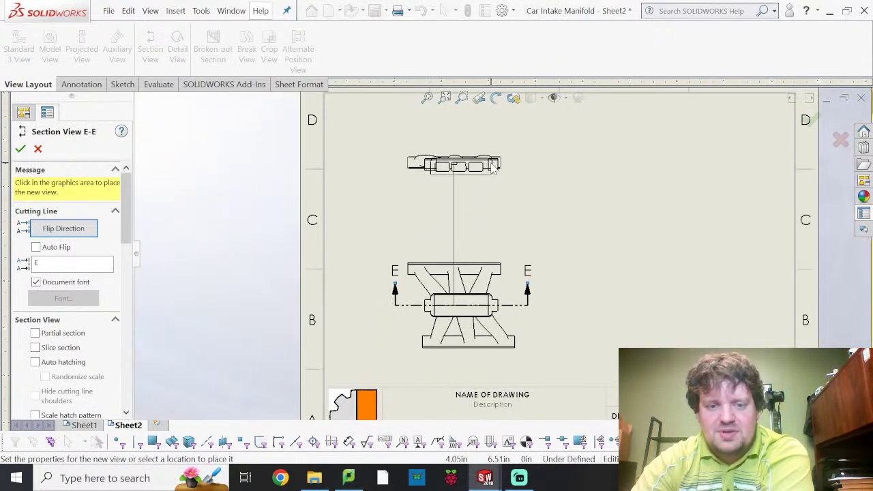
{"action": "left_click", "coordinate": [465, 239]}
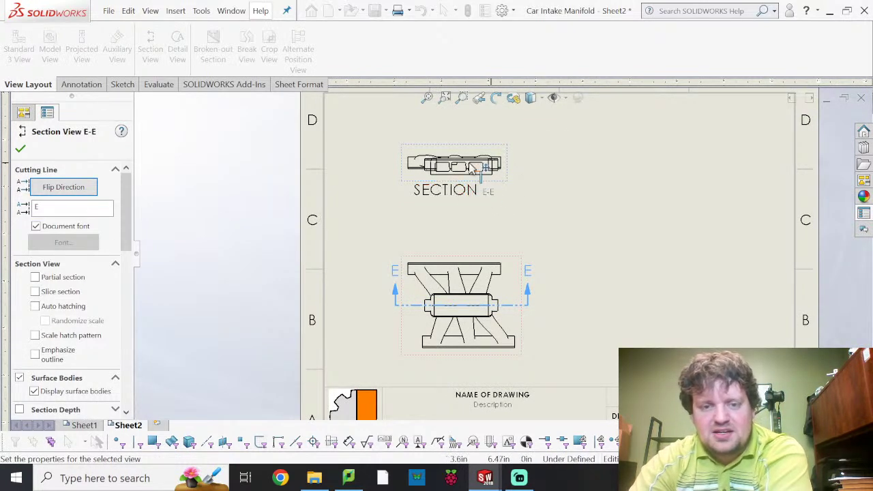
{"action": "scroll", "coordinate": [472, 174], "scroll_direction": "down", "scroll_amount": 5}
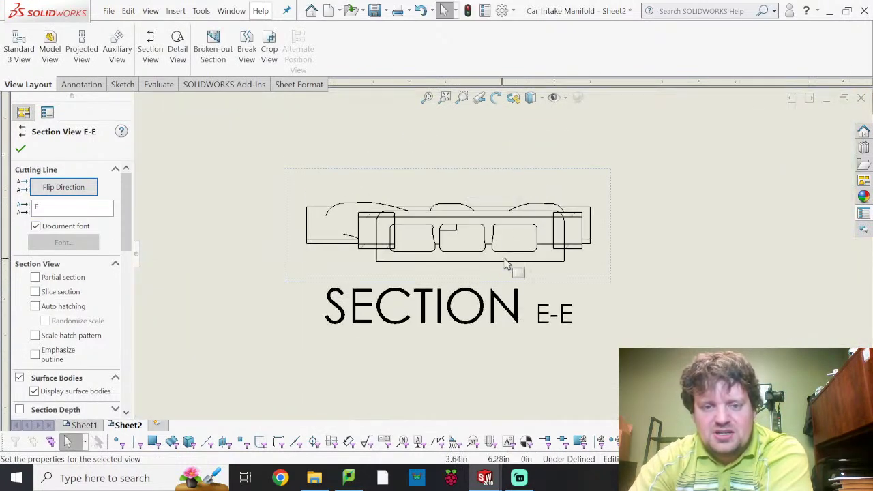
{"action": "scroll", "coordinate": [502, 268], "scroll_direction": "down", "scroll_amount": 2}
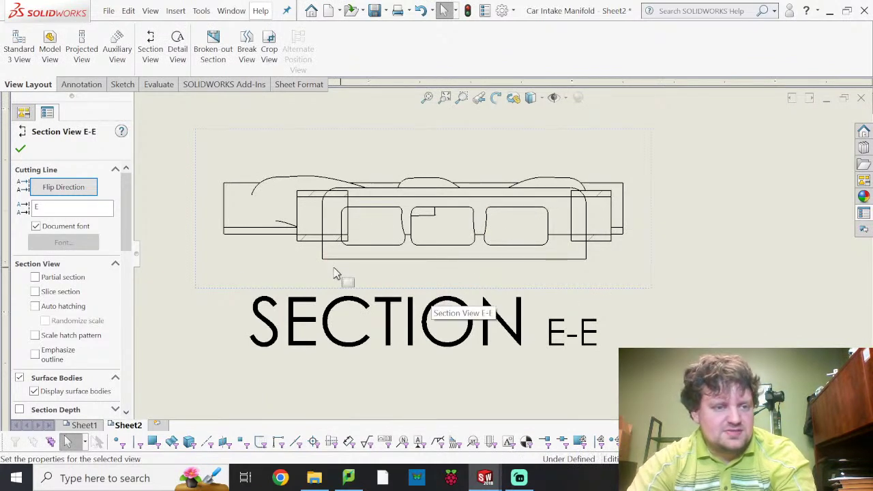
{"action": "key", "text": "Escape"}
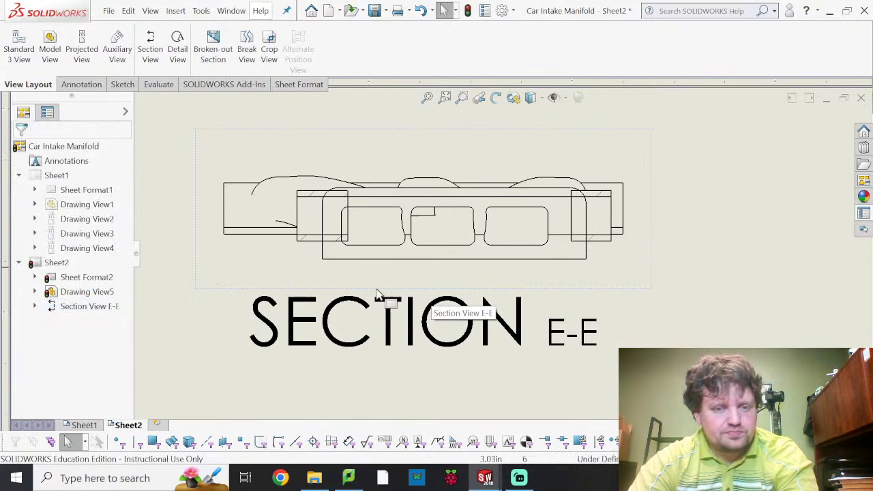
- Examine the new section view closely and review its section, annotation, display style and scale properties
{"action": "left_click", "coordinate": [372, 292]}
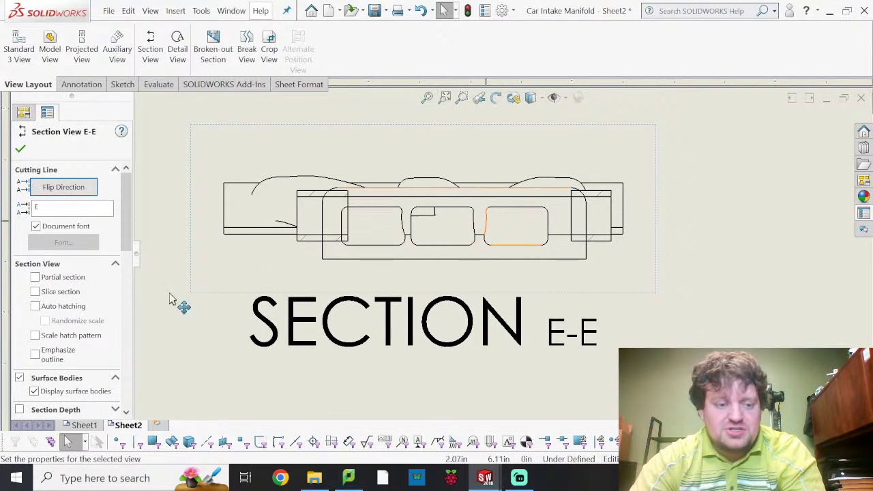
{"action": "scroll", "coordinate": [68, 300], "scroll_direction": "down", "scroll_amount": 4}
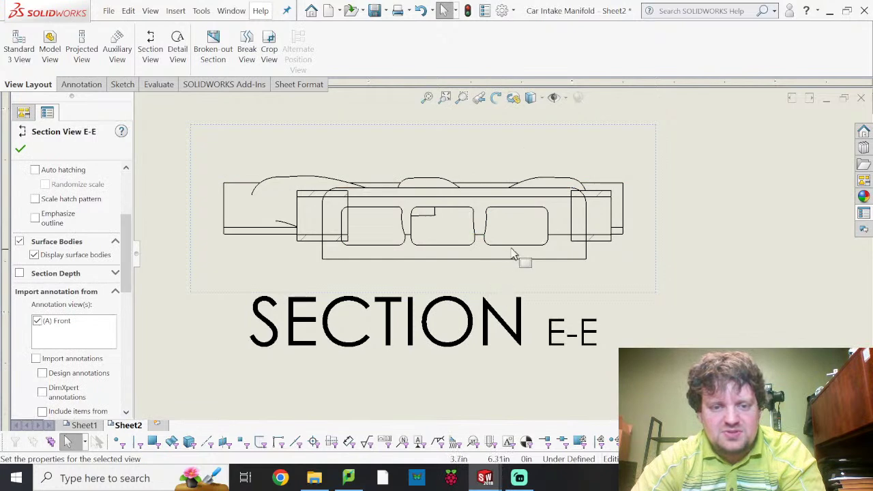
{"action": "scroll", "coordinate": [513, 255], "scroll_direction": "up", "scroll_amount": 6}
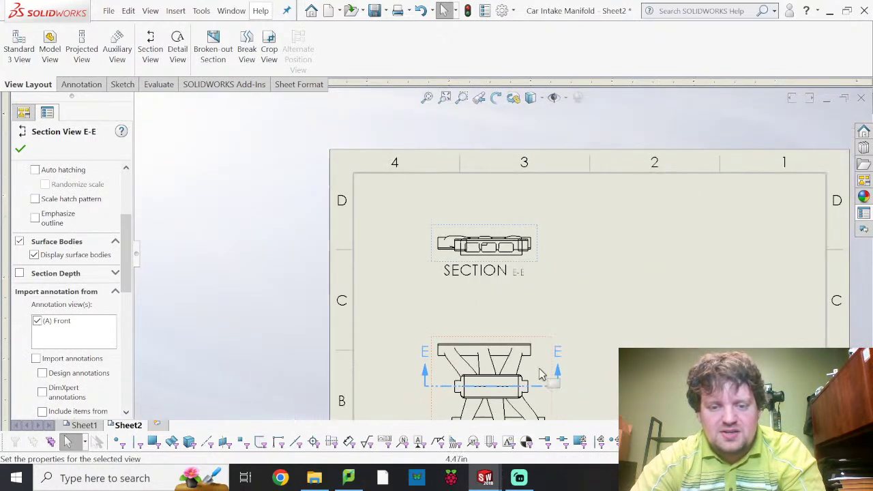
{"action": "scroll", "coordinate": [493, 232], "scroll_direction": "down", "scroll_amount": 5}
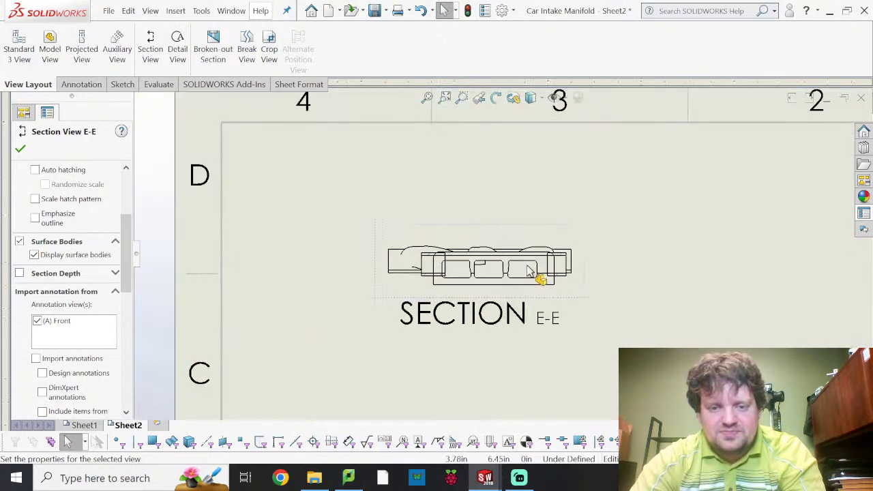
{"action": "scroll", "coordinate": [508, 266], "scroll_direction": "down", "scroll_amount": 2}
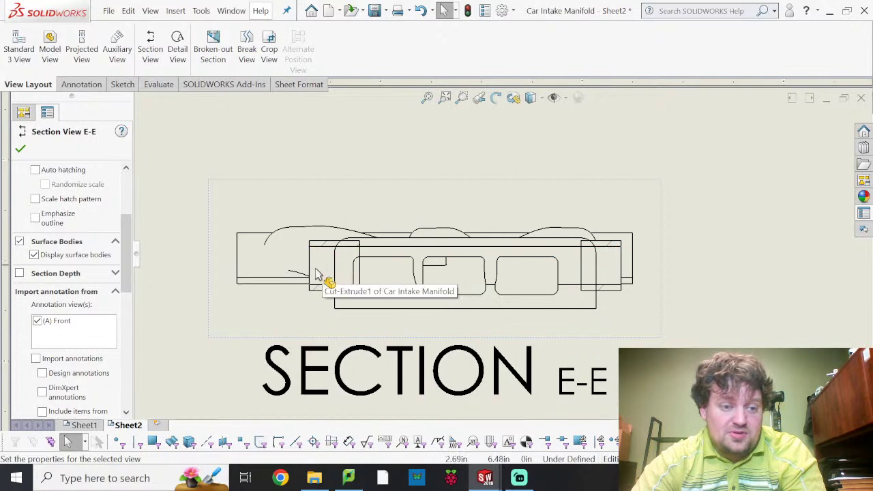
{"action": "scroll", "coordinate": [69, 254], "scroll_direction": "down", "scroll_amount": 4}
{"action": "scroll", "coordinate": [71, 260], "scroll_direction": "down", "scroll_amount": 4}
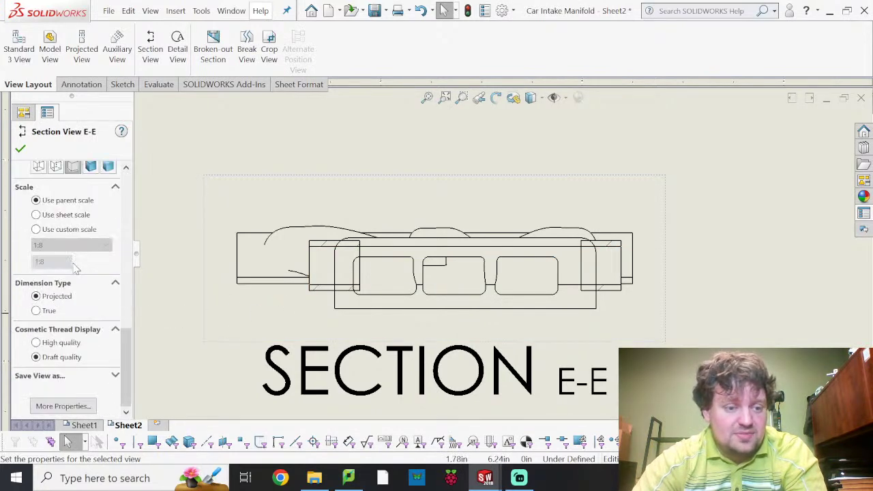
{"action": "scroll", "coordinate": [87, 319], "scroll_direction": "up", "scroll_amount": 2}
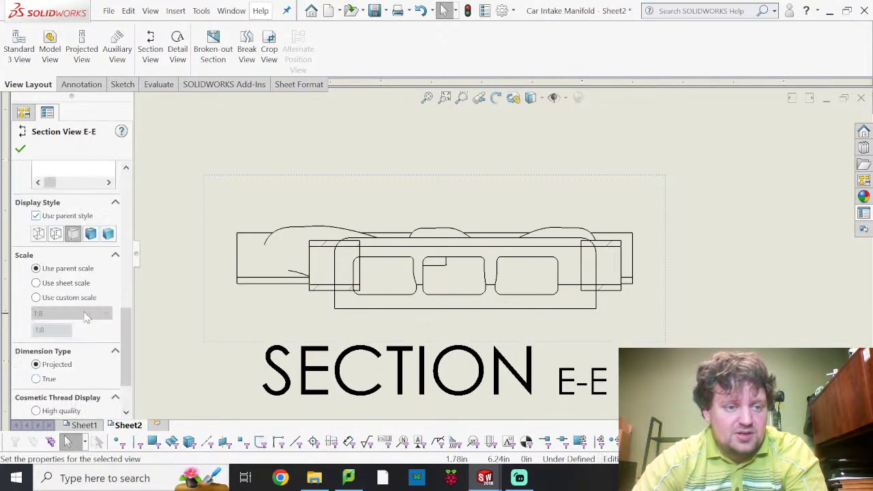
- Try the section view in Shaded With Edges, inspect the cut body, and return it to Hidden Lines Removed
{"action": "left_click", "coordinate": [91, 234]}
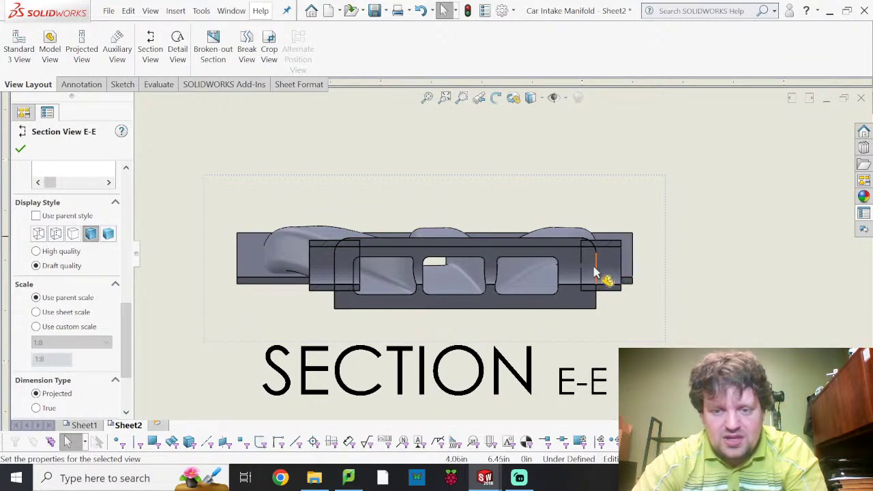
{"action": "scroll", "coordinate": [597, 274], "scroll_direction": "down", "scroll_amount": 5}
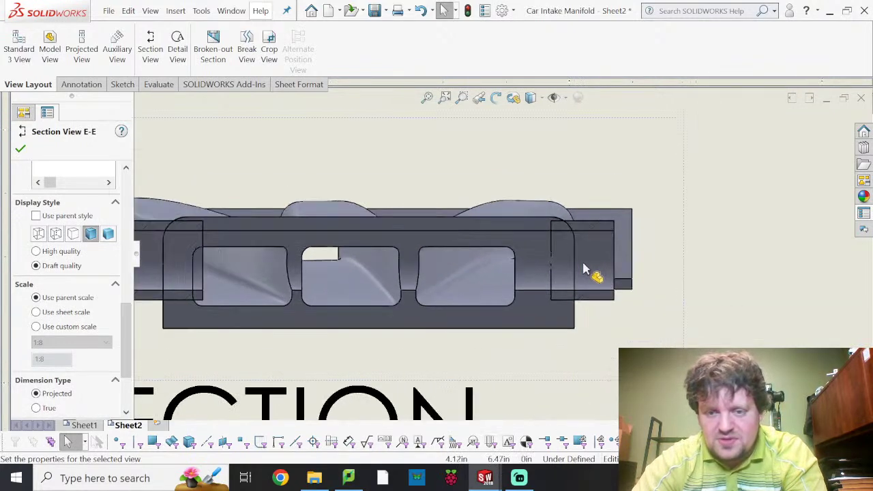
{"action": "scroll", "coordinate": [511, 264], "scroll_direction": "up", "scroll_amount": 4}
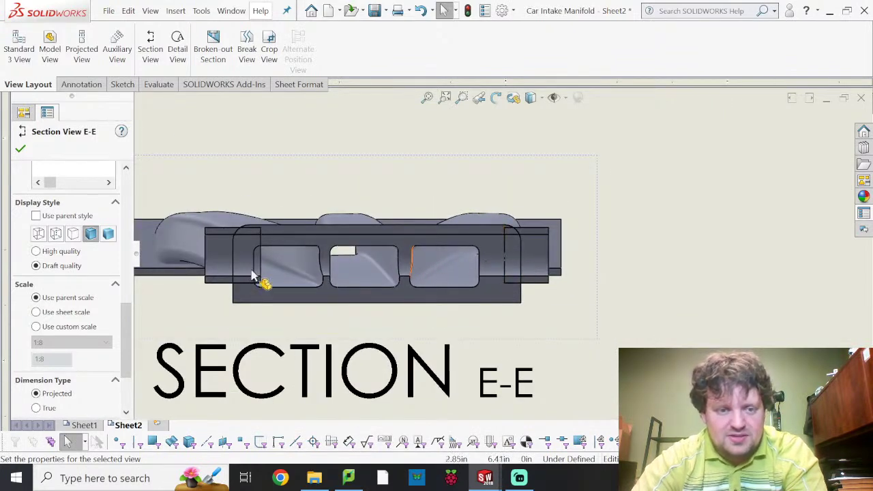
{"action": "scroll", "coordinate": [356, 204], "scroll_direction": "up", "scroll_amount": 1}
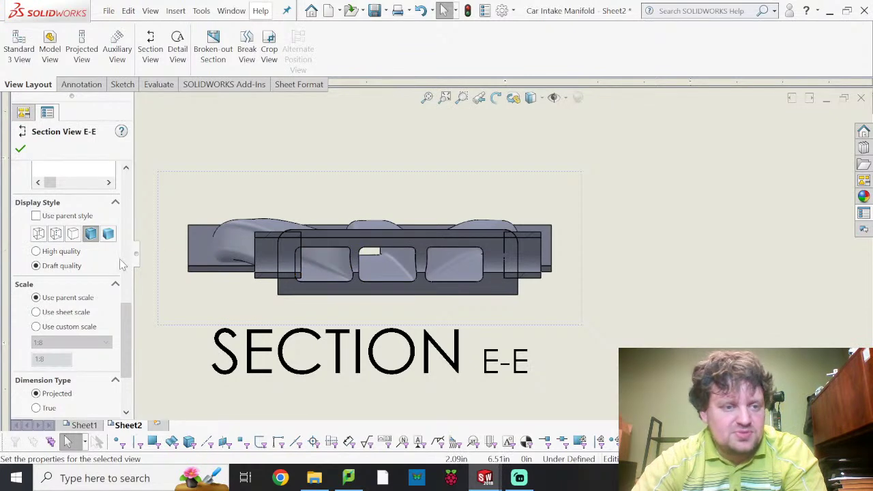
{"action": "left_click", "coordinate": [72, 233]}
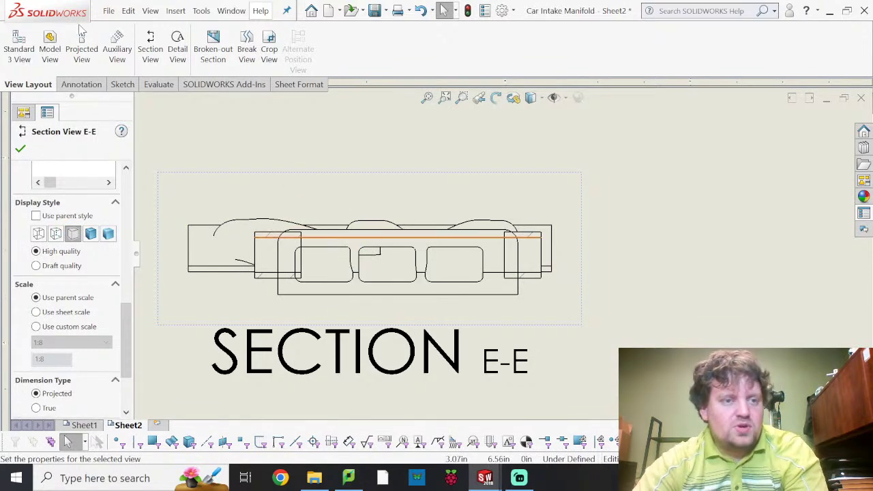
- Dimension the width of the middle port opening in the section view, with the text above the view
{"action": "left_click", "coordinate": [80, 86]}
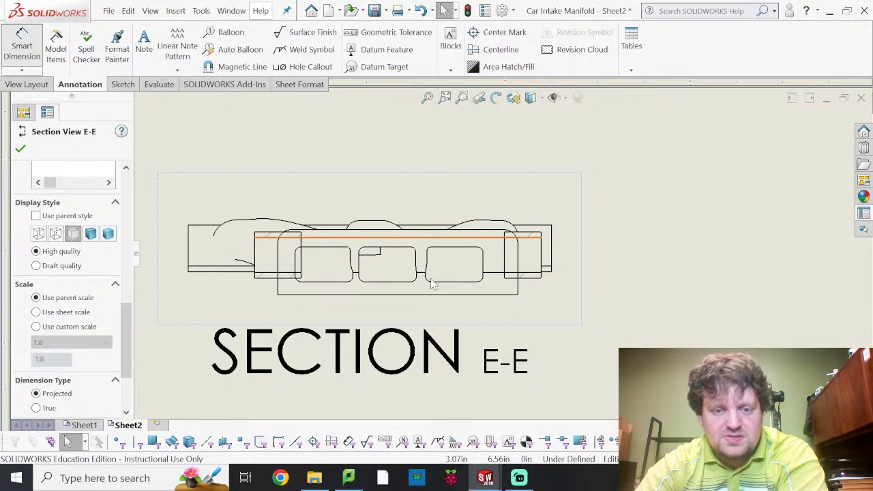
{"action": "left_click", "coordinate": [361, 258]}
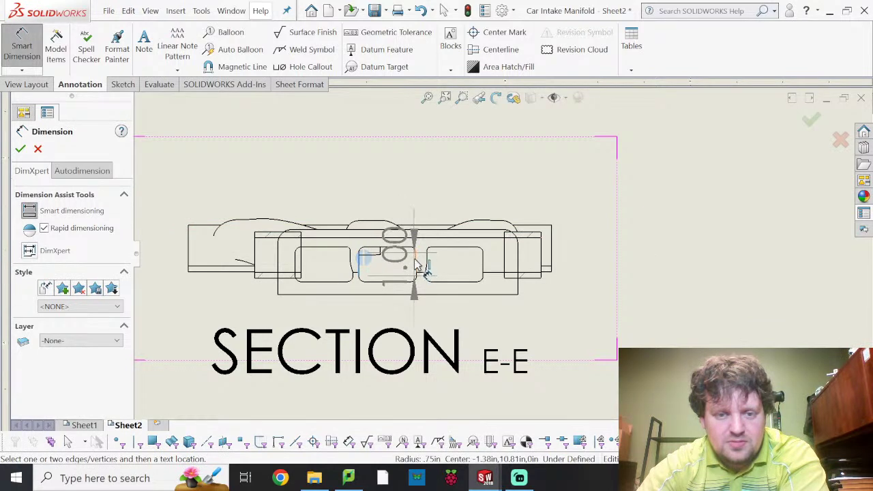
{"action": "left_click", "coordinate": [417, 265]}
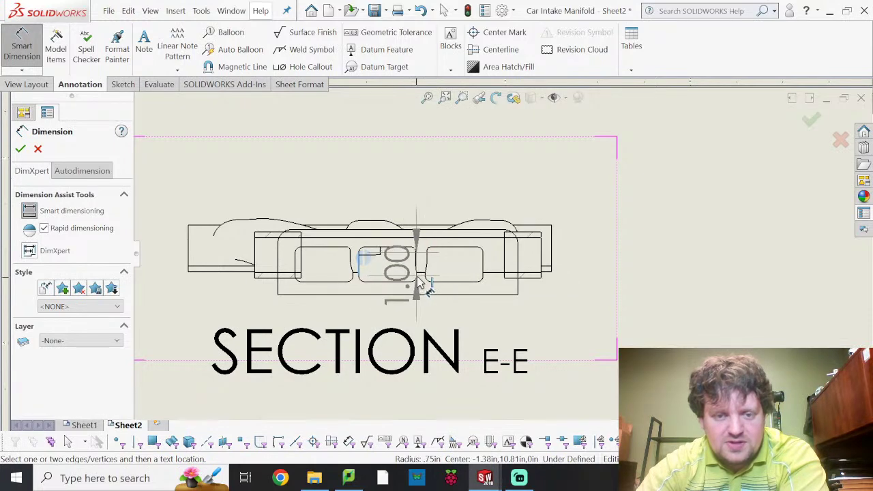
{"action": "left_click", "coordinate": [416, 274]}
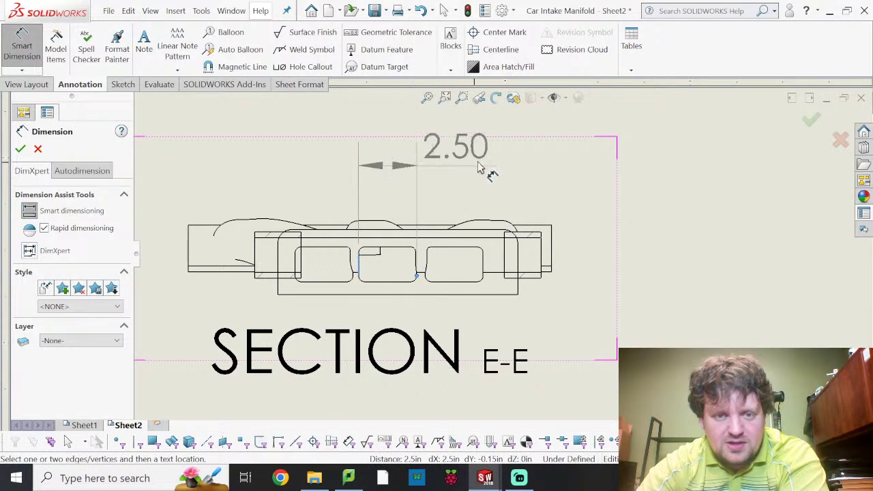
{"action": "left_click", "coordinate": [500, 170]}
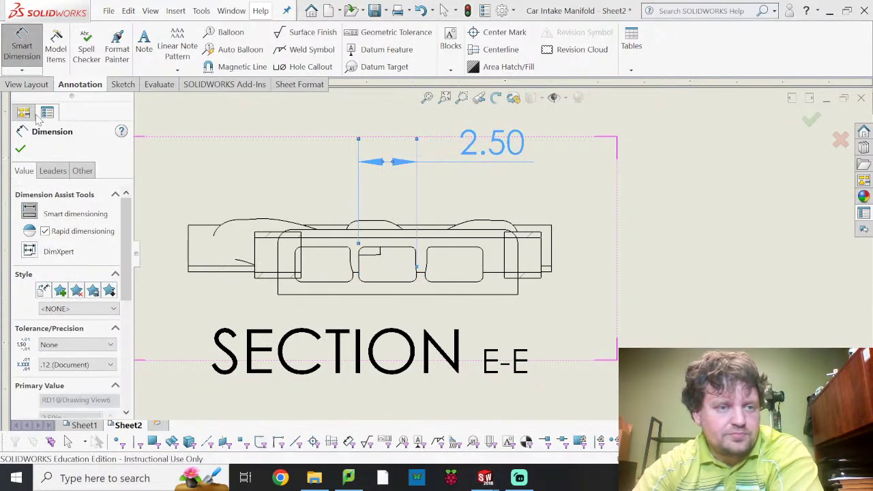
- Dimension the height of the leftmost port opening in section E-E, with the text beside the view, and finish dimensioning
{"action": "left_click", "coordinate": [326, 284]}
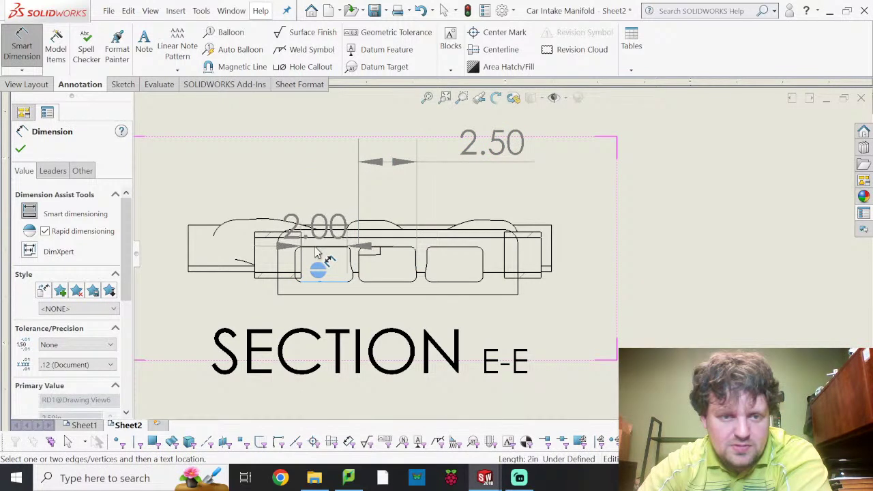
{"action": "left_click", "coordinate": [321, 254]}
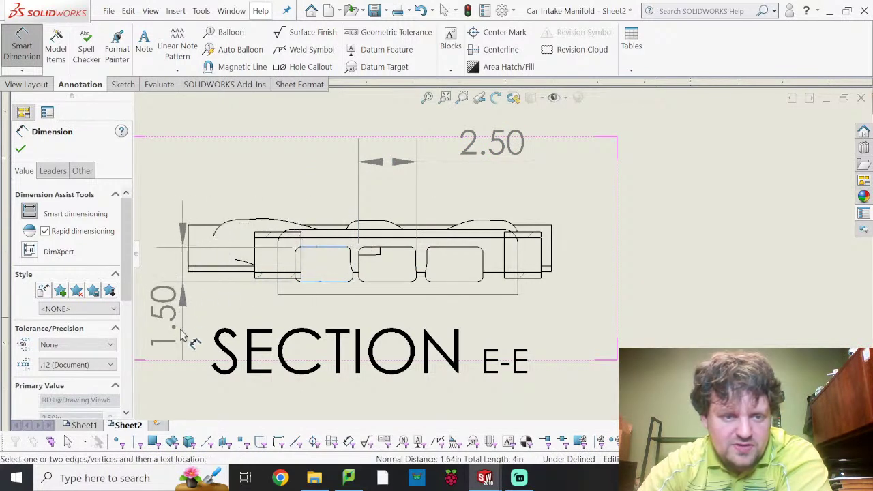
{"action": "left_click", "coordinate": [171, 341]}
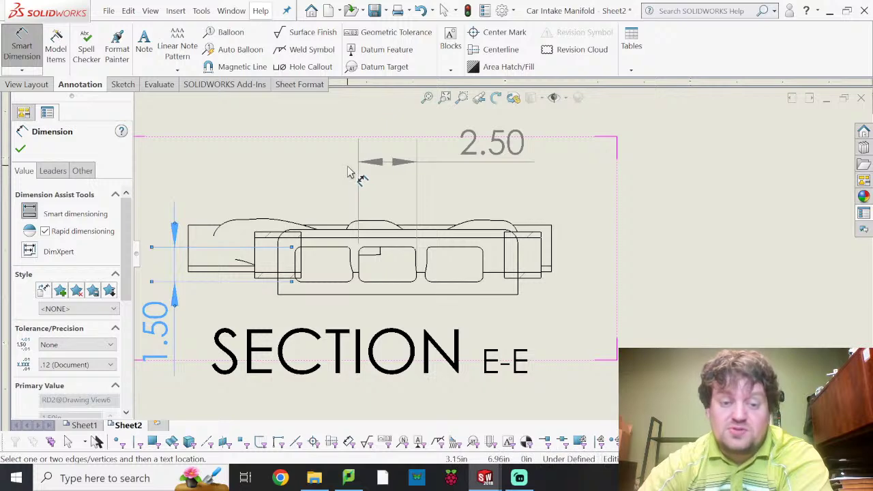
{"action": "scroll", "coordinate": [563, 283], "scroll_direction": "up", "scroll_amount": 5}
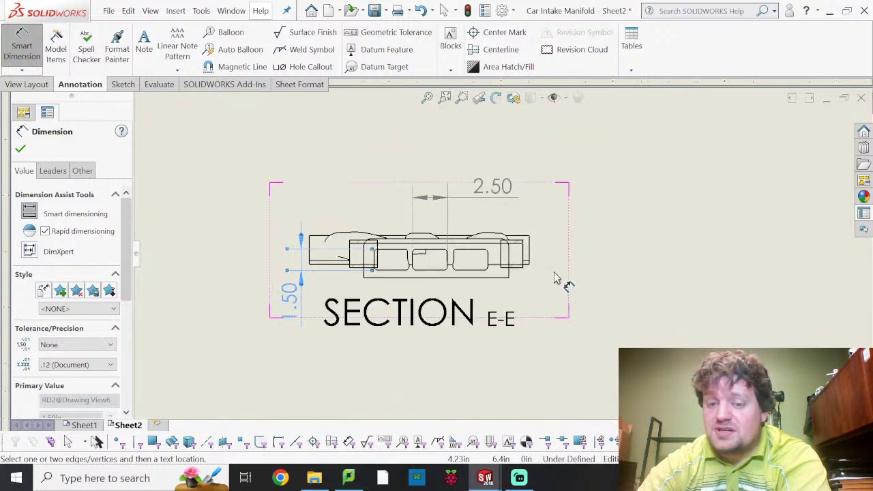
{"action": "scroll", "coordinate": [562, 283], "scroll_direction": "up", "scroll_amount": 4}
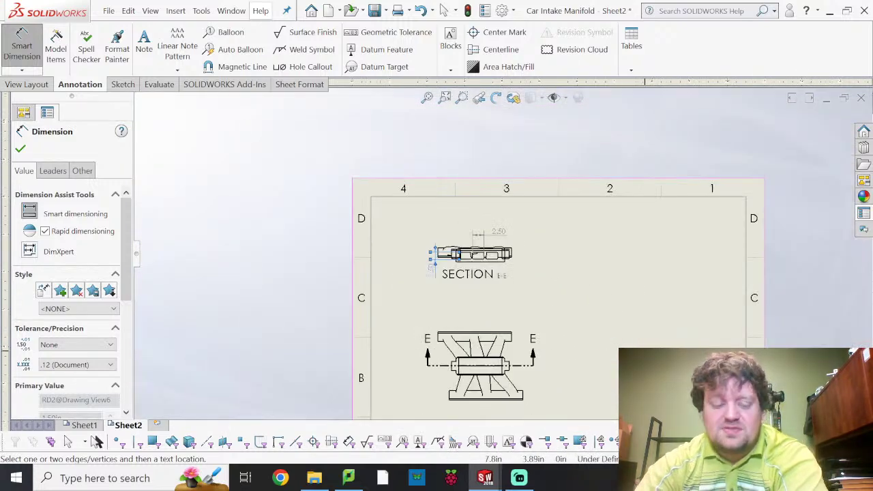
{"action": "scroll", "coordinate": [699, 394], "scroll_direction": "down", "scroll_amount": 1}
{"action": "scroll", "coordinate": [590, 289], "scroll_direction": "down", "scroll_amount": 6}
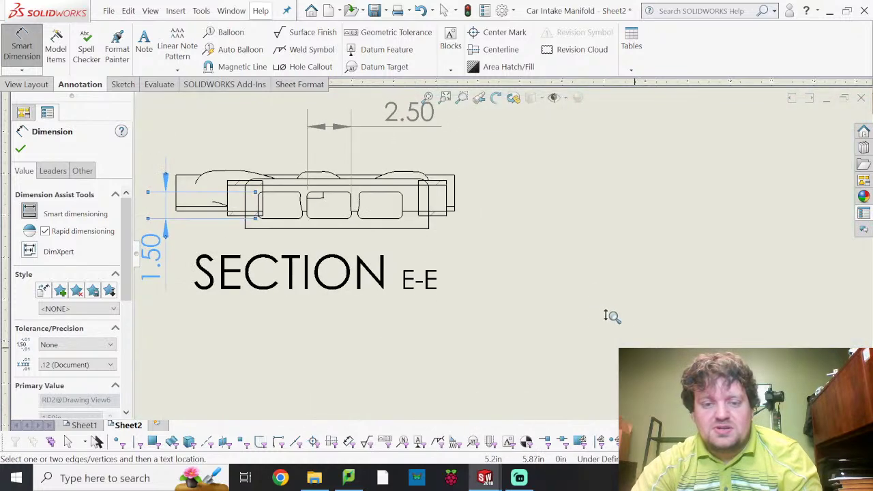
{"action": "key", "text": "Escape"}
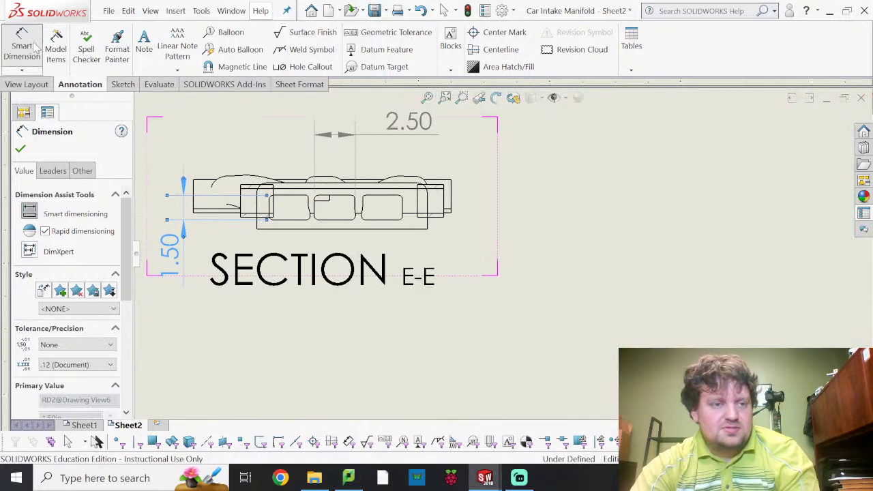
- Review section E-E, its label, the parent manifold view and the title block scale across Sheet2
{"action": "scroll", "coordinate": [601, 322], "scroll_direction": "up", "scroll_amount": 1}
{"action": "scroll", "coordinate": [599, 322], "scroll_direction": "up", "scroll_amount": 3}
{"action": "mouse_move", "coordinate": [615, 306]}
{"action": "middle_mouse_down"}
{"action": "mouse_move", "coordinate": [571, 191]}
{"action": "mouse_move", "coordinate": [535, 142]}
{"action": "middle_mouse_up"}
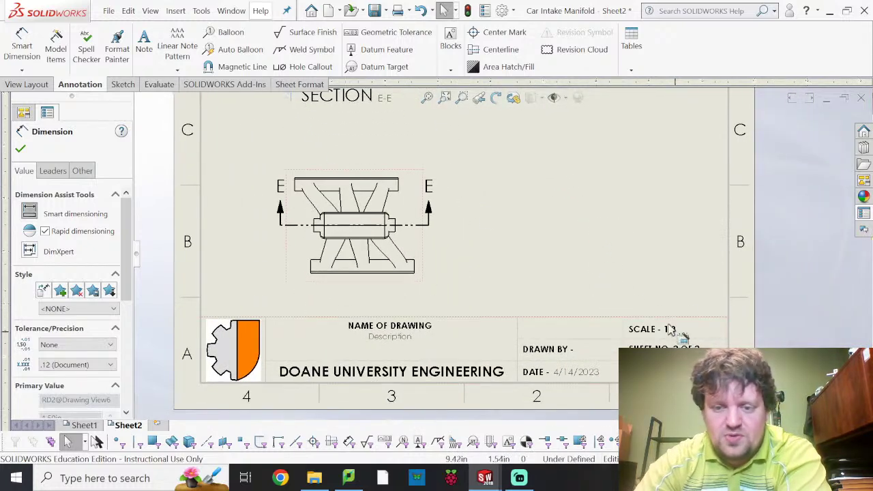
{"action": "mouse_move", "coordinate": [431, 171]}
{"action": "middle_mouse_down"}
{"action": "mouse_move", "coordinate": [532, 244]}
{"action": "mouse_move", "coordinate": [561, 303]}
{"action": "middle_mouse_up"}
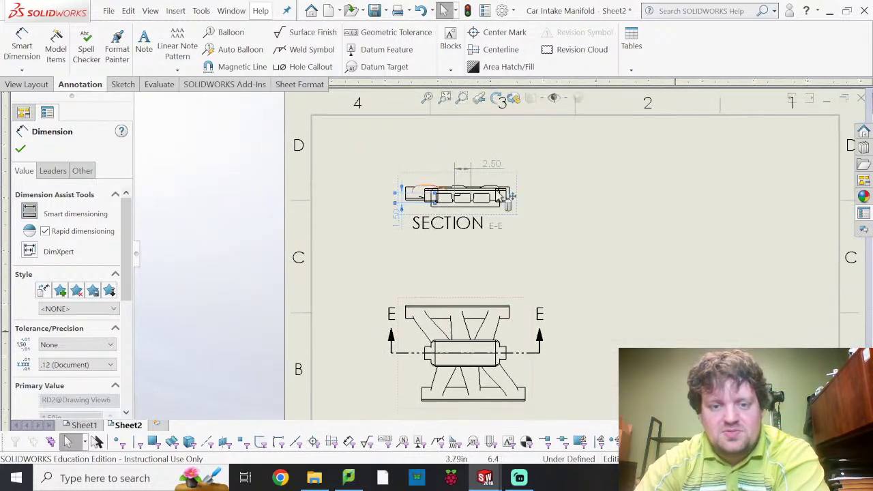
{"action": "scroll", "coordinate": [471, 197], "scroll_direction": "down", "scroll_amount": 4}
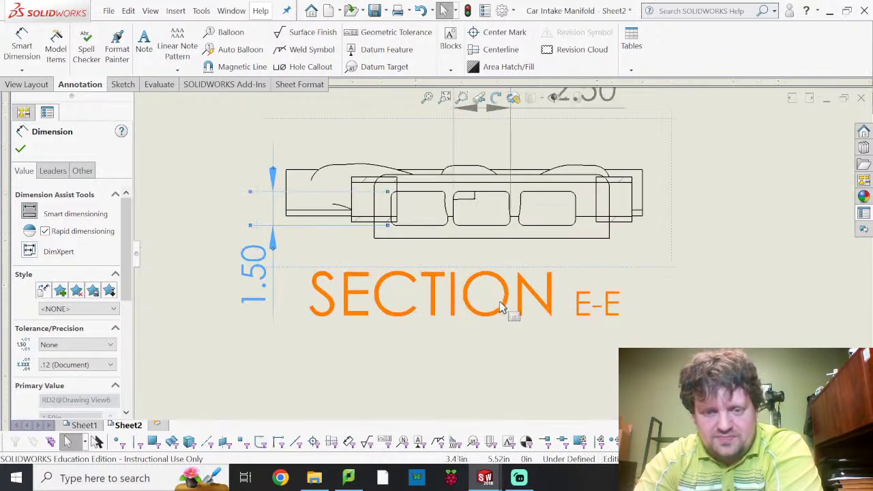
{"action": "scroll", "coordinate": [506, 315], "scroll_direction": "up", "scroll_amount": 3}
{"action": "scroll", "coordinate": [506, 315], "scroll_direction": "up", "scroll_amount": 2}
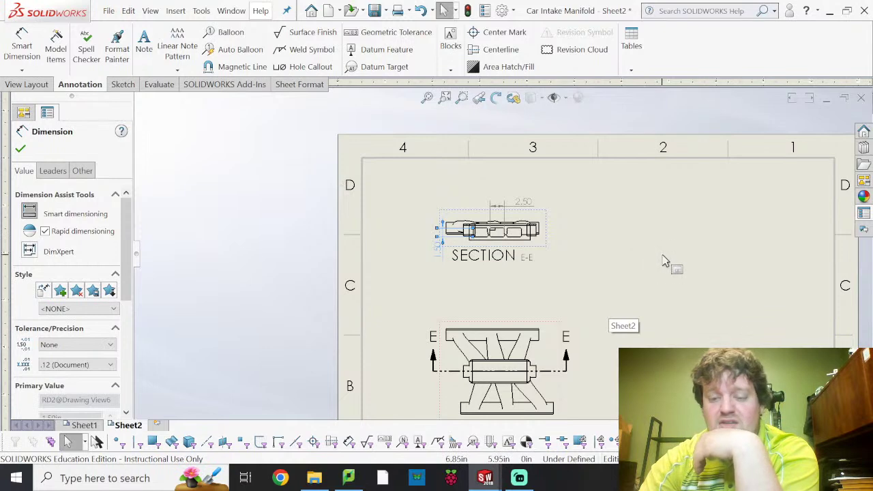
{"action": "mouse_move", "coordinate": [664, 243]}
{"action": "middle_mouse_down", "text": "ctrl"}
{"action": "mouse_move", "coordinate": [627, 209]}
{"action": "mouse_move", "coordinate": [470, 191]}
{"action": "middle_mouse_up", "text": "ctrl"}
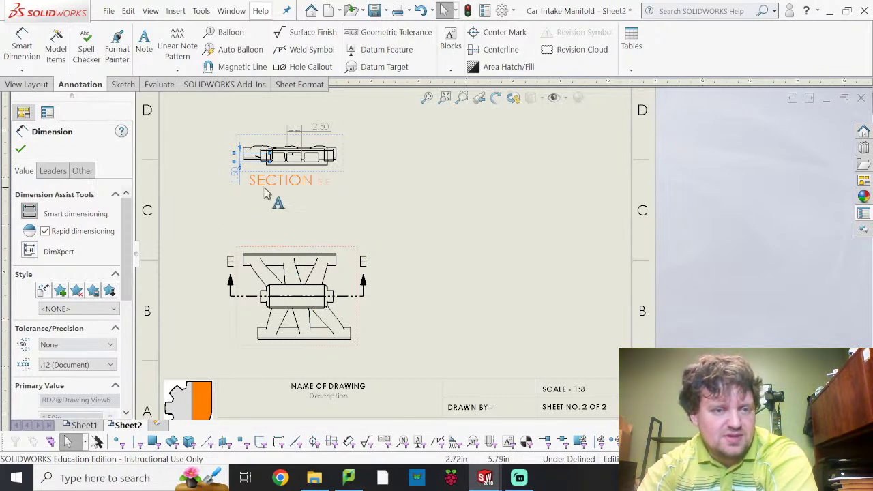
{"action": "left_click", "coordinate": [370, 209]}
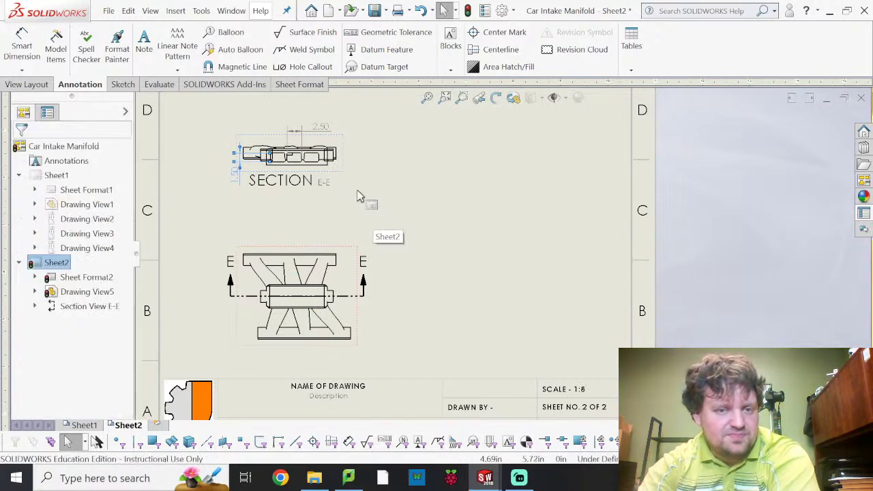
{"action": "left_click", "coordinate": [41, 84]}
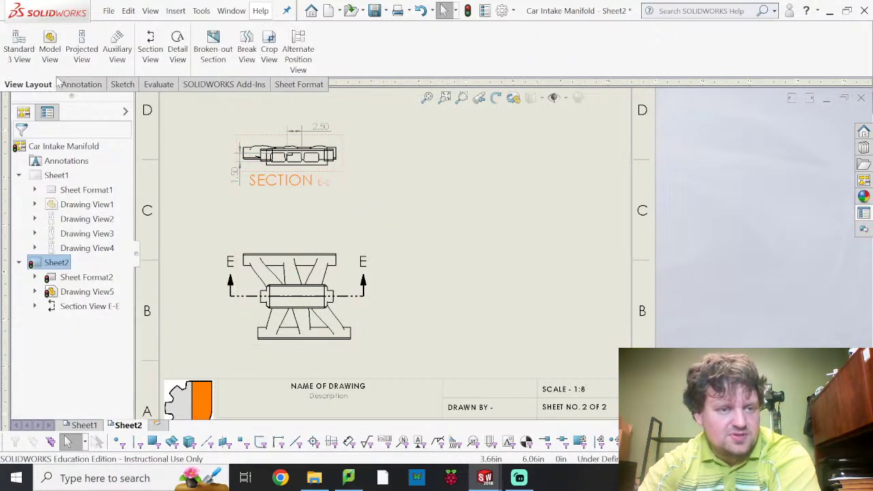
{"action": "left_click", "coordinate": [150, 48]}
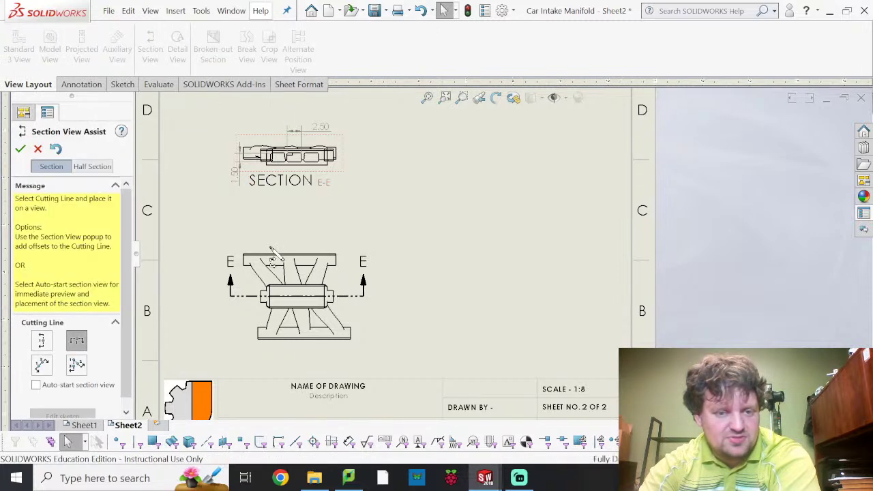
{"action": "left_click", "coordinate": [76, 365]}
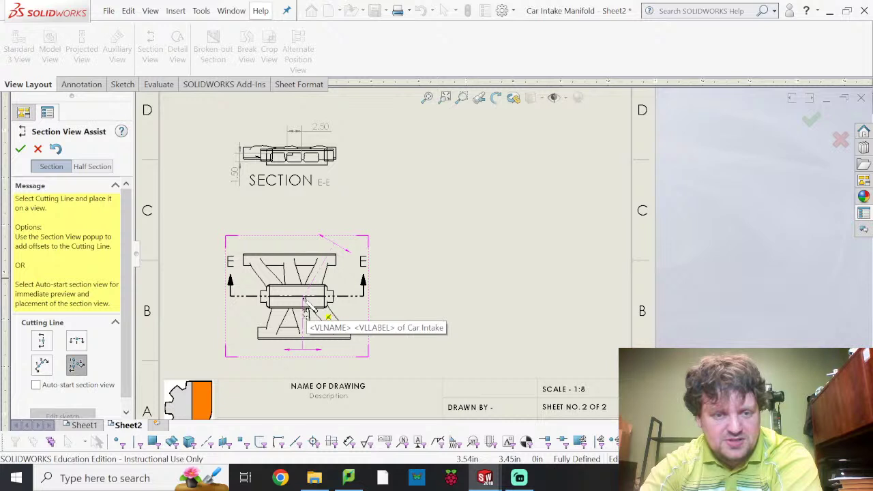
{"action": "left_click", "coordinate": [304, 301]}
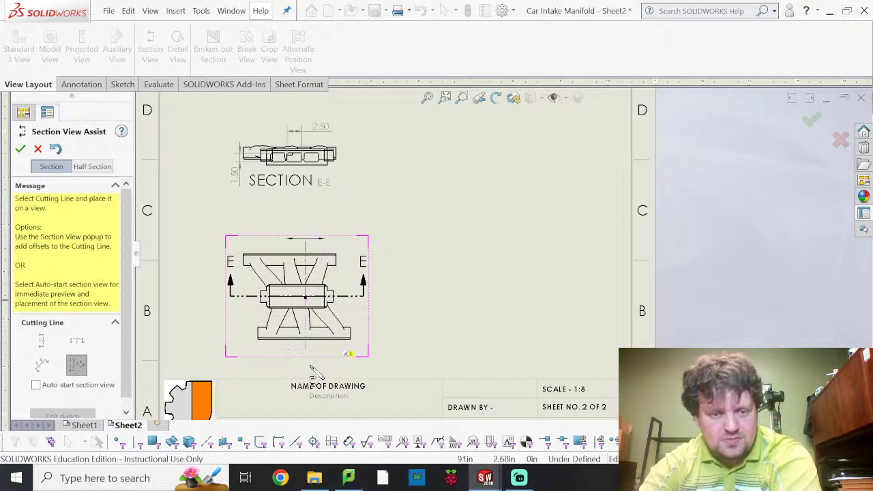
{"action": "key", "text": "f"}
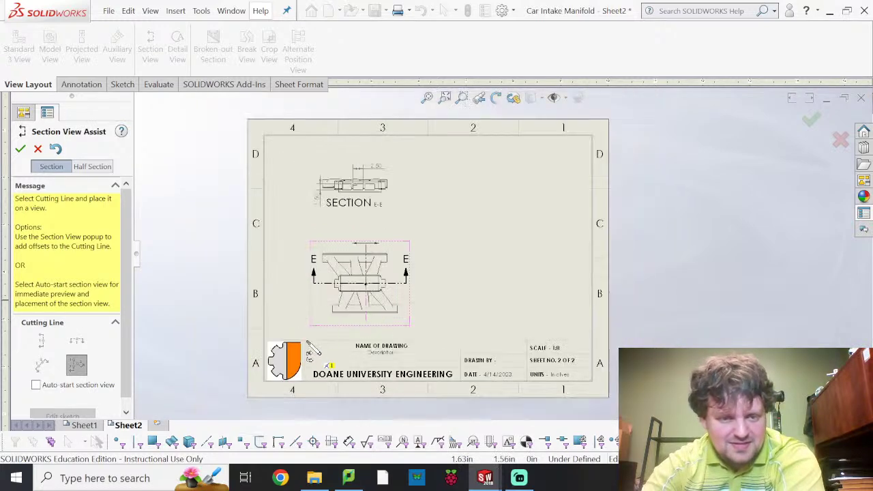
{"action": "scroll", "coordinate": [376, 323], "scroll_direction": "down", "scroll_amount": 5}
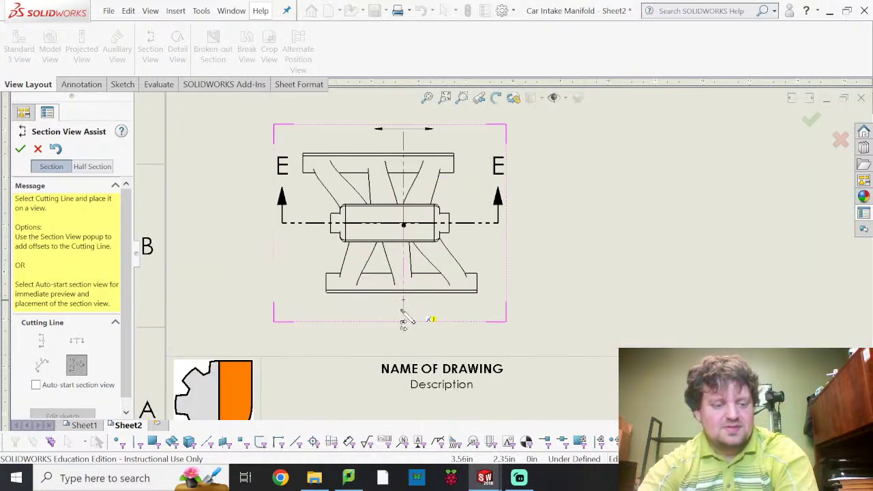
{"action": "left_click", "coordinate": [399, 309]}
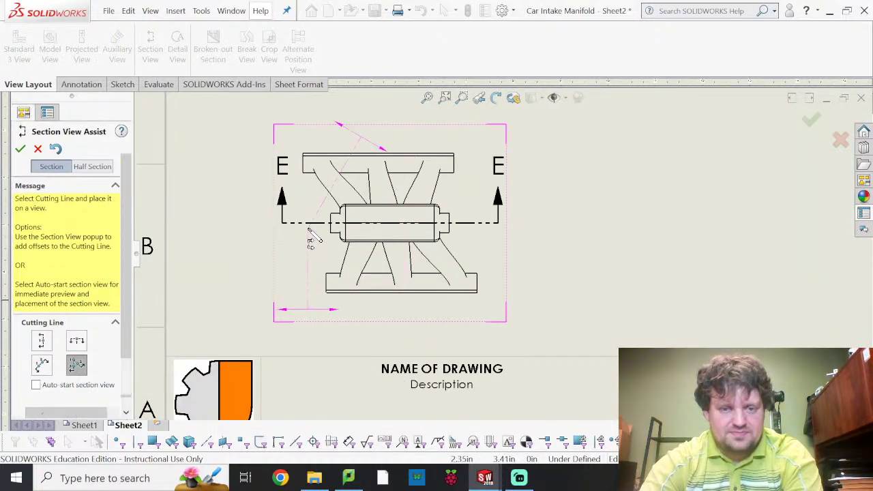
{"action": "key", "text": "Escape"}
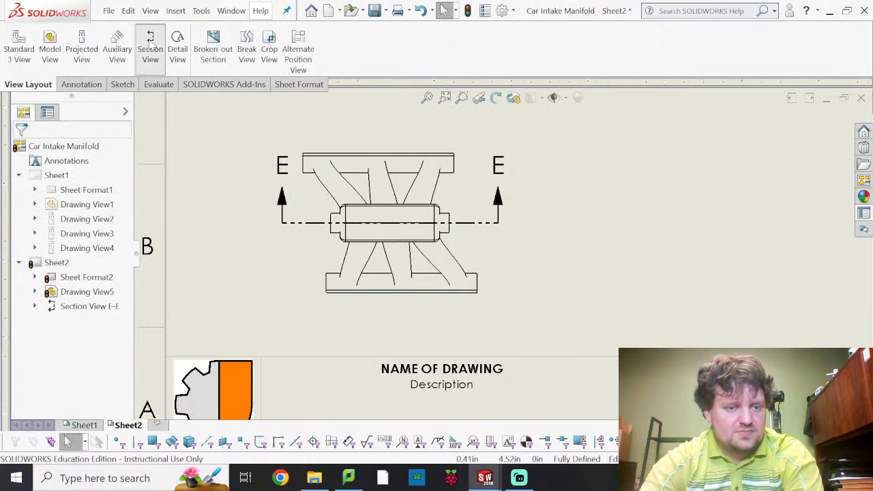
- Create an aligned section view bent at the plenum centreline, one leg straight down and one along the upper-right runner, placed right of the manifold view
{"action": "left_click", "coordinate": [149, 42]}
{"action": "left_click", "coordinate": [77, 366]}
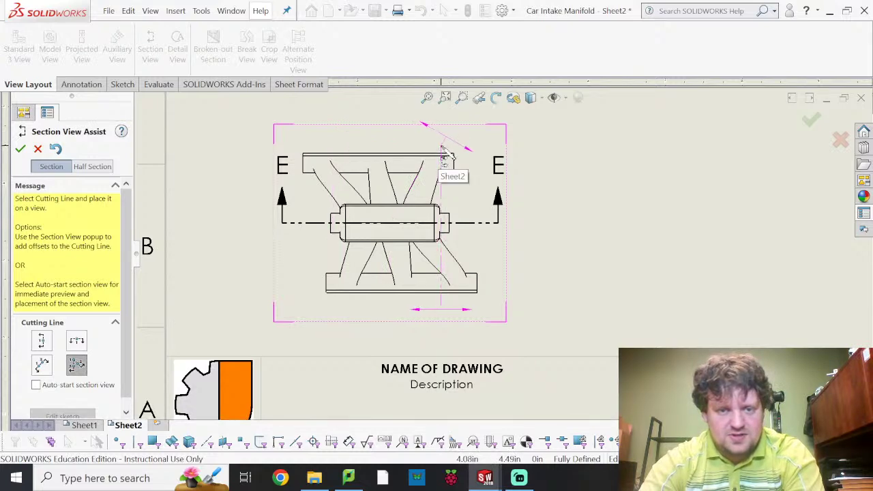
{"action": "left_click", "coordinate": [444, 144]}
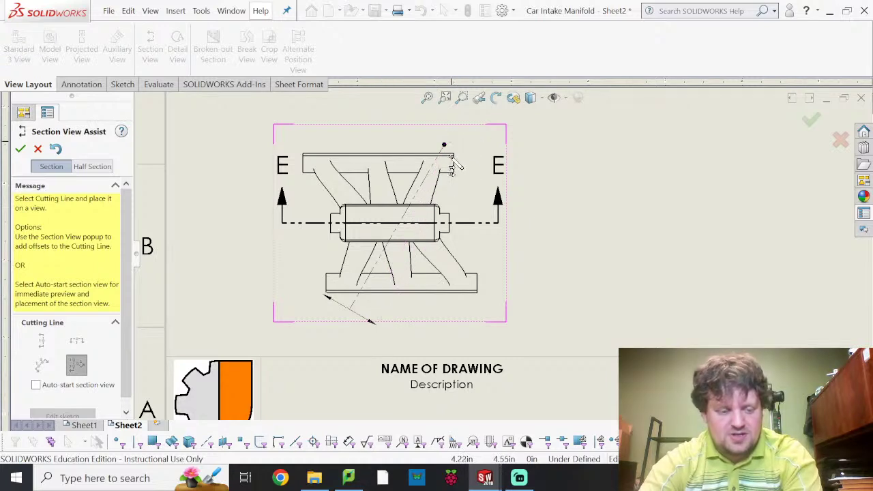
{"action": "key", "text": "Escape"}
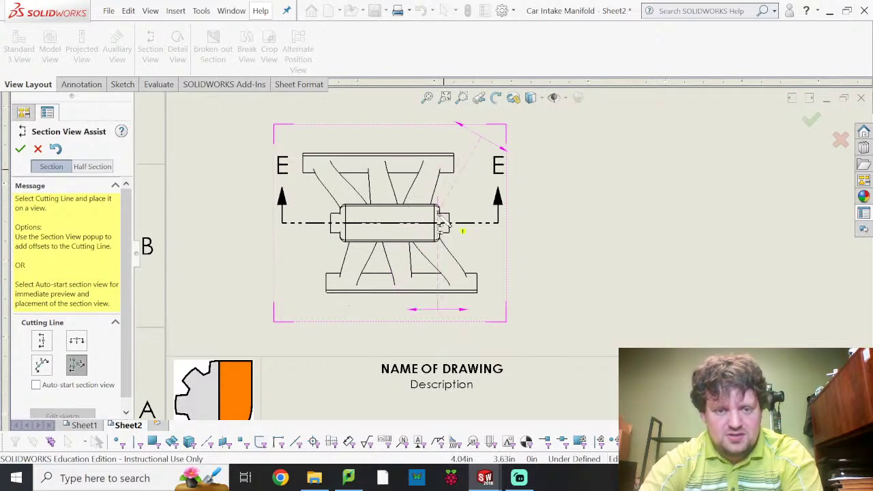
{"action": "left_click", "coordinate": [400, 223]}
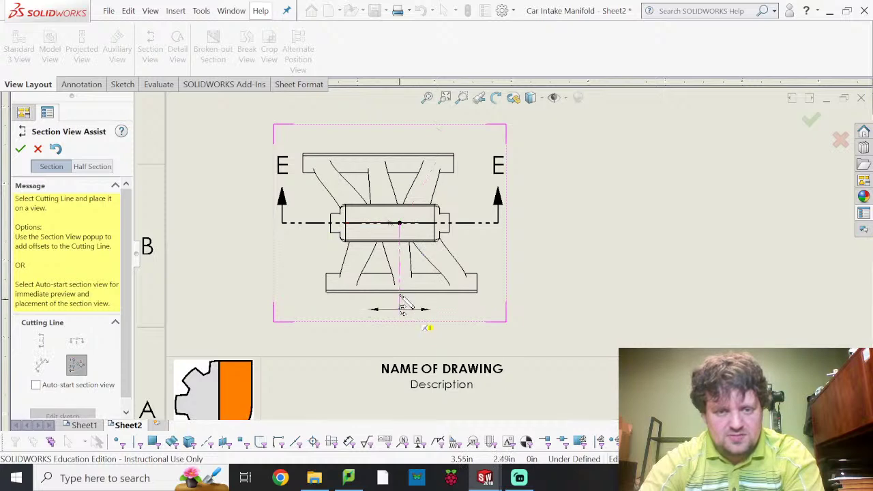
{"action": "left_click", "coordinate": [442, 167]}
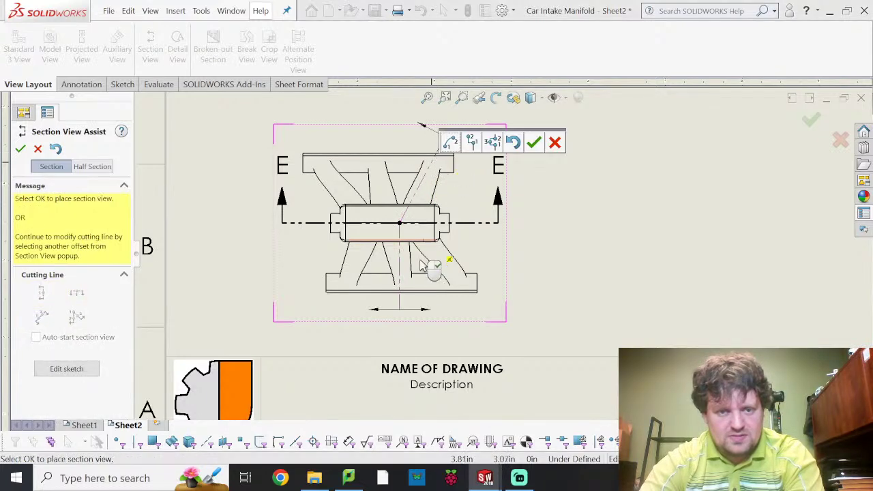
{"action": "left_click", "coordinate": [534, 142]}
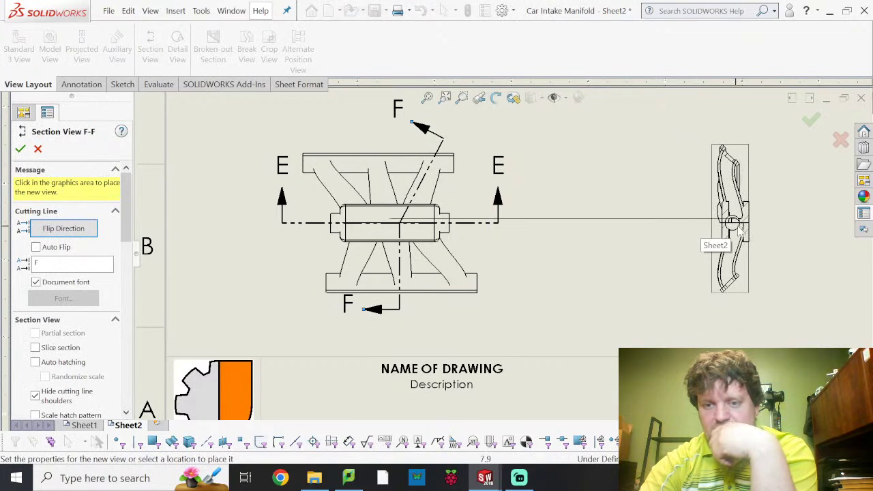
{"action": "left_click", "coordinate": [760, 232]}
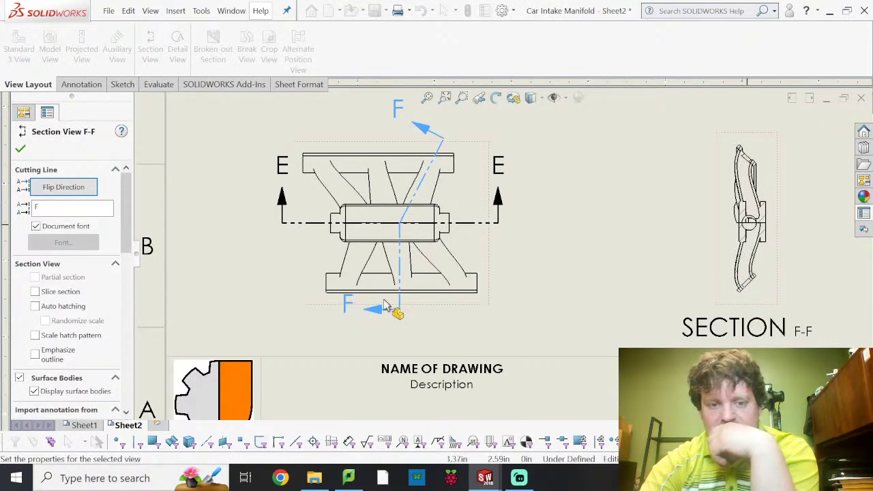
- Inspect the cut runners and plenum in section F-F against its cutting line on the manifold view
{"action": "scroll", "coordinate": [756, 183], "scroll_direction": "up", "scroll_amount": 2}
{"action": "scroll", "coordinate": [723, 194], "scroll_direction": "down", "scroll_amount": 4}
{"action": "scroll", "coordinate": [573, 233], "scroll_direction": "down", "scroll_amount": 5}
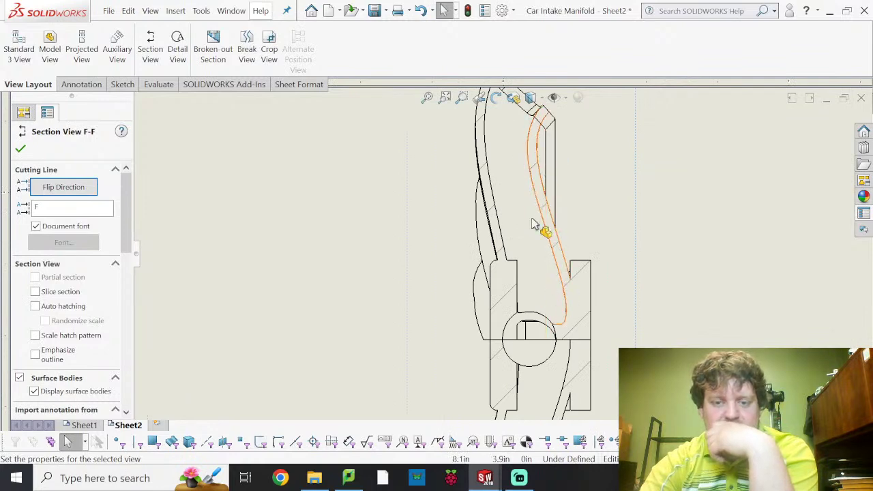
{"action": "scroll", "coordinate": [537, 297], "scroll_direction": "up", "scroll_amount": 6}
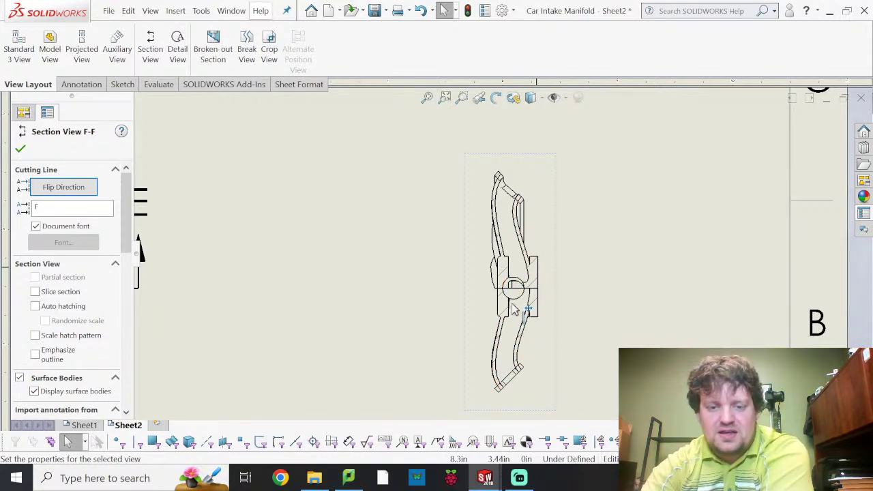
{"action": "scroll", "coordinate": [438, 318], "scroll_direction": "up", "scroll_amount": 2}
{"action": "scroll", "coordinate": [439, 318], "scroll_direction": "up", "scroll_amount": 1}
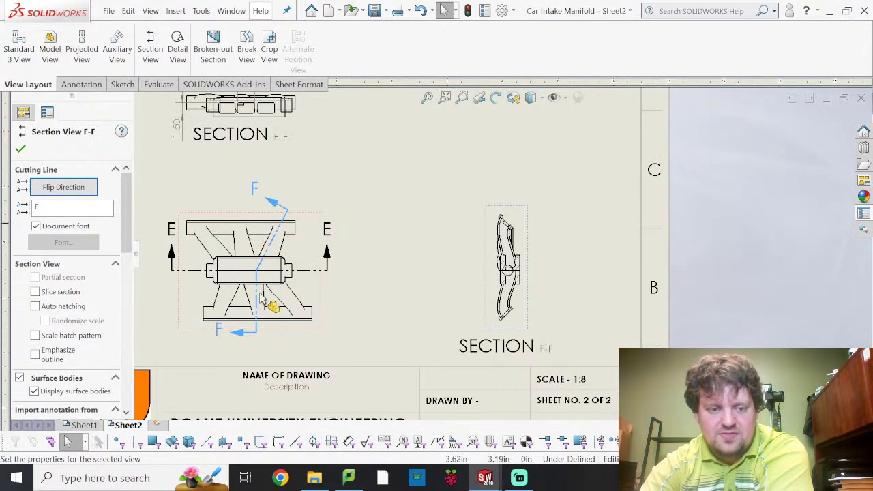
{"action": "left_click", "coordinate": [397, 276]}
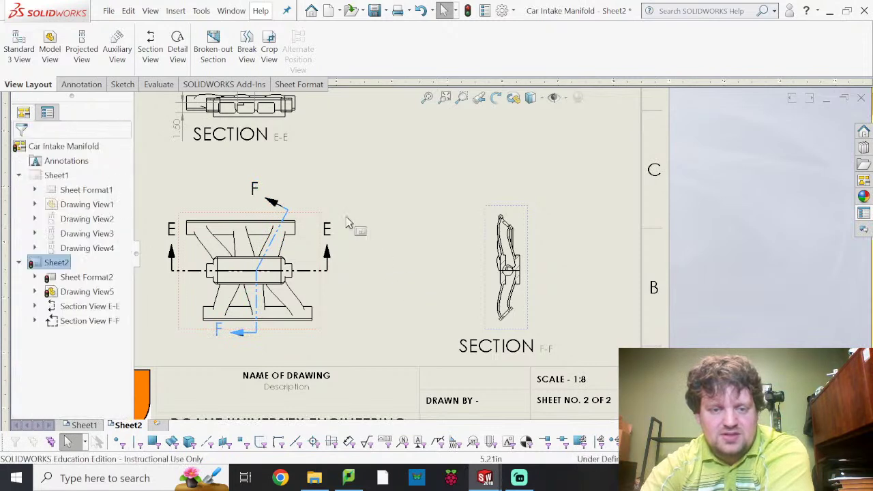
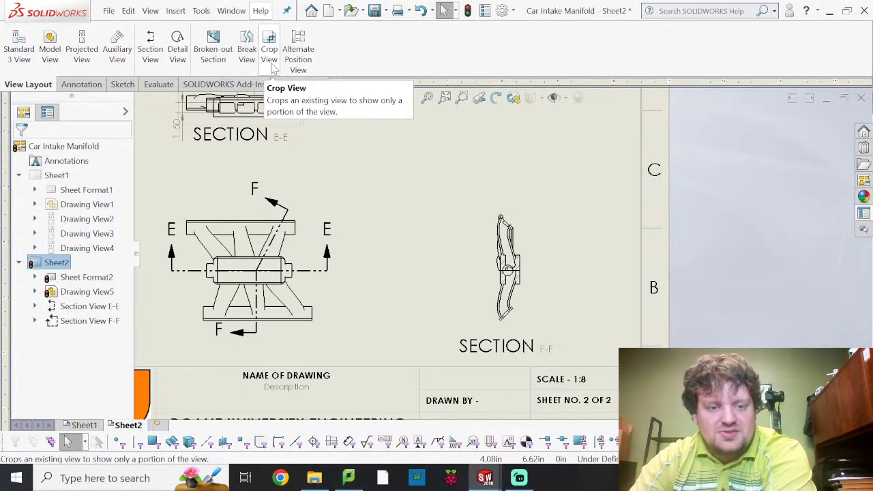
{"action": "left_click", "coordinate": [271, 66]}
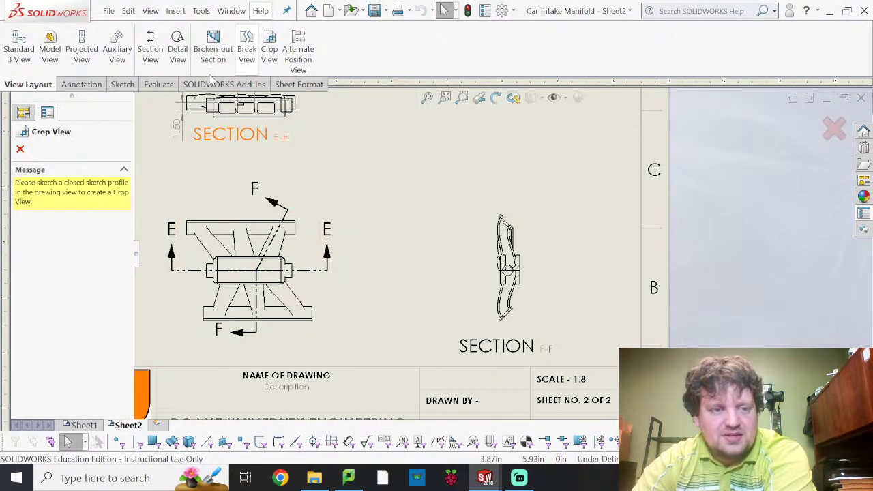
{"action": "left_click", "coordinate": [21, 151]}
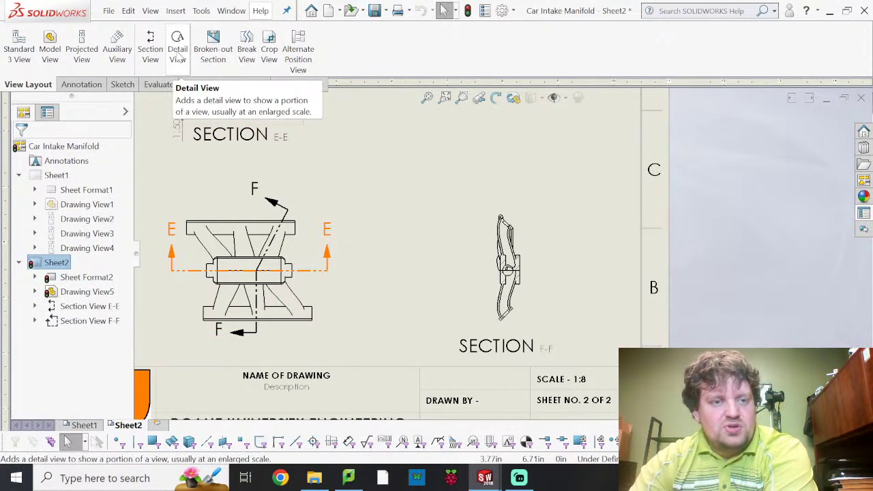
- Create a detail view of the manifold view's lower-right runner end, with a circle of about 2.5 in radius, placed above section F-F
{"action": "left_click", "coordinate": [177, 55]}
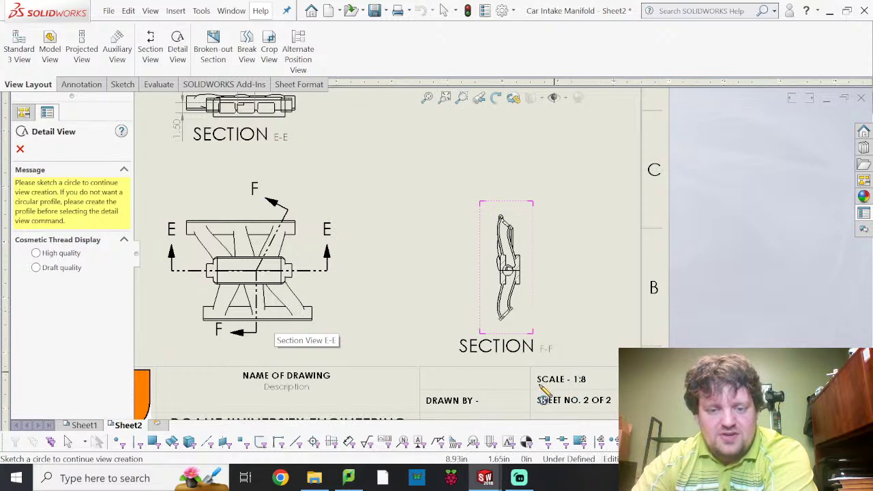
{"action": "left_click", "coordinate": [295, 311]}
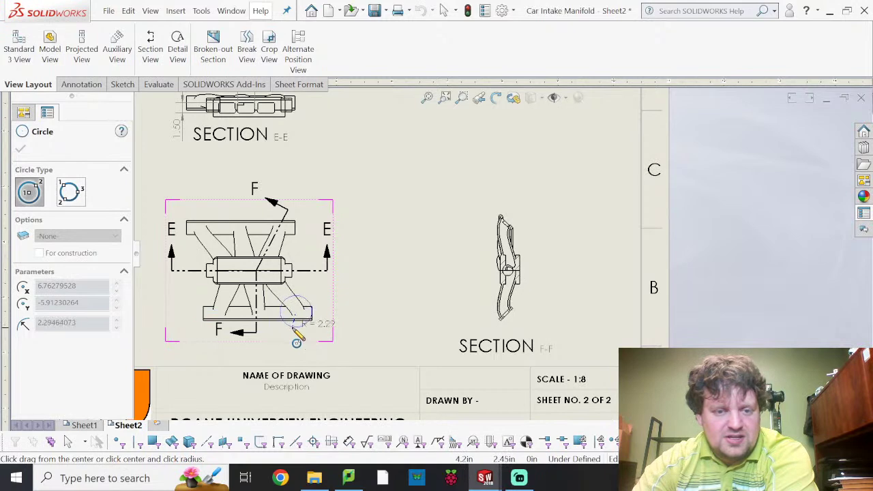
{"action": "key", "text": "Escape"}
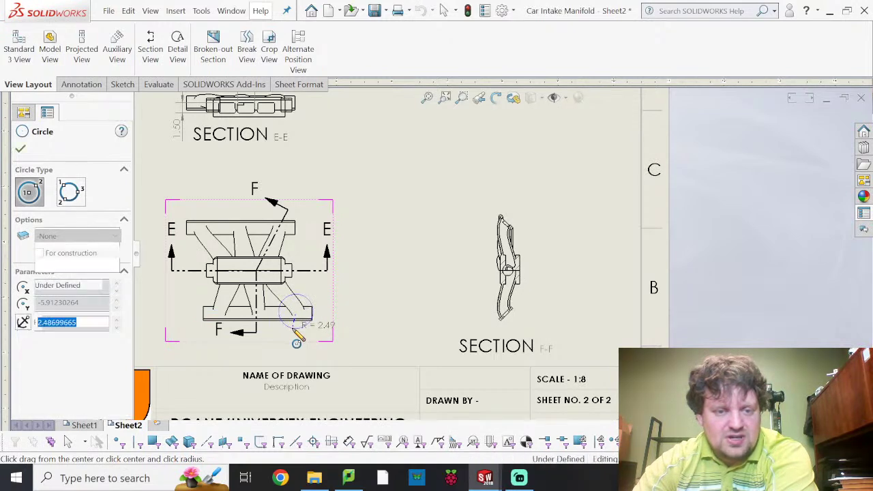
{"action": "left_click", "coordinate": [305, 324]}
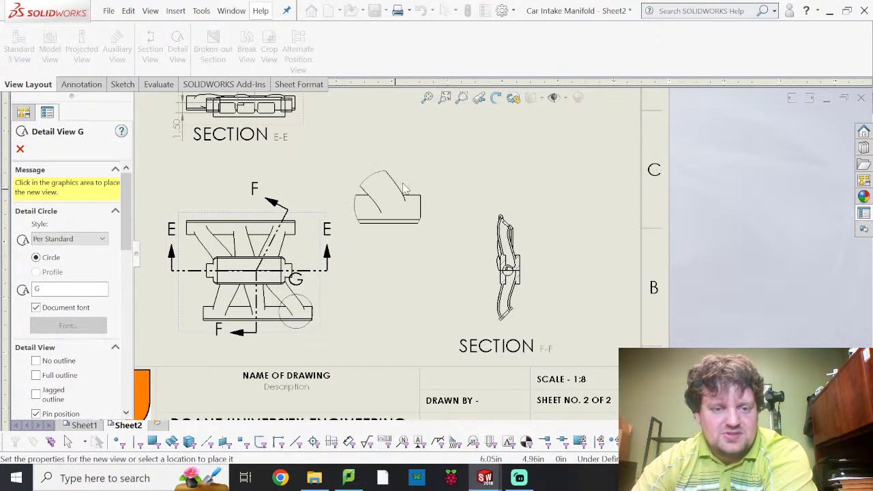
{"action": "middle_click_drag", "start_coordinate": [430, 179], "coordinate": [379, 232]}
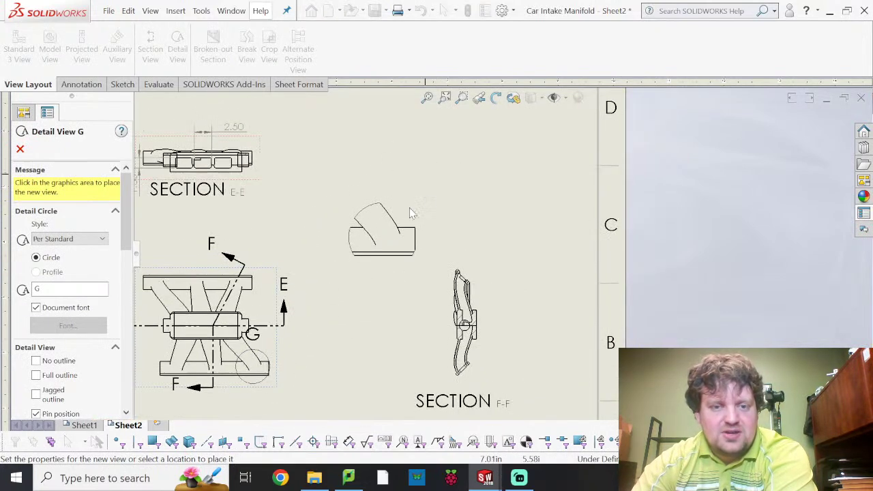
{"action": "left_click", "coordinate": [457, 148]}
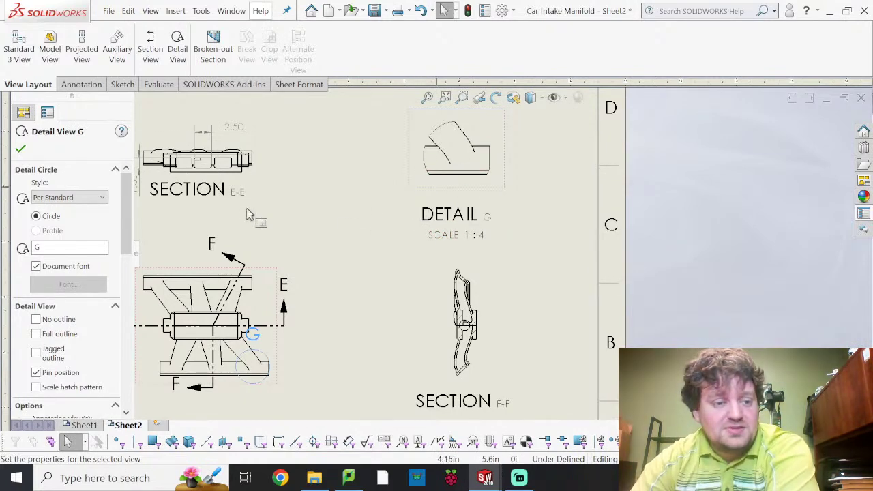
- Delete detail view G together with its detail circle and sketch
{"action": "left_click", "coordinate": [471, 191]}
{"action": "key", "text": "Delete"}
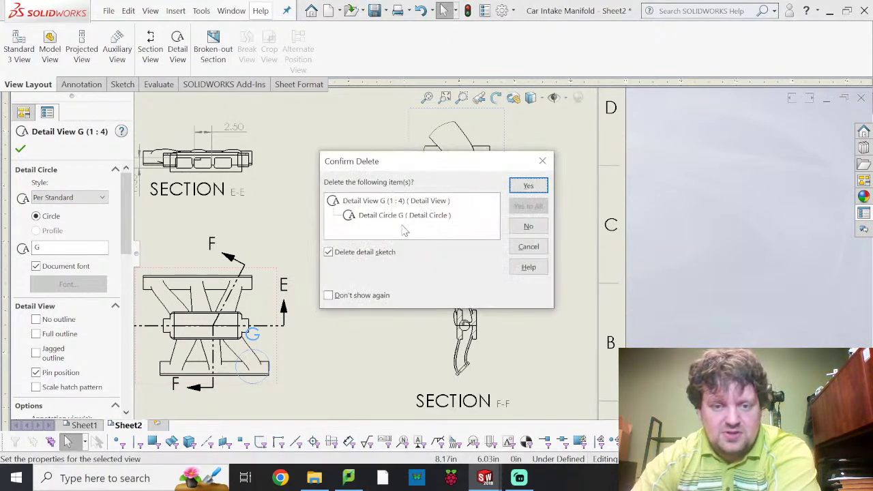
{"action": "left_click", "coordinate": [522, 185]}
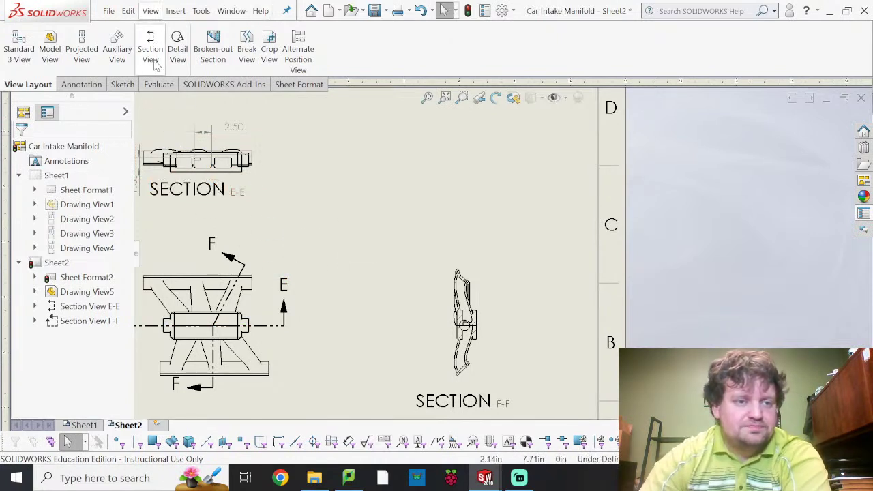
- Insert a front model view of Car Intake Manifold in the empty area off the sheet's right edge, without any projected views
{"action": "left_click", "coordinate": [52, 60]}
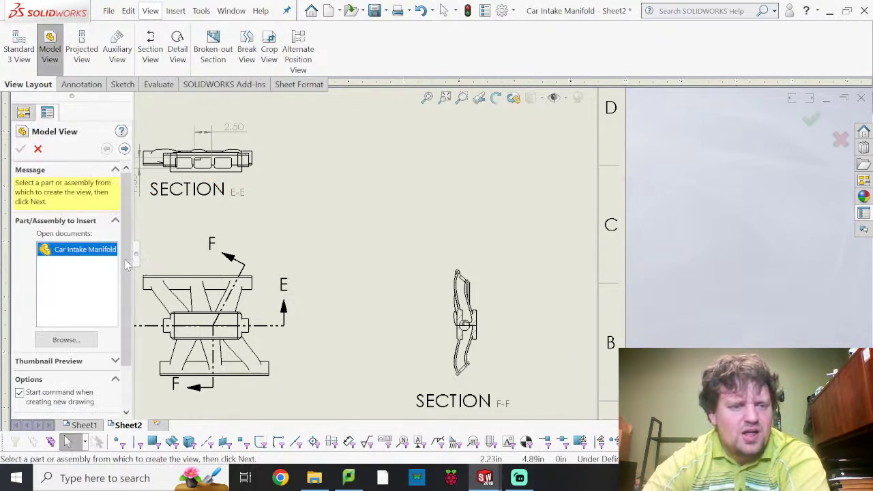
{"action": "left_click", "coordinate": [83, 250]}
{"action": "double_click", "coordinate": [83, 250]}
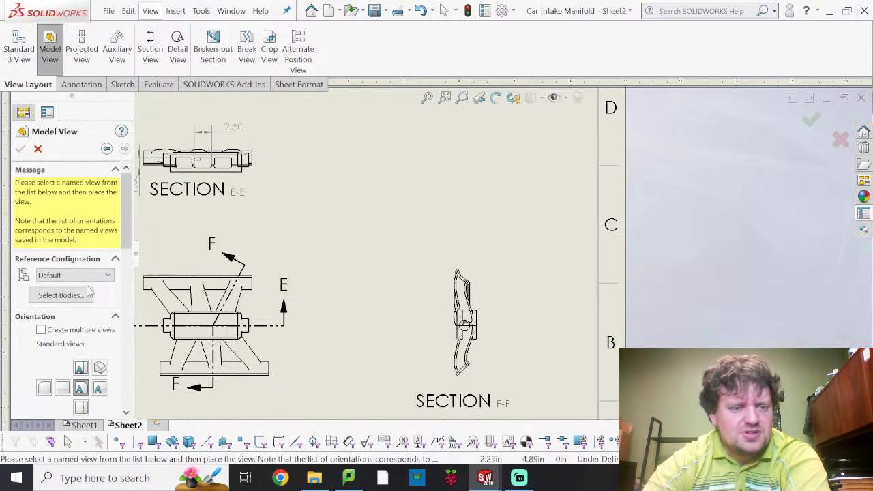
{"action": "left_click", "coordinate": [729, 297]}
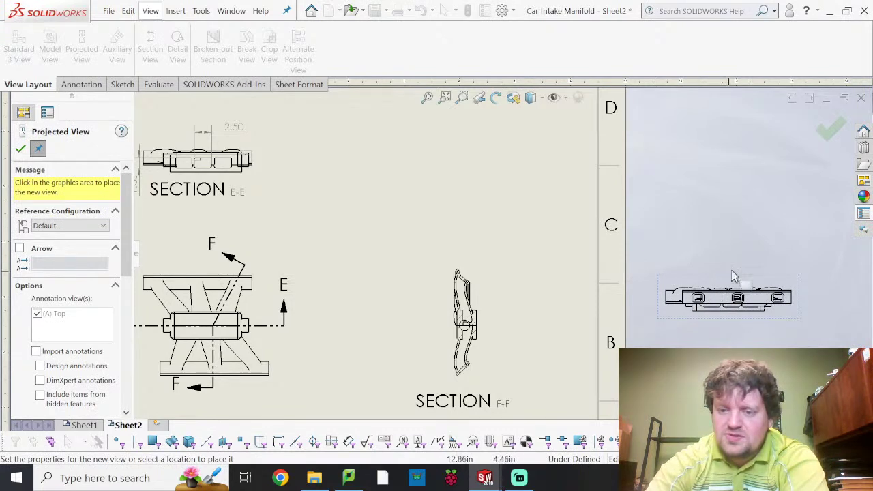
{"action": "left_click", "coordinate": [610, 179]}
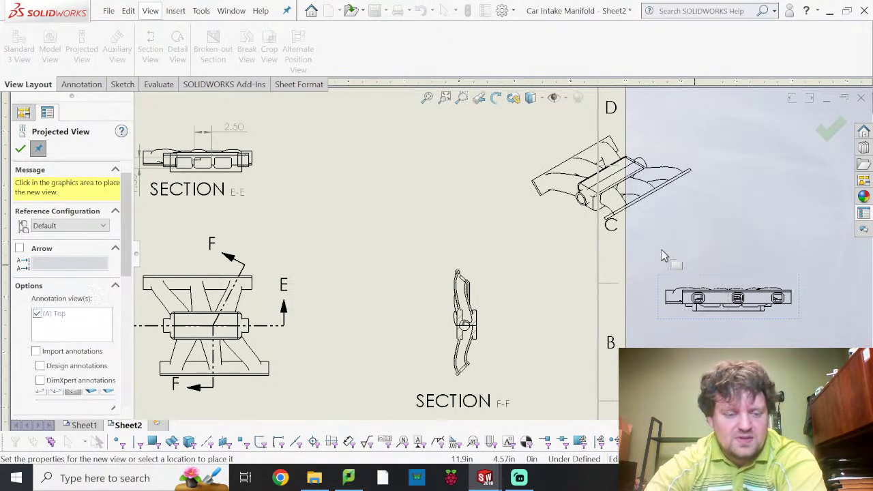
{"action": "key", "text": "Escape"}
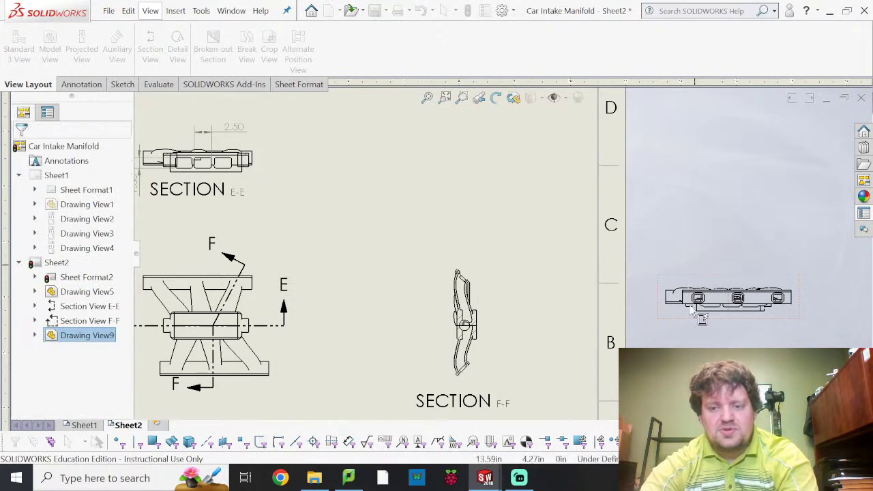
- Create a circular detail view around the leftmost port opening of the off-sheet front view, placed on the sheet above section F-F
{"action": "scroll", "coordinate": [681, 278], "scroll_direction": "down", "scroll_amount": 1}
{"action": "scroll", "coordinate": [680, 278], "scroll_direction": "up", "scroll_amount": 4}
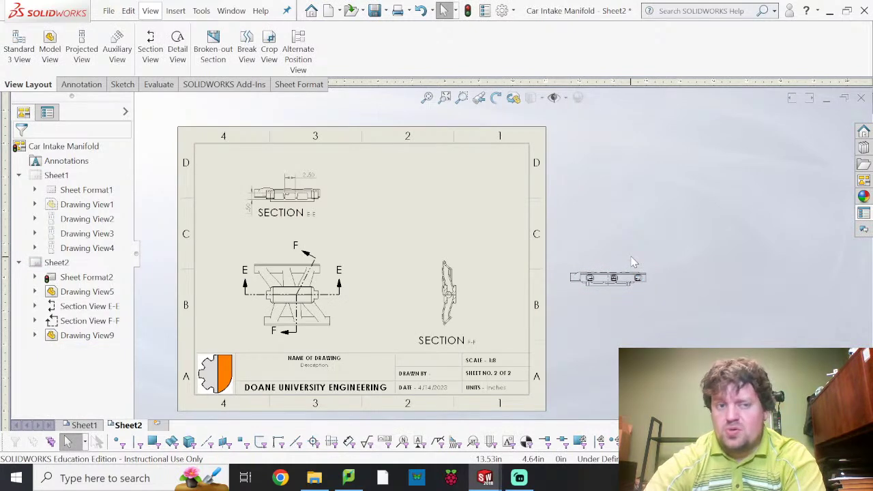
{"action": "left_click", "coordinate": [174, 54]}
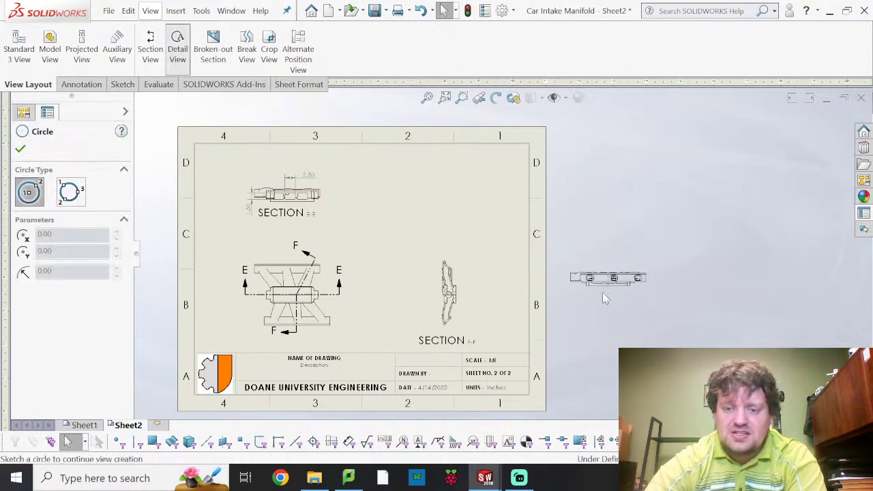
{"action": "scroll", "coordinate": [593, 280], "scroll_direction": "down", "scroll_amount": 5}
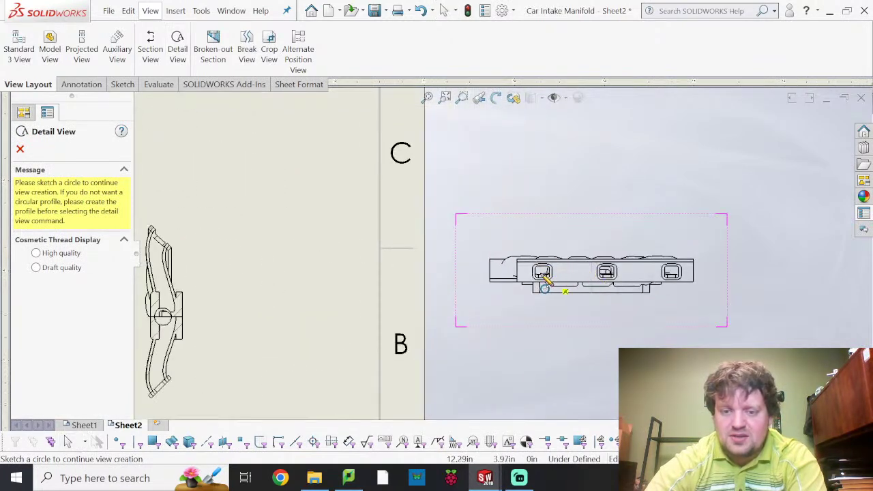
{"action": "left_click", "coordinate": [543, 272]}
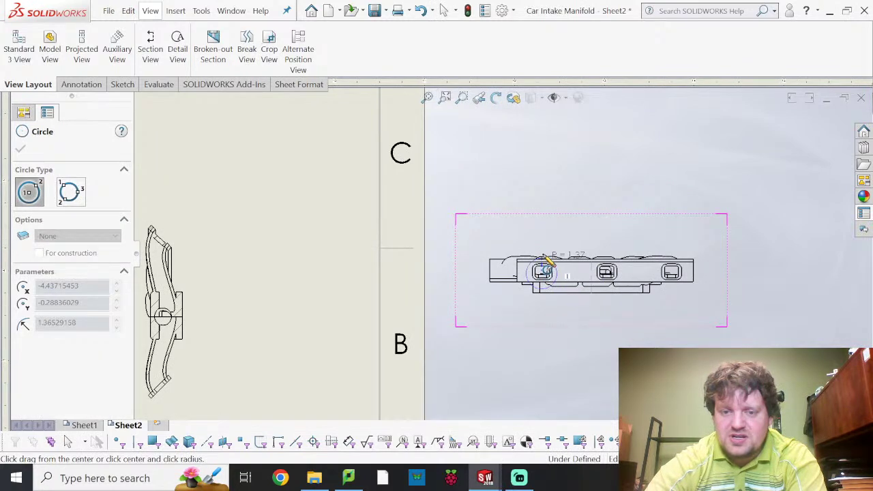
{"action": "left_click", "coordinate": [549, 262]}
{"action": "key", "text": "Escape"}
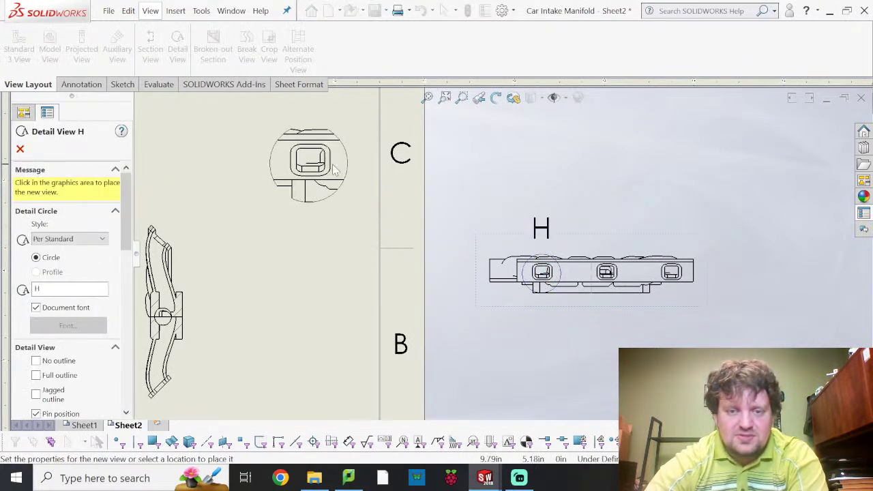
{"action": "scroll", "coordinate": [319, 166], "scroll_direction": "down", "scroll_amount": 3}
{"action": "scroll", "coordinate": [319, 168], "scroll_direction": "up", "scroll_amount": 5}
{"action": "scroll", "coordinate": [349, 156], "scroll_direction": "up", "scroll_amount": 1}
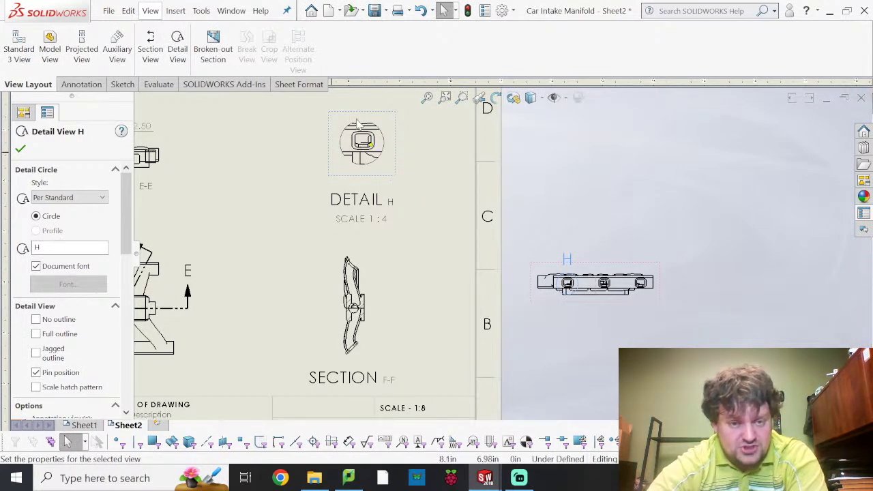
- Set the custom scale of the port detail view to 1:2
{"action": "scroll", "coordinate": [61, 273], "scroll_direction": "down", "scroll_amount": 5}
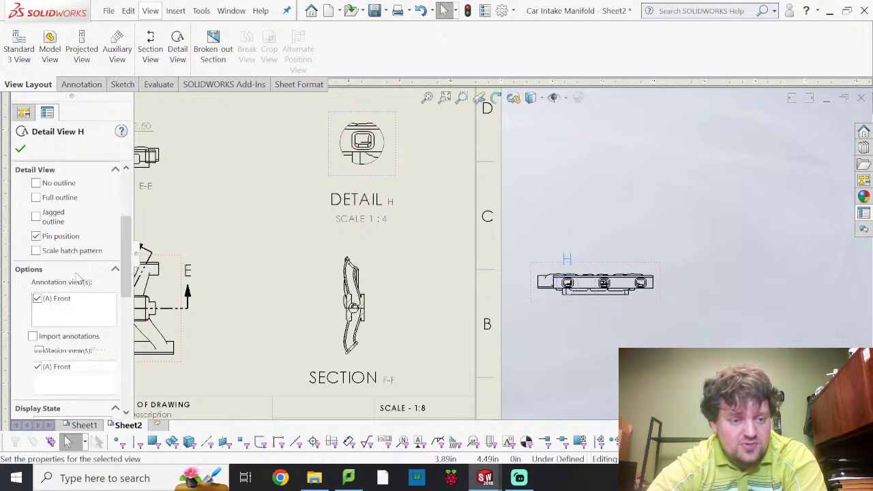
{"action": "scroll", "coordinate": [77, 273], "scroll_direction": "down", "scroll_amount": 4}
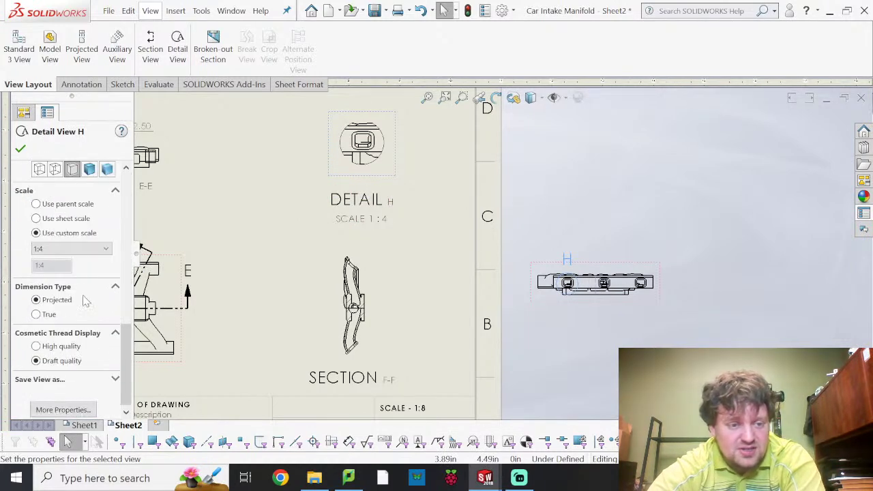
{"action": "scroll", "coordinate": [89, 321], "scroll_direction": "up", "scroll_amount": 2}
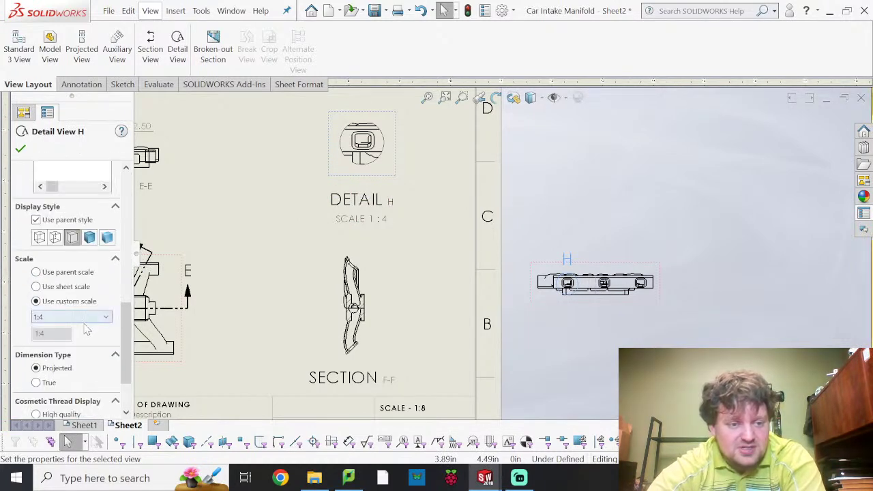
{"action": "left_click", "coordinate": [85, 323]}
{"action": "left_click", "coordinate": [67, 340]}
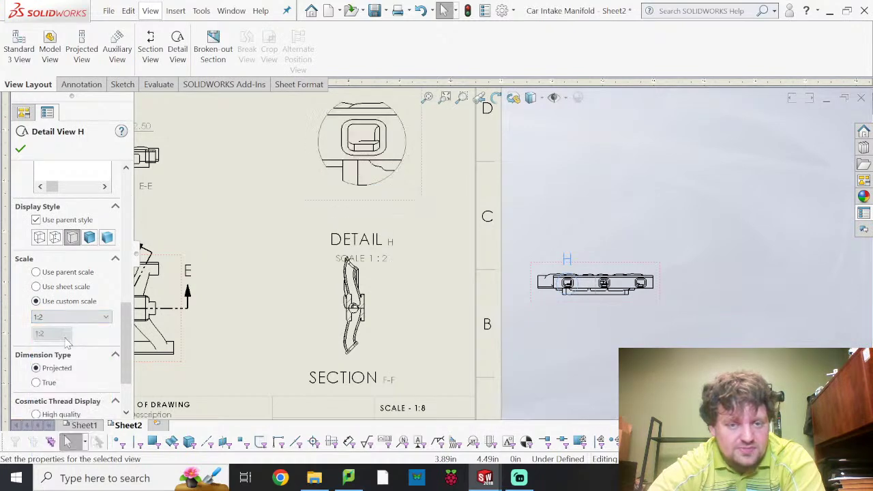
- Move the detail label up directly beneath its view, and shift the detail view slightly down and left on the sheet
{"action": "left_click_drag", "start_coordinate": [383, 240], "coordinate": [383, 204]}
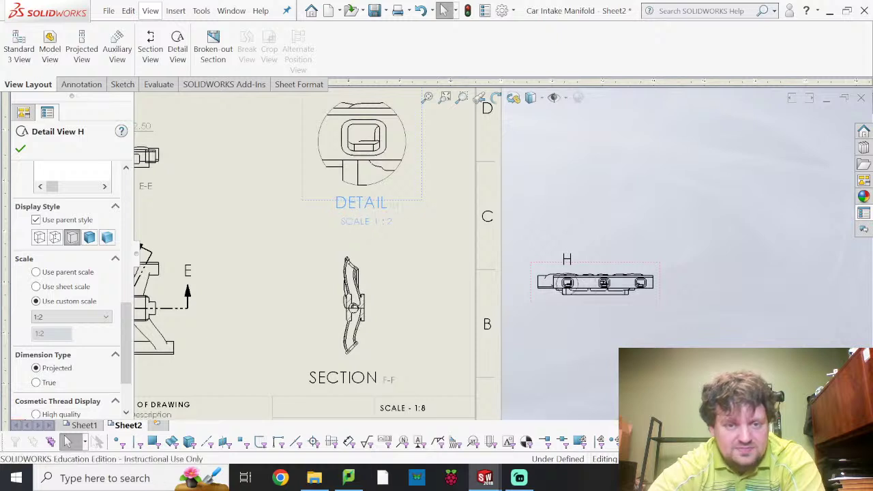
{"action": "left_click", "coordinate": [393, 222]}
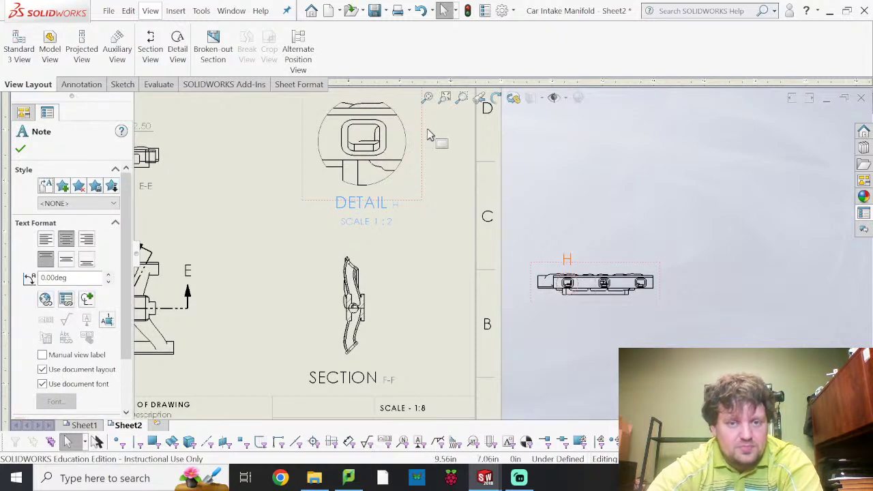
{"action": "left_click_drag", "start_coordinate": [423, 138], "coordinate": [397, 150]}
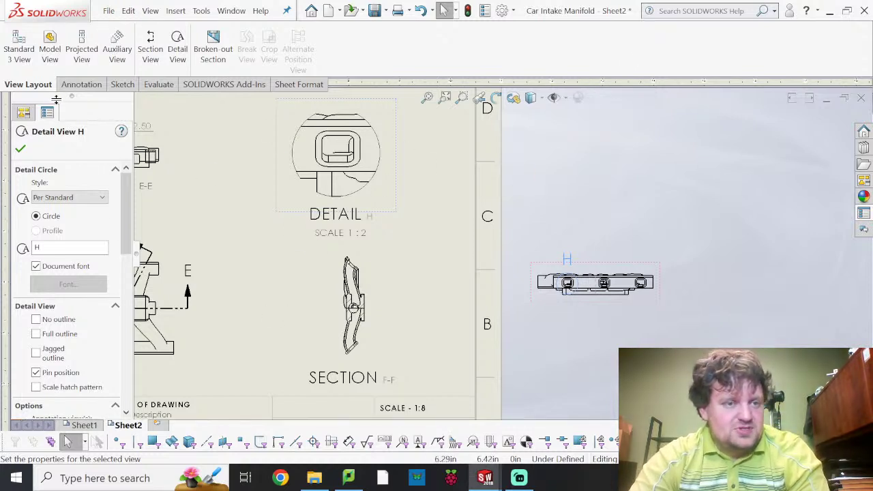
{"action": "left_click", "coordinate": [20, 148]}
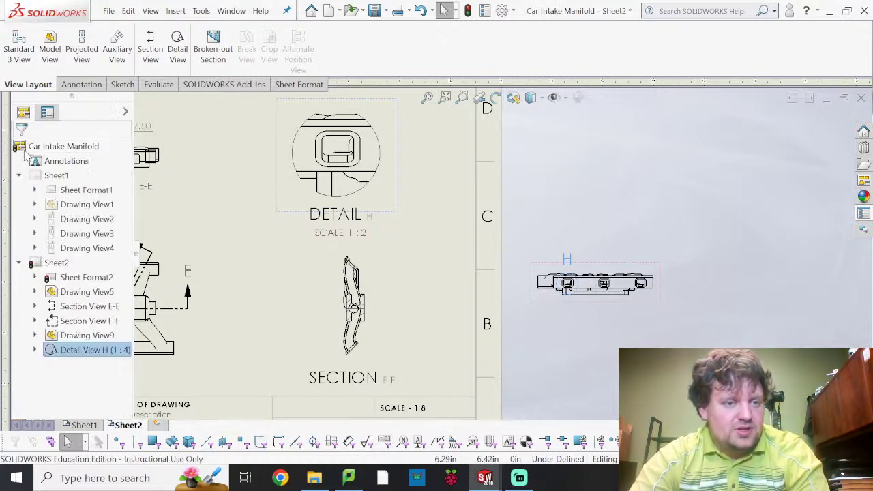
- Add a leader note reading "Detail view of the output port of the manifold" beside the port detail view on Sheet2
{"action": "left_click", "coordinate": [94, 86]}
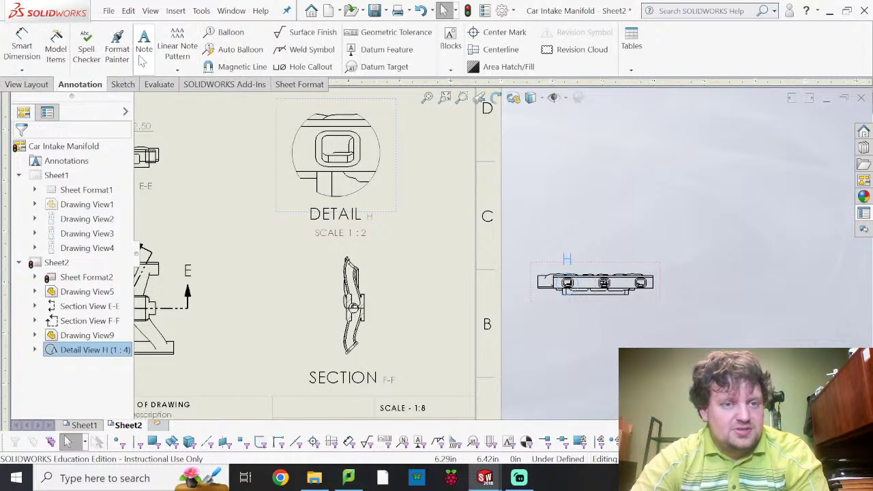
{"action": "left_click", "coordinate": [388, 127]}
{"action": "left_click", "coordinate": [417, 150]}
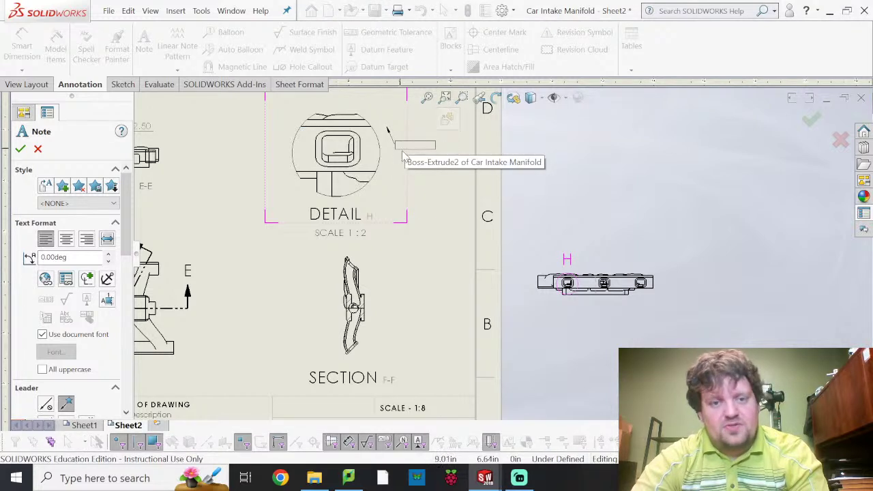
{"action": "left_click", "coordinate": [409, 149]}
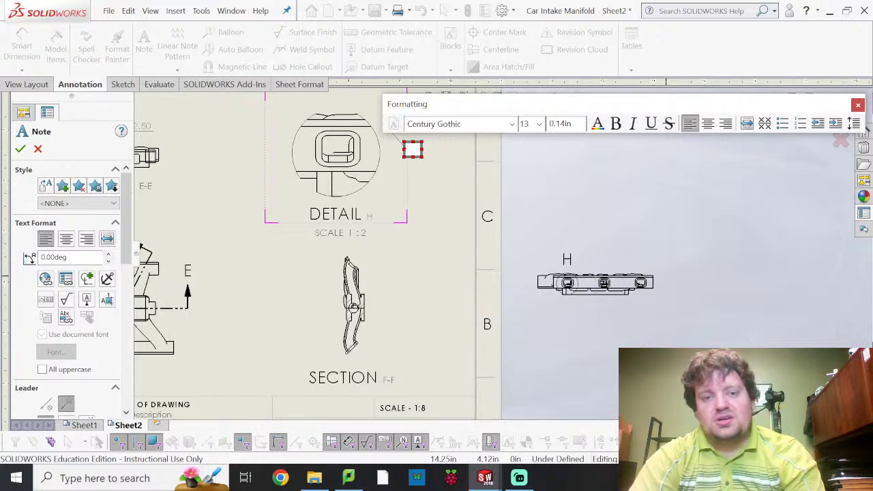
{"action": "type", "text": "Detail view"}
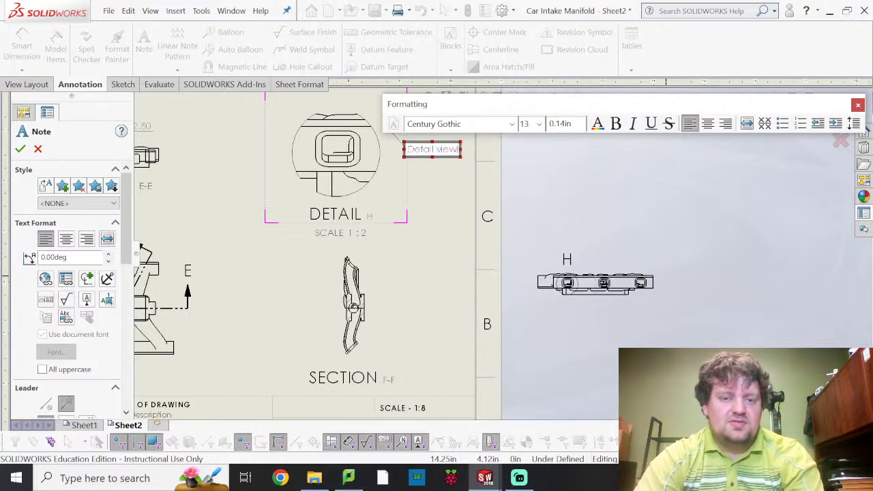
{"action": "key", "text": "Return"}
{"action": "type", "text": "of the output"}
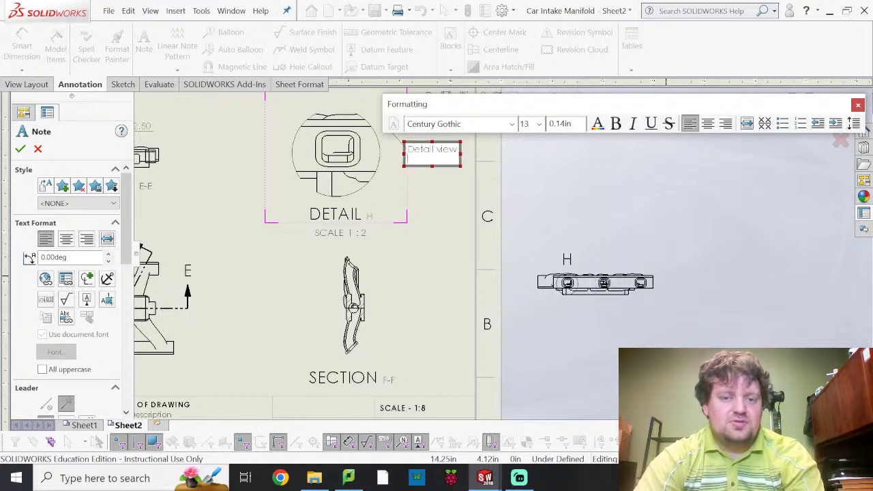
{"action": "key", "text": "Return"}
{"action": "type", "text": "port"}
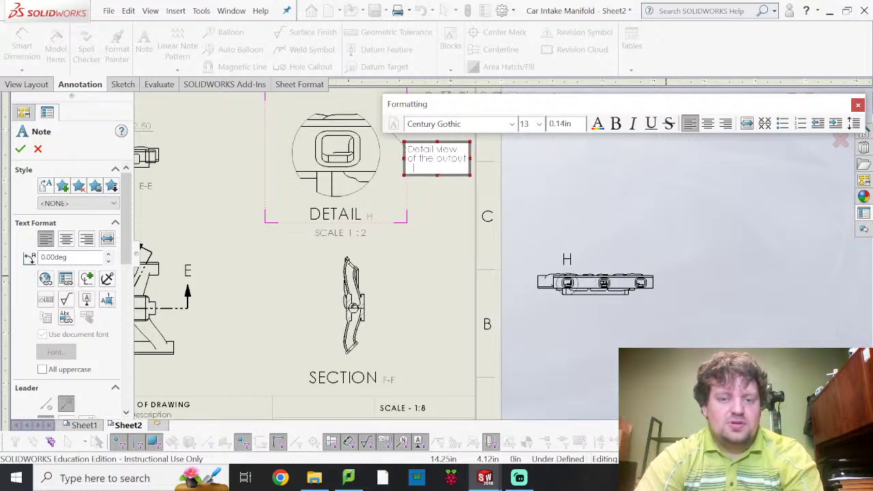
{"action": "type", "text": " of the"}
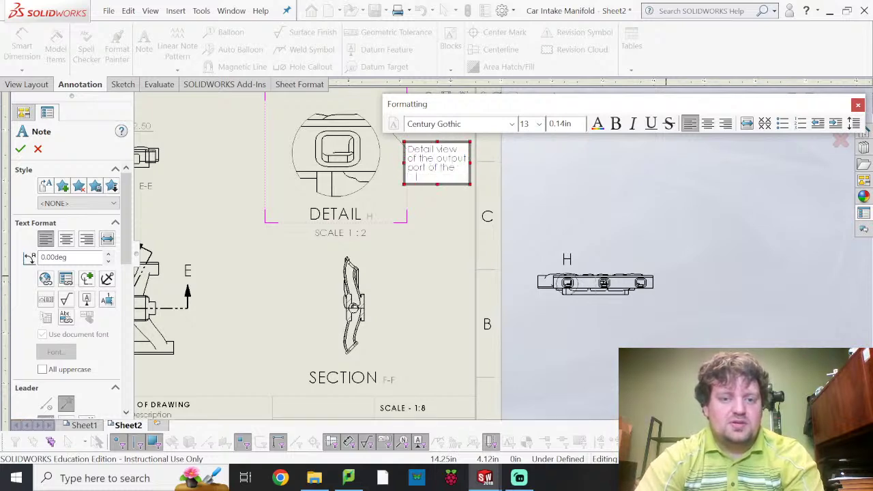
{"action": "type", "text": " manifold"}
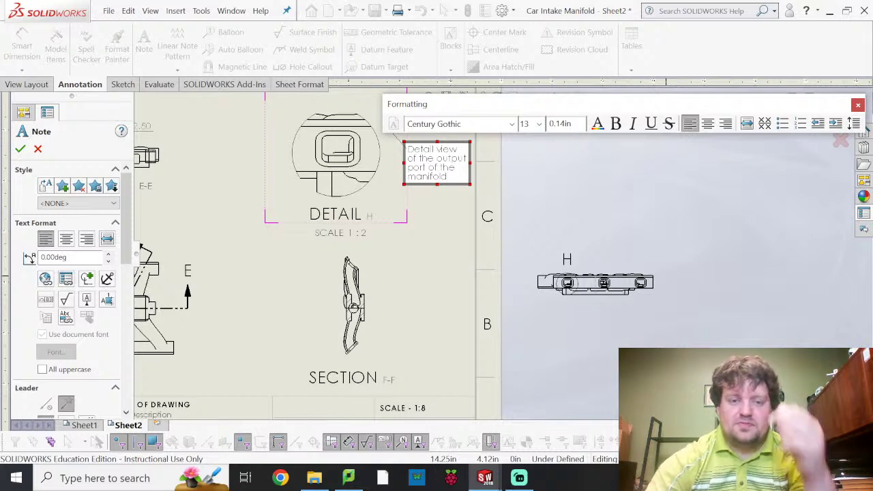
{"action": "left_click", "coordinate": [731, 227]}
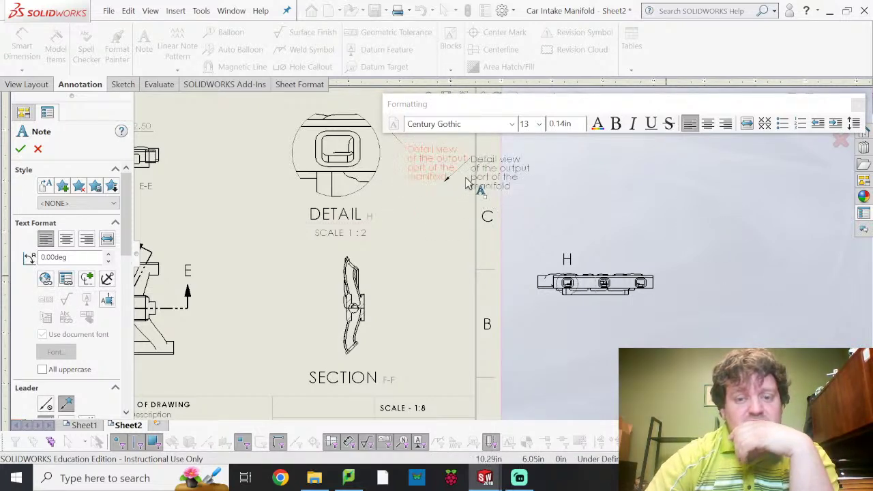
{"action": "key", "text": "Escape"}
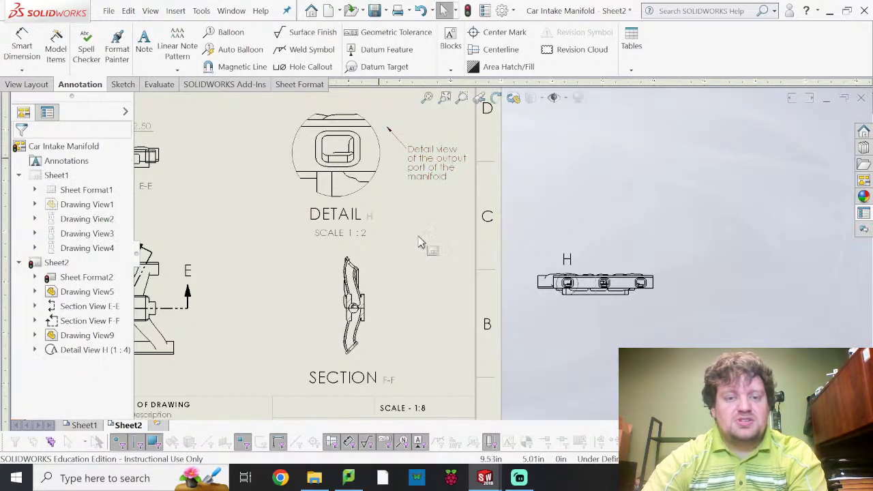
- Set the drawing name in Sheet1's title block to "Intake Manifold"
{"action": "key", "text": "z"}
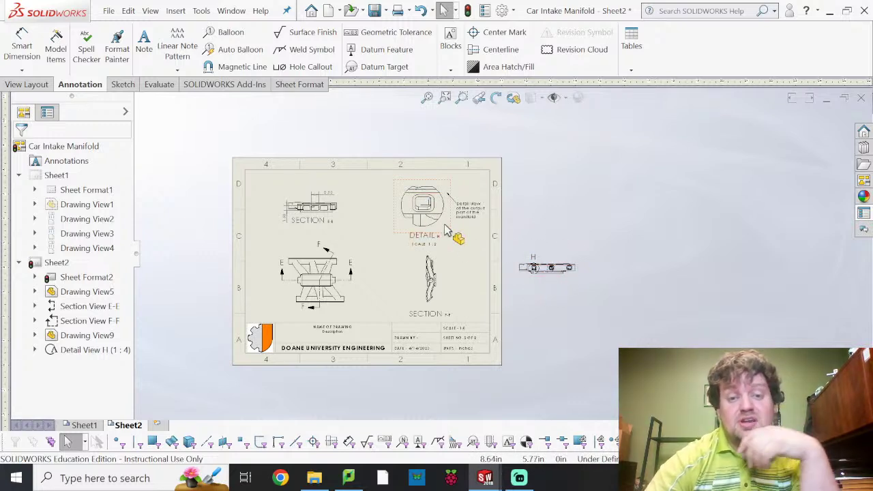
{"action": "scroll", "coordinate": [420, 255], "scroll_direction": "up", "scroll_amount": 1}
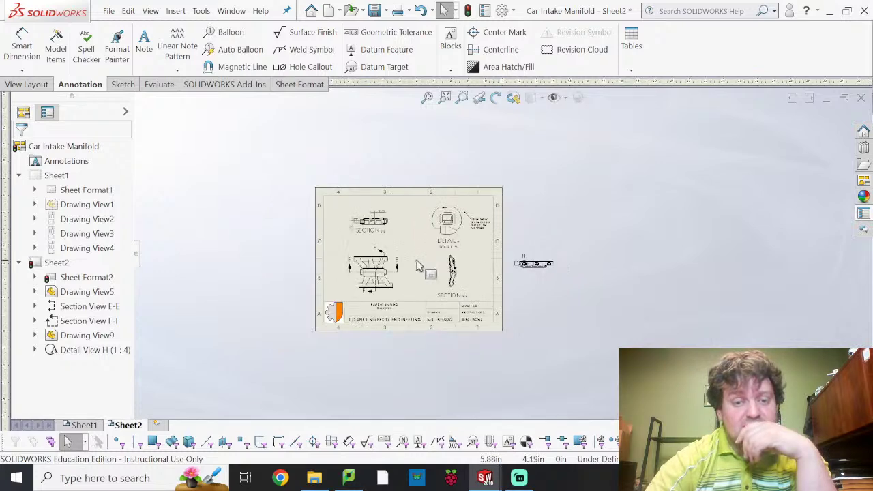
{"action": "scroll", "coordinate": [422, 253], "scroll_direction": "down", "scroll_amount": 3}
{"action": "scroll", "coordinate": [421, 253], "scroll_direction": "down", "scroll_amount": 1}
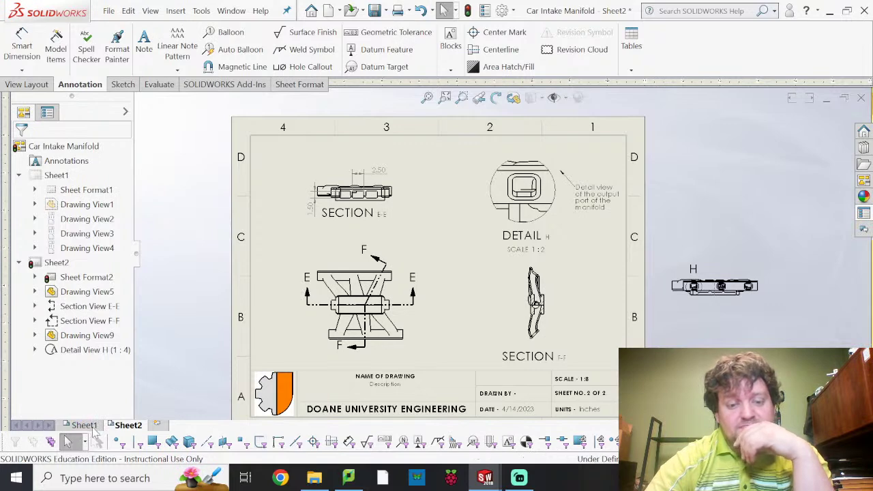
{"action": "left_click", "coordinate": [85, 426]}
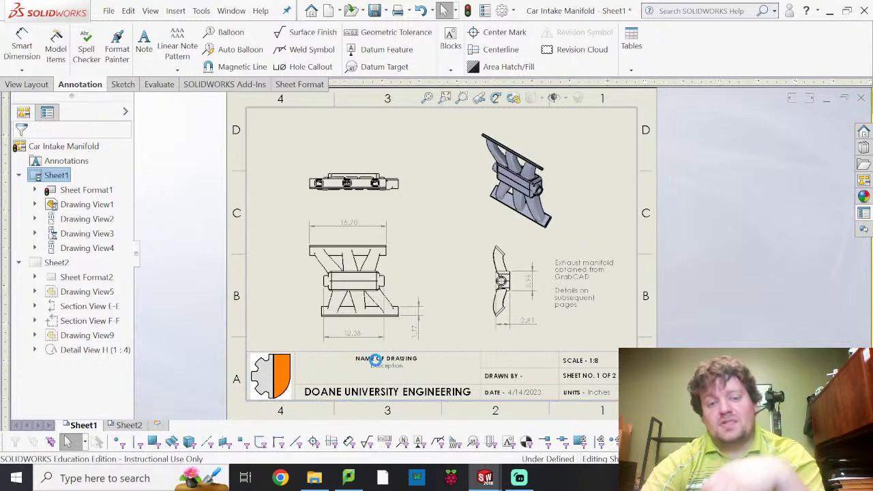
{"action": "double_click", "coordinate": [371, 359]}
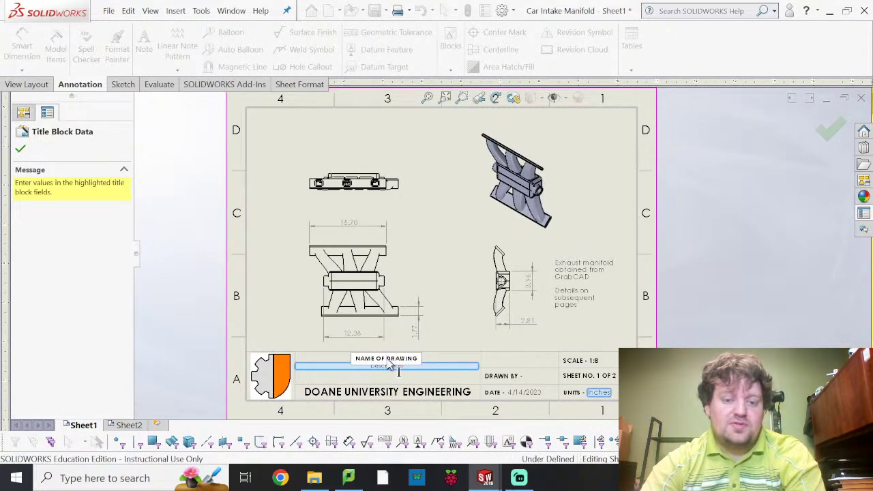
{"action": "double_click", "coordinate": [389, 359]}
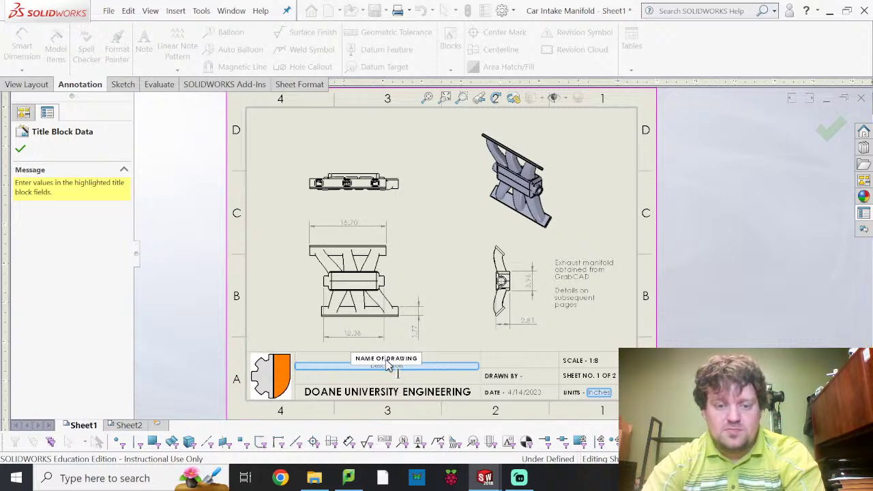
{"action": "key", "text": "BackSpace"}
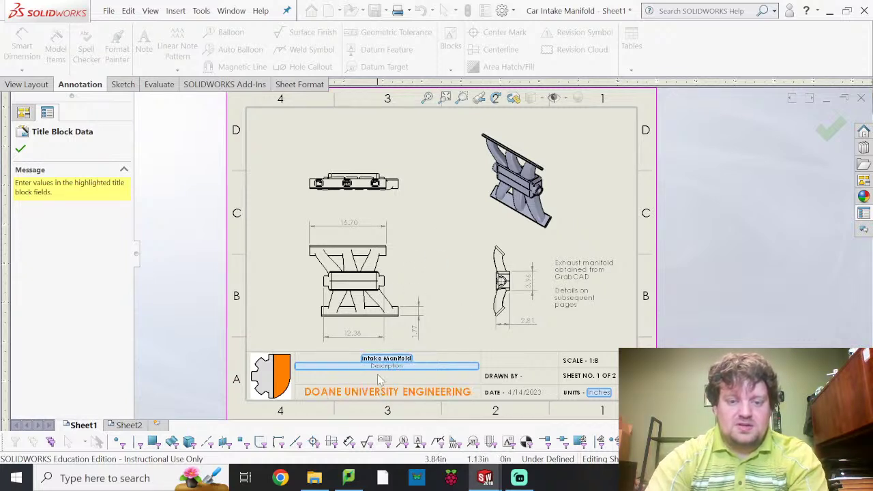
- Enter "General overview of the intake manifold" as Sheet1's title block description and finish the title block editing
{"action": "left_click", "coordinate": [416, 374]}
{"action": "type", "text": "General"}
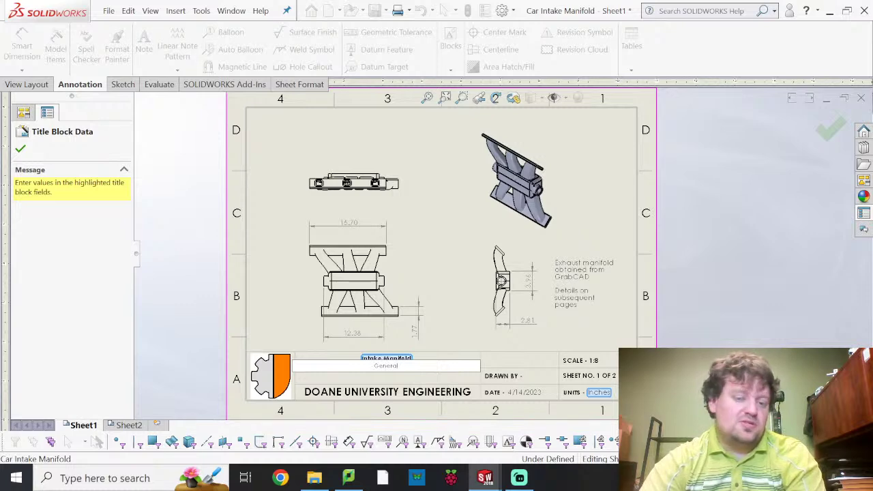
{"action": "type", "text": " overview o"}
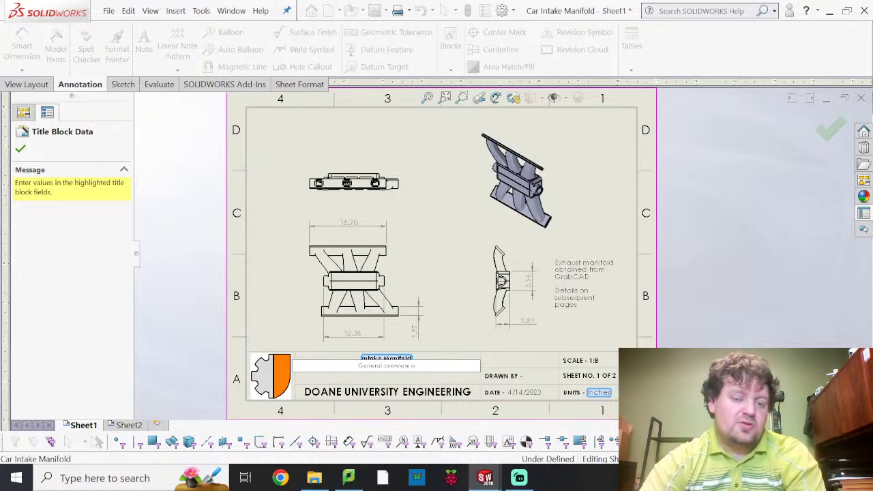
{"action": "type", "text": "f the intake manifold"}
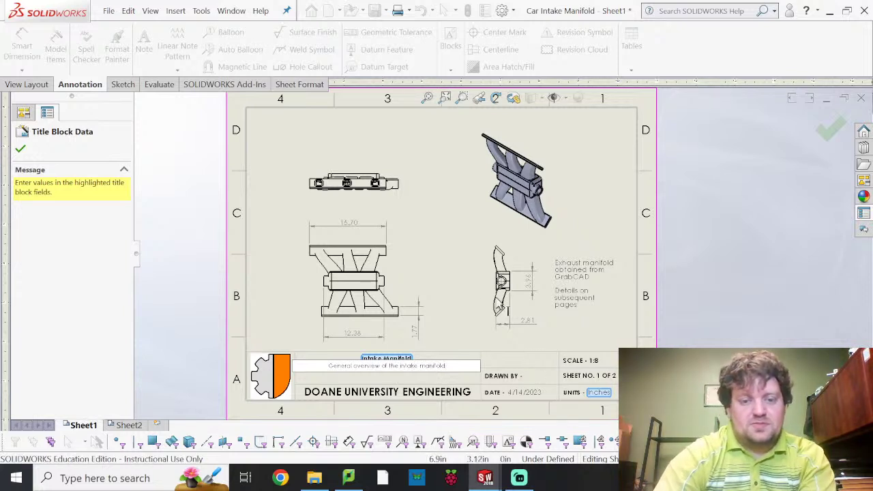
{"action": "left_click", "coordinate": [471, 279]}
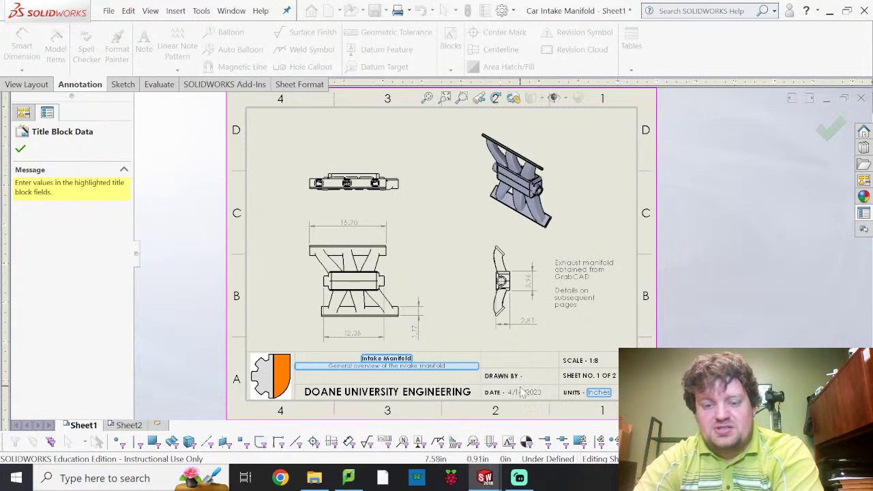
{"action": "left_click", "coordinate": [110, 11]}
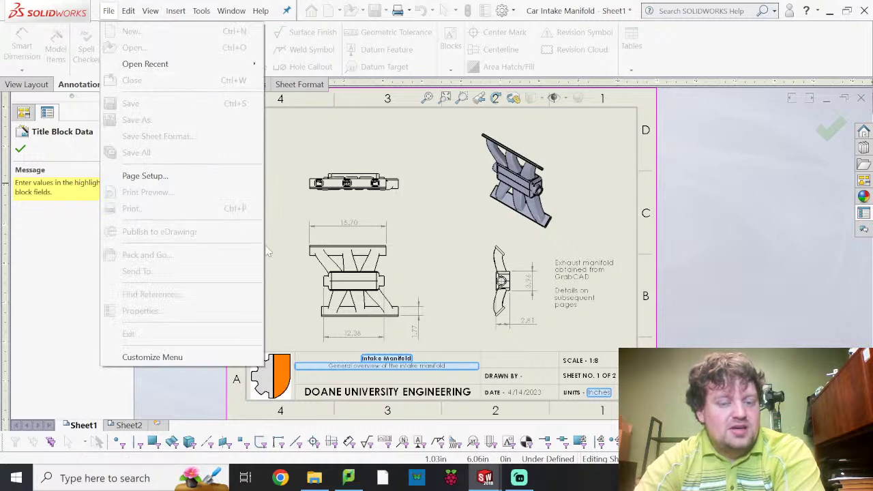
{"action": "left_click", "coordinate": [419, 257]}
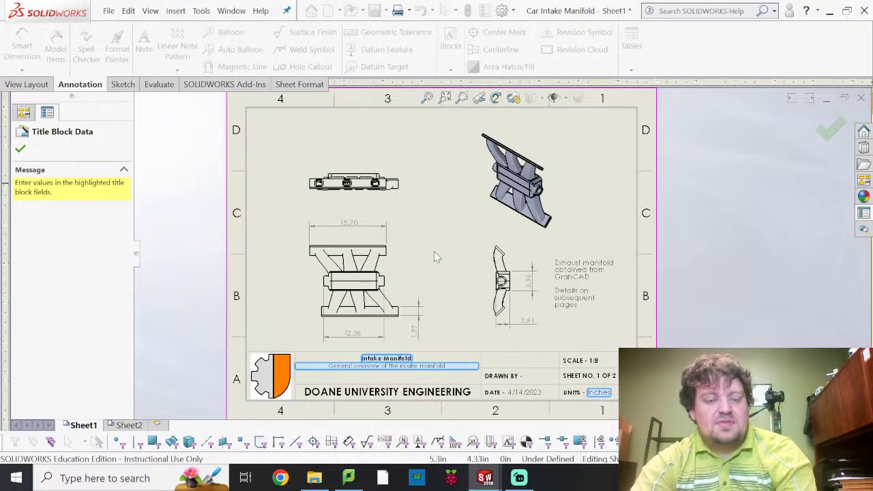
{"action": "left_click", "coordinate": [434, 257]}
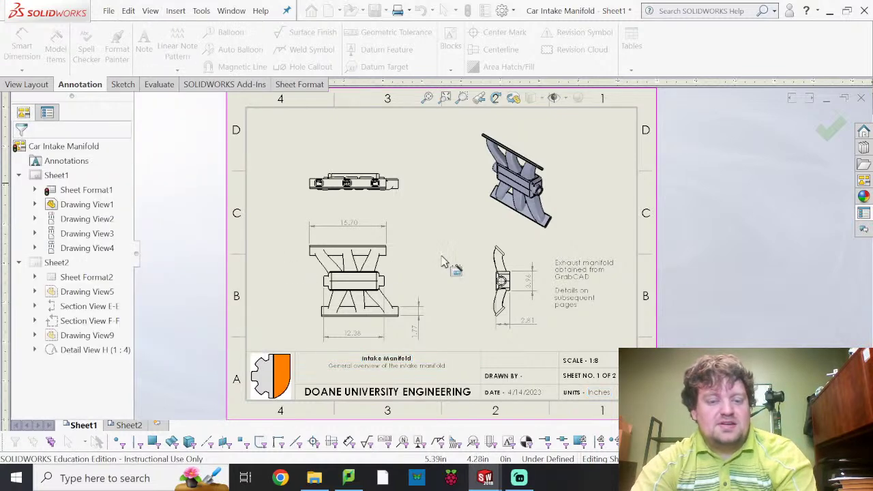
- Enter the drafter's initials as the author in the drawing's file properties to fill the title block's Drawn By field
{"action": "left_click", "coordinate": [109, 12]}
{"action": "left_click", "coordinate": [144, 311]}
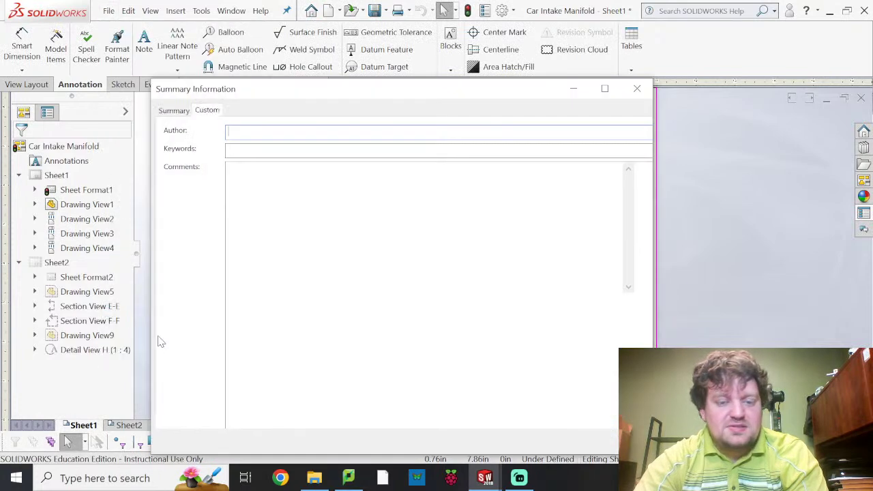
{"action": "left_click", "coordinate": [173, 110]}
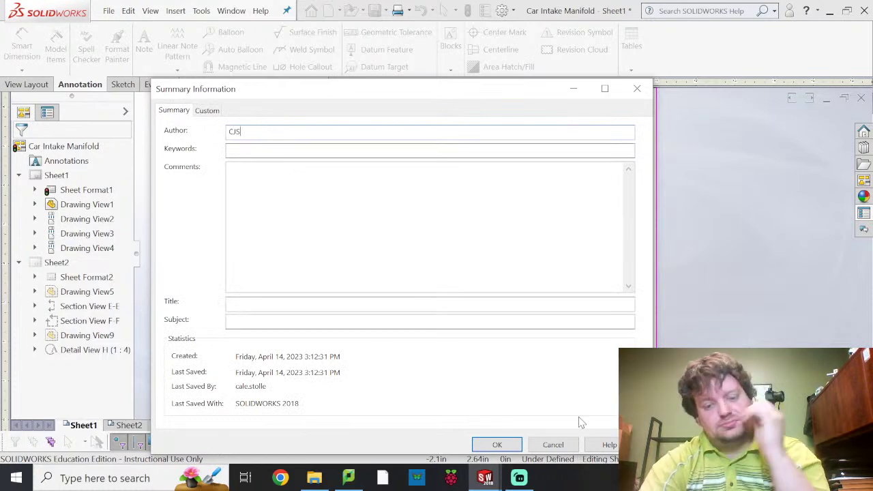
{"action": "left_click", "coordinate": [498, 445]}
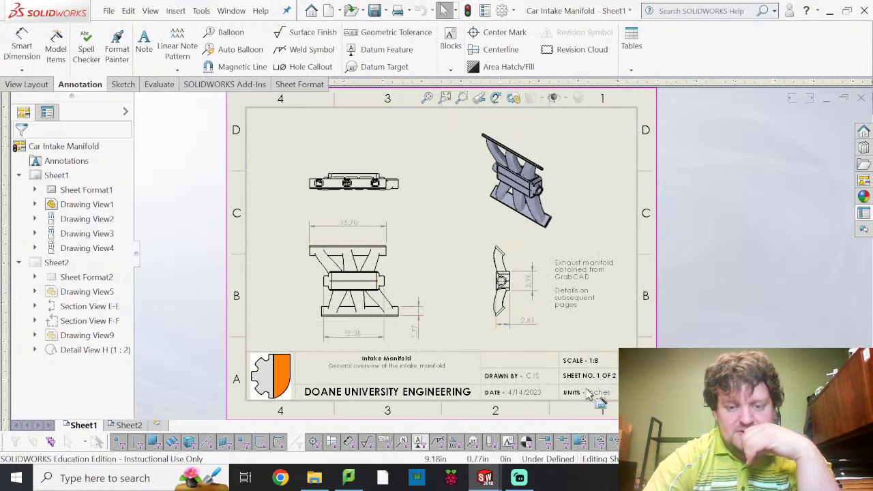
- Fill in Sheet2's title block with the name "Detail Views of Manifold" and description "Section and Detail views of the manifold"
{"action": "left_click", "coordinate": [129, 425]}
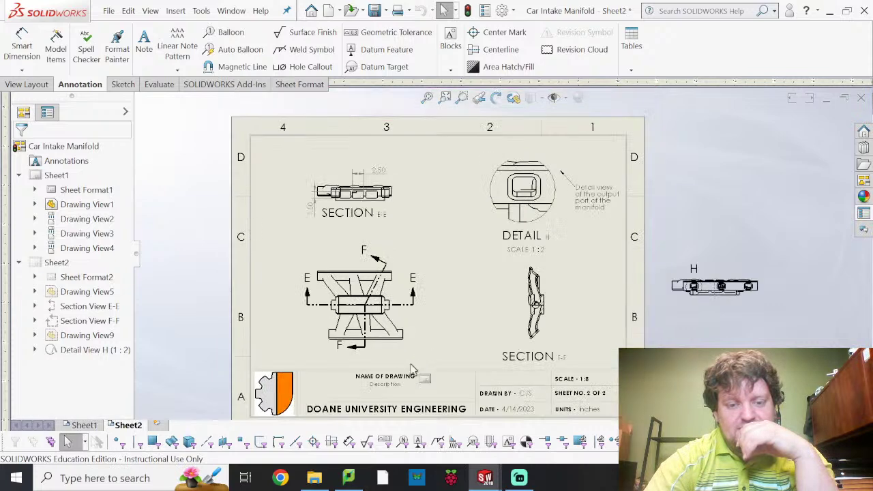
{"action": "double_click", "coordinate": [394, 384]}
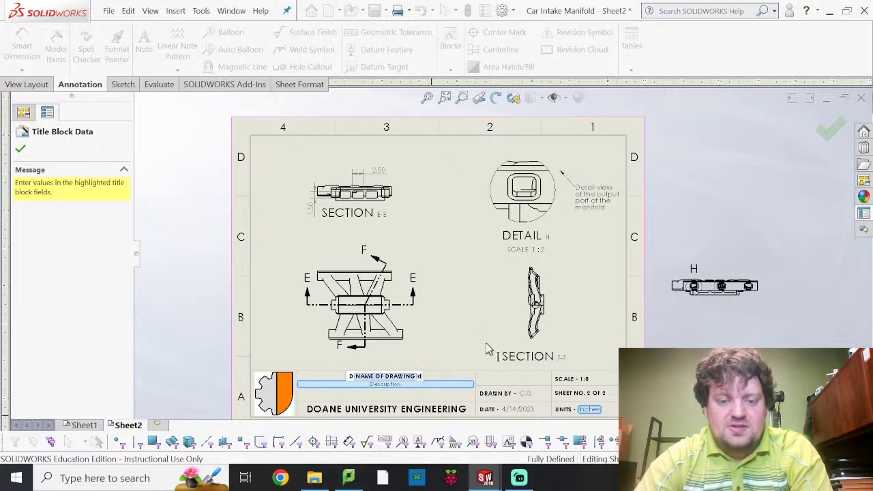
{"action": "left_click", "coordinate": [441, 384]}
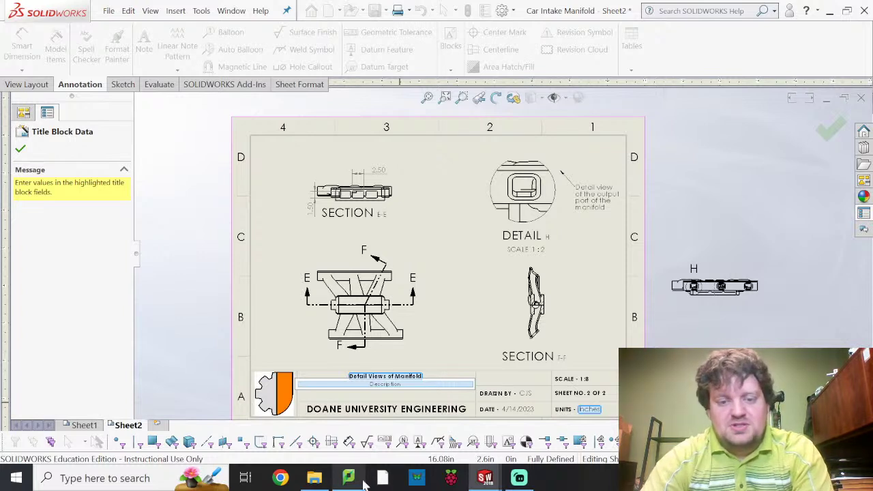
{"action": "type", "text": "Section and Detail views of the manifold"}
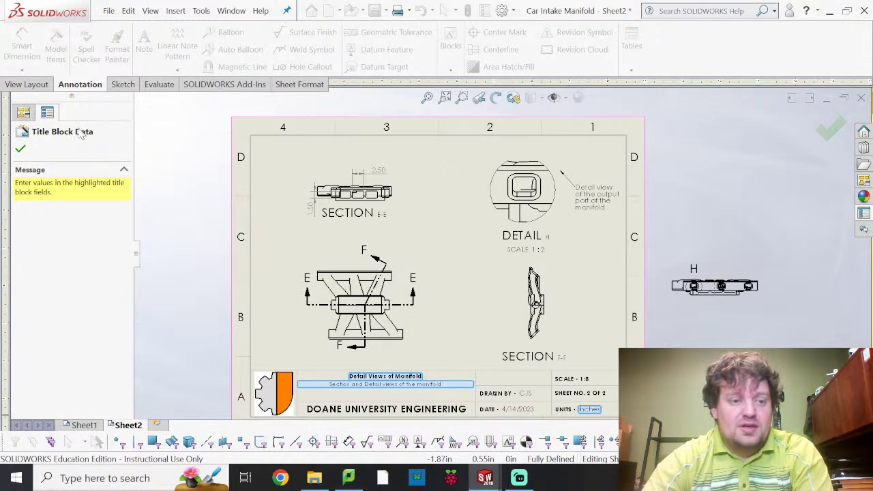
{"action": "left_click", "coordinate": [21, 150]}
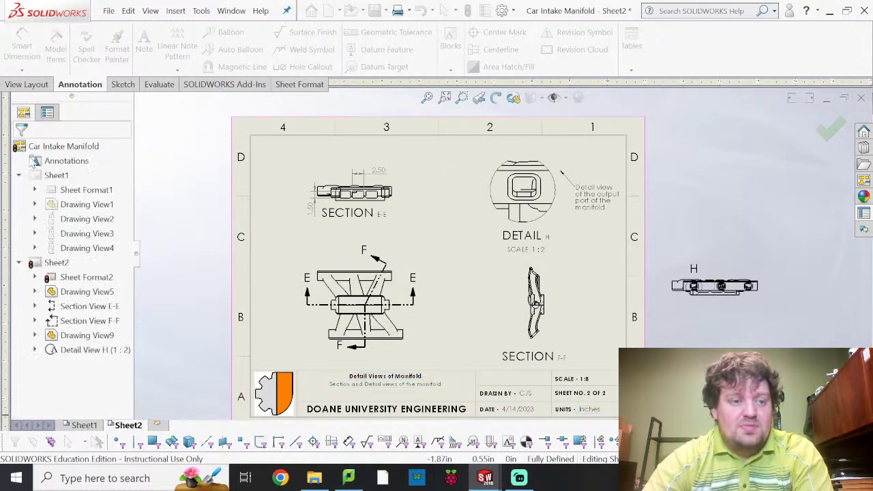
- Print all sheets from Sheet1 with Microsoft Print to PDF, saving the output as MLA4 in the Solidworks folder
{"action": "left_click", "coordinate": [85, 425]}
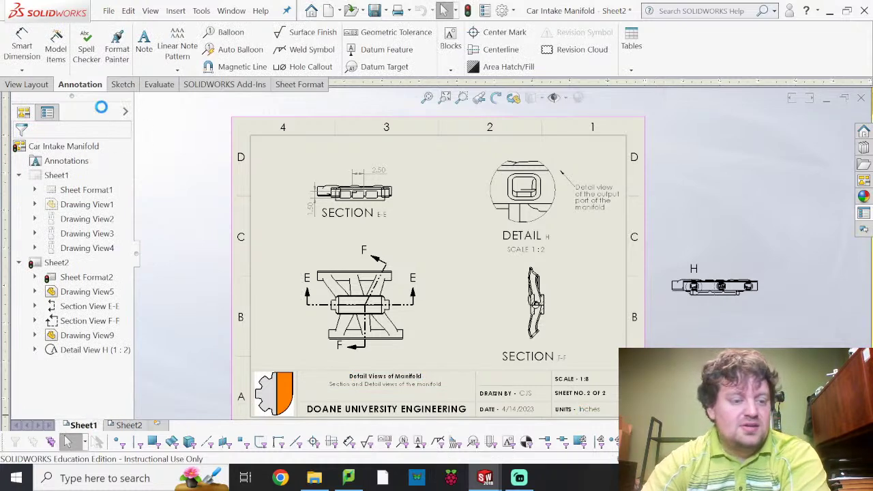
{"action": "left_click", "coordinate": [108, 10]}
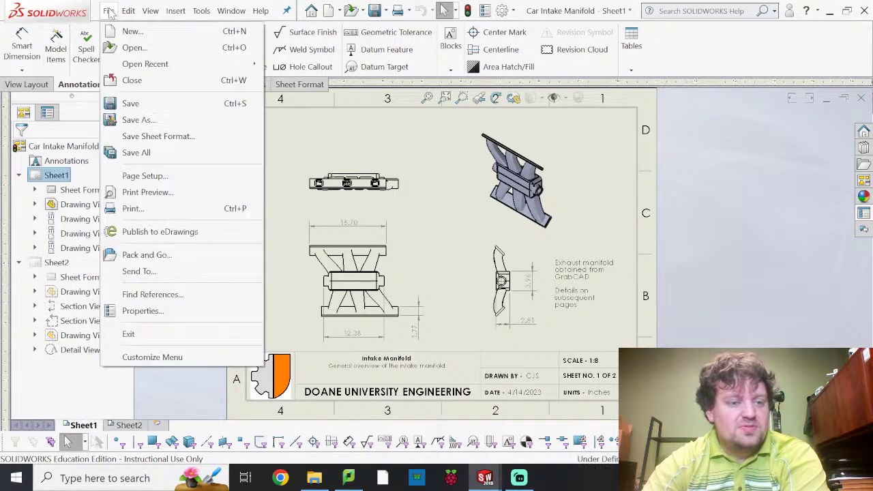
{"action": "left_click", "coordinate": [161, 214]}
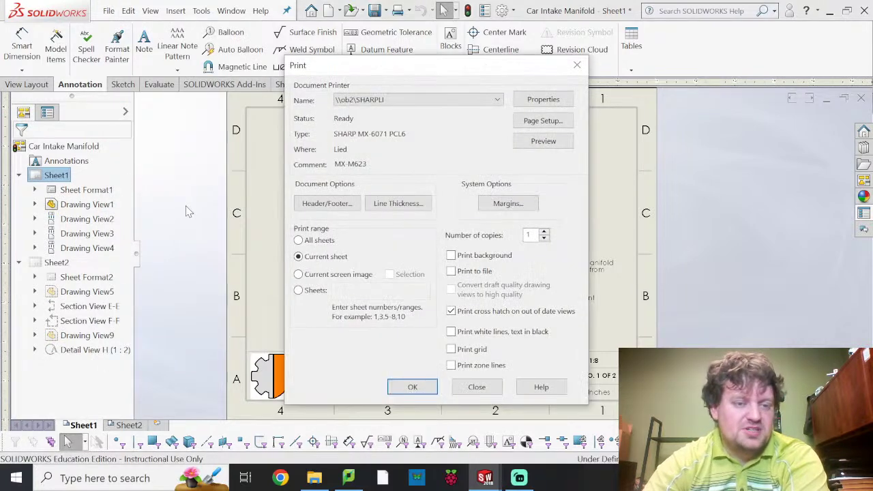
{"action": "left_click", "coordinate": [416, 100]}
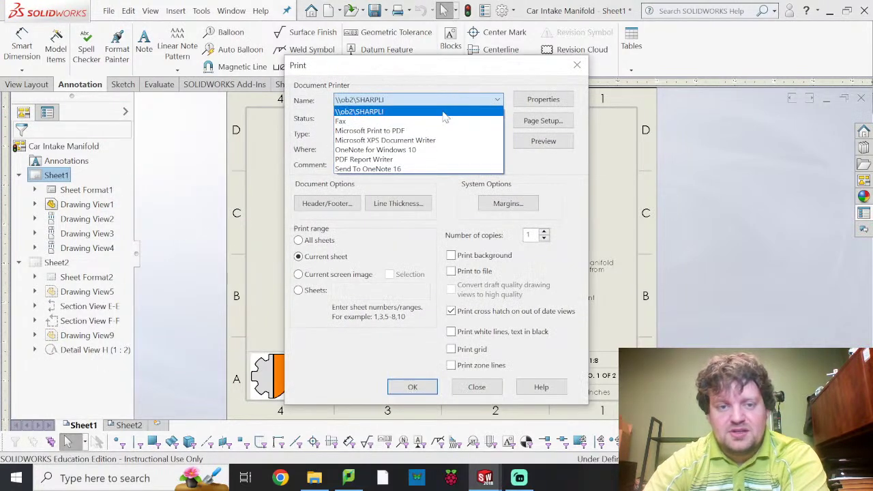
{"action": "left_click", "coordinate": [419, 131]}
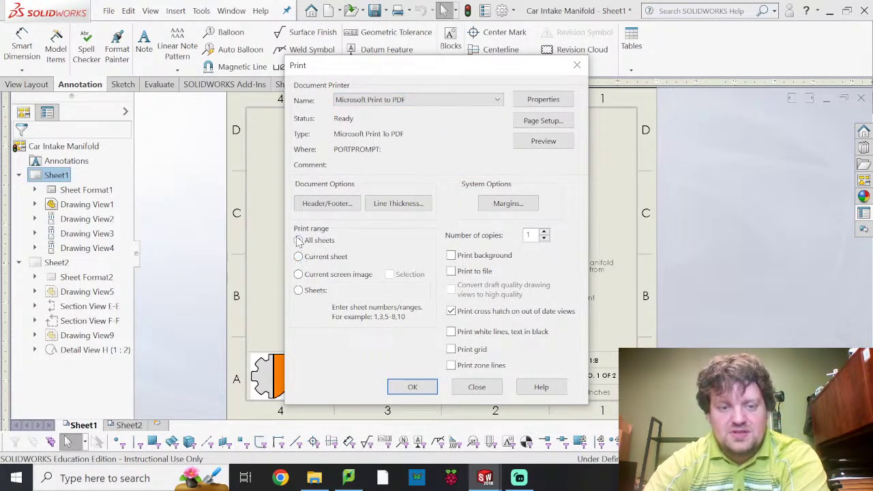
{"action": "left_click", "coordinate": [412, 387]}
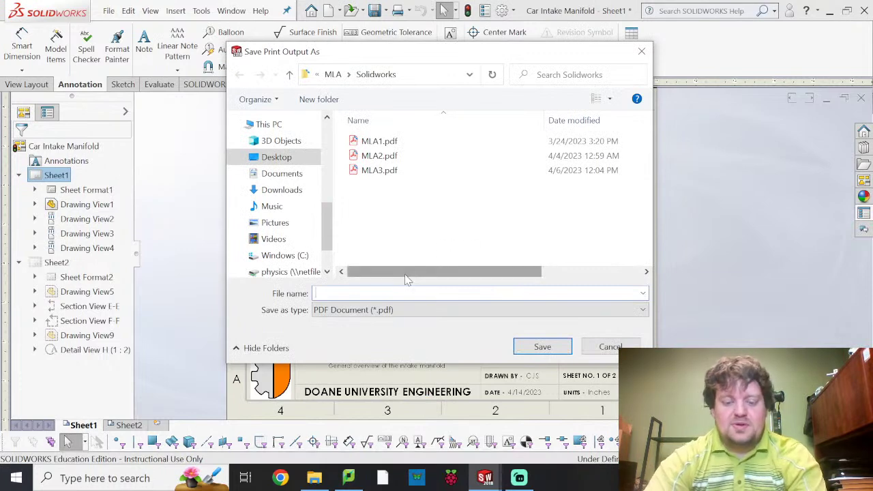
{"action": "type", "text": "MLA4"}
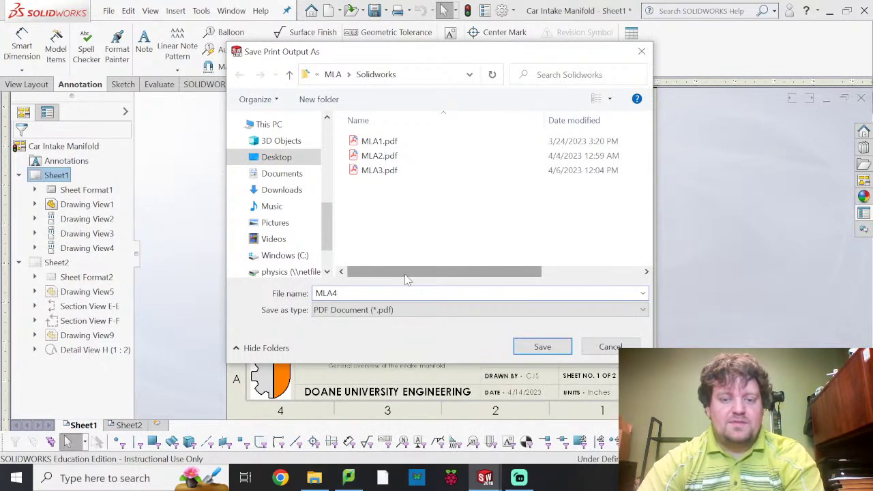
{"action": "key", "text": "Return"}
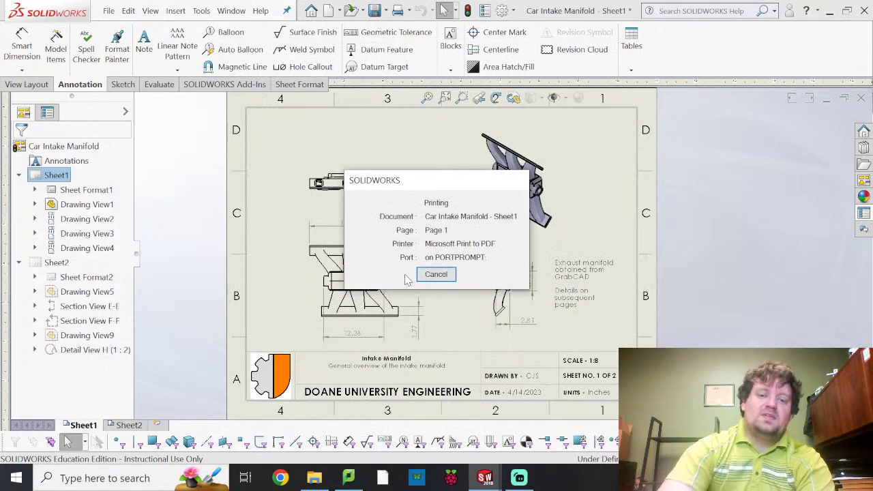